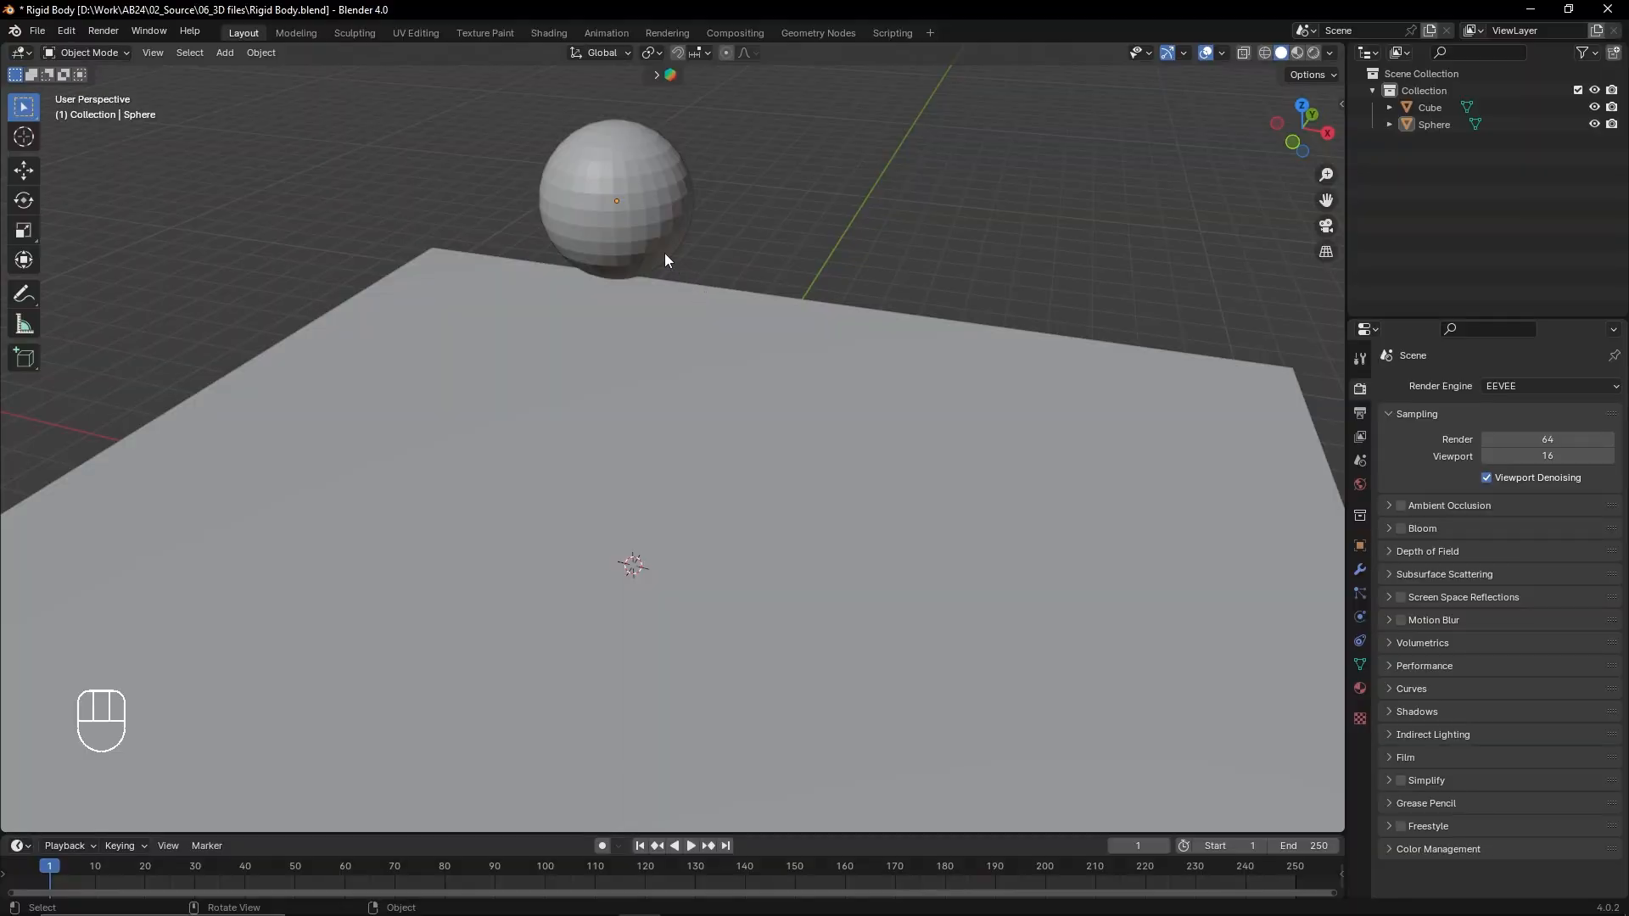
Step: Search the add-on preferences for "fra" to check that the Object: Cell Fracture add-on is enabled
click(655, 201)
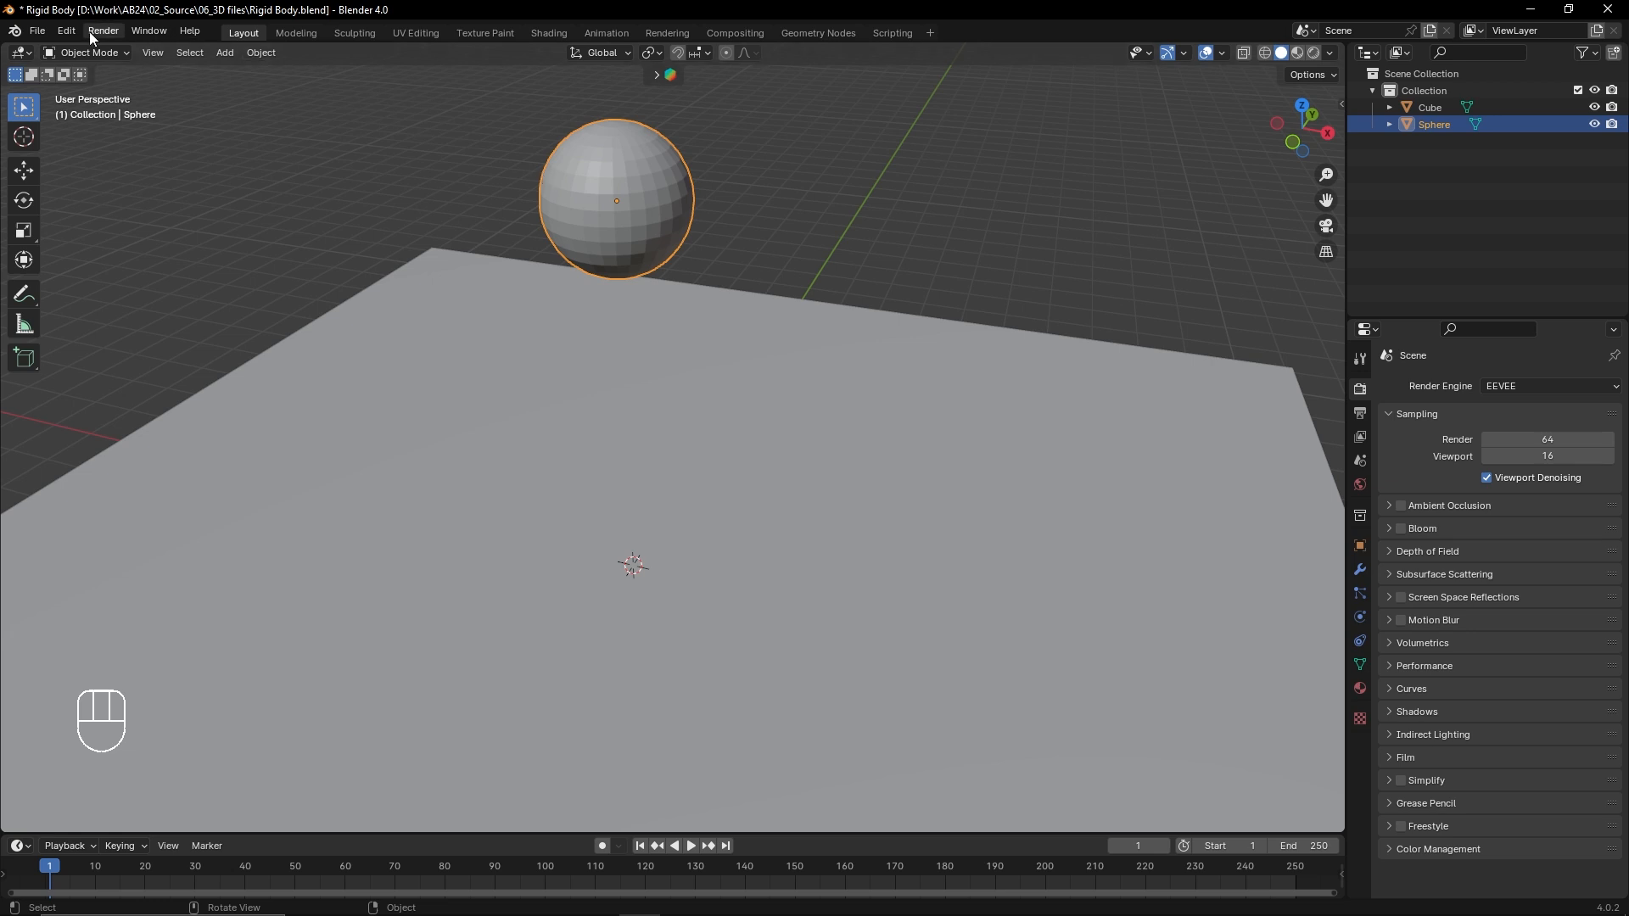
click(66, 38)
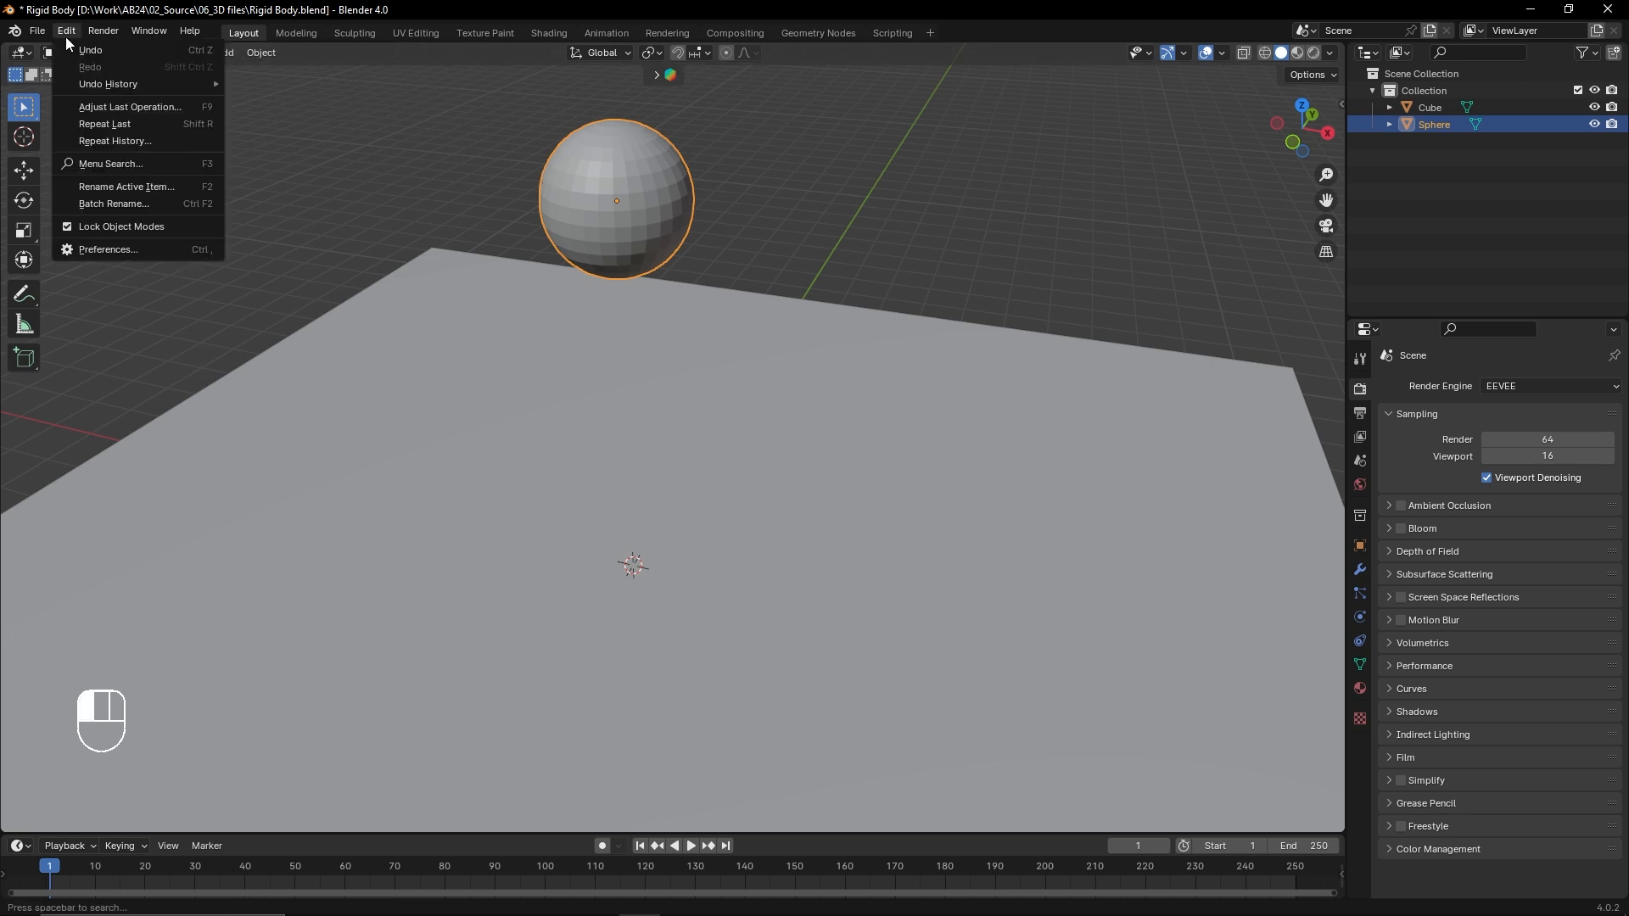
click(87, 242)
click(489, 64)
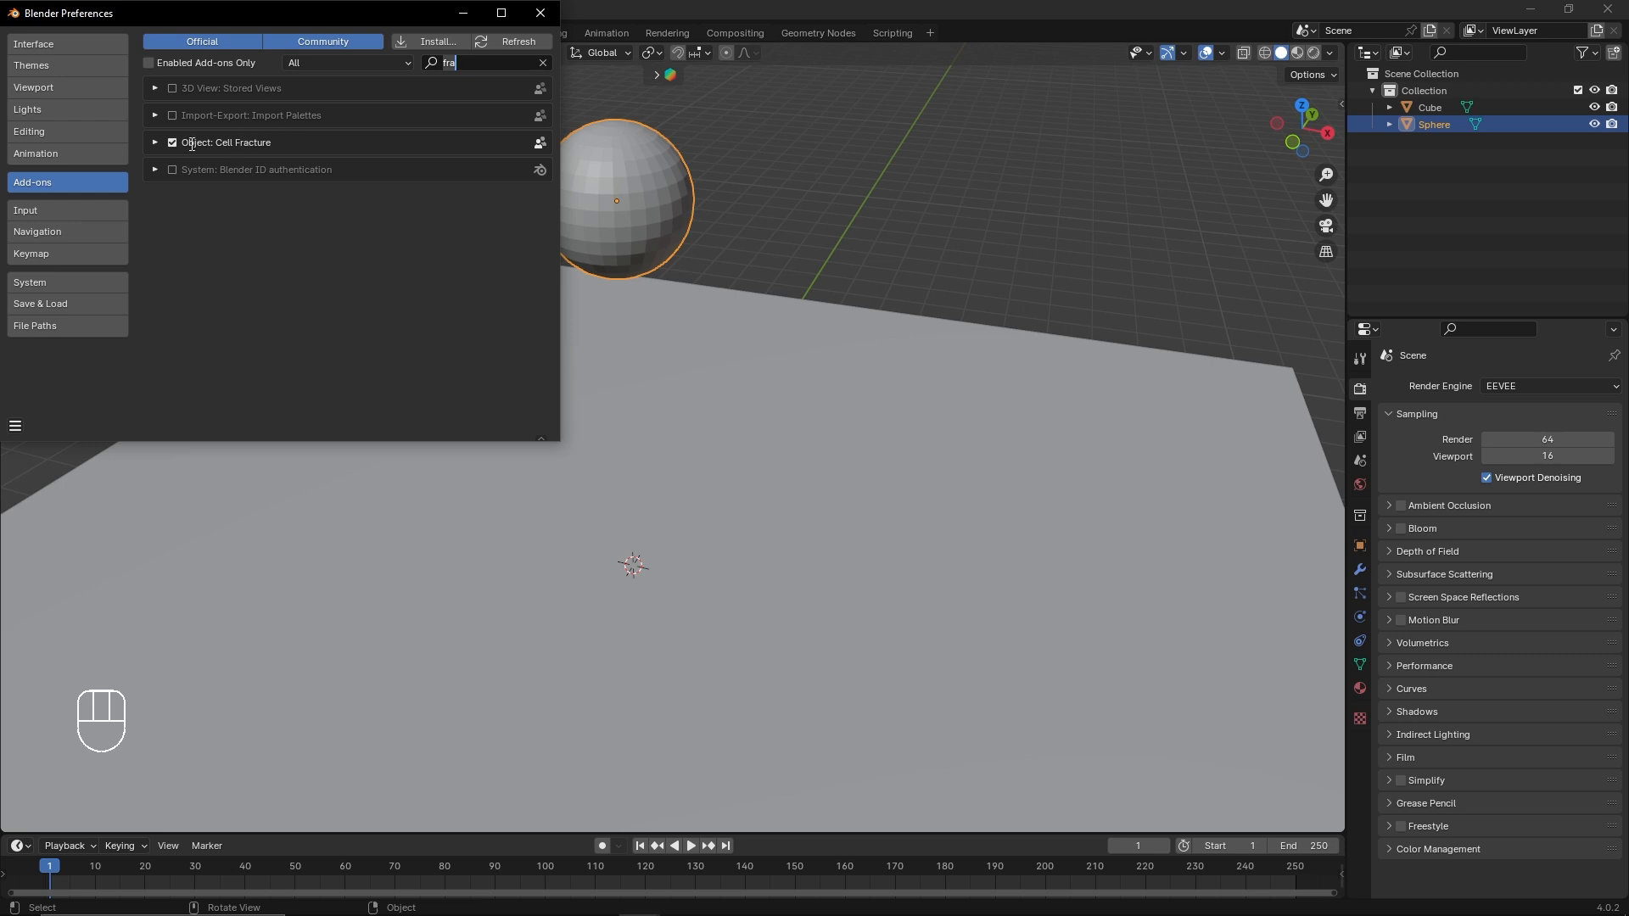
click(540, 13)
Step: Inspect the sphere and the flat slab beneath it from the side and from above
scroll(597, 323, down, 5)
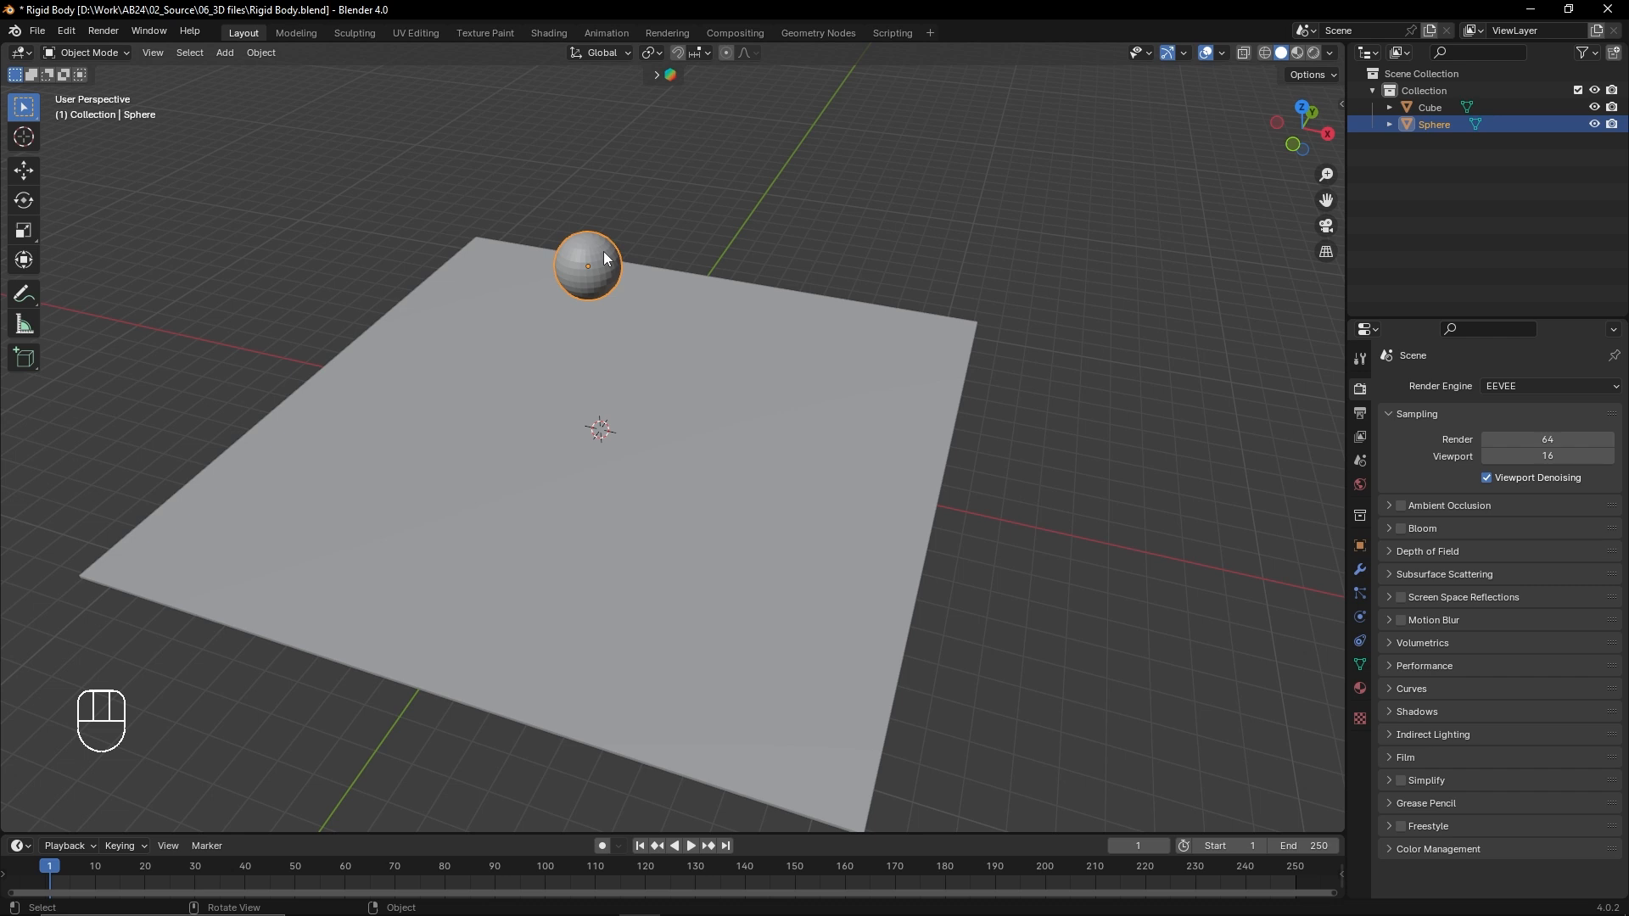
mouse_move(607, 258)
middle_down()
mouse_move(546, 272)
mouse_move(621, 246)
middle_up()
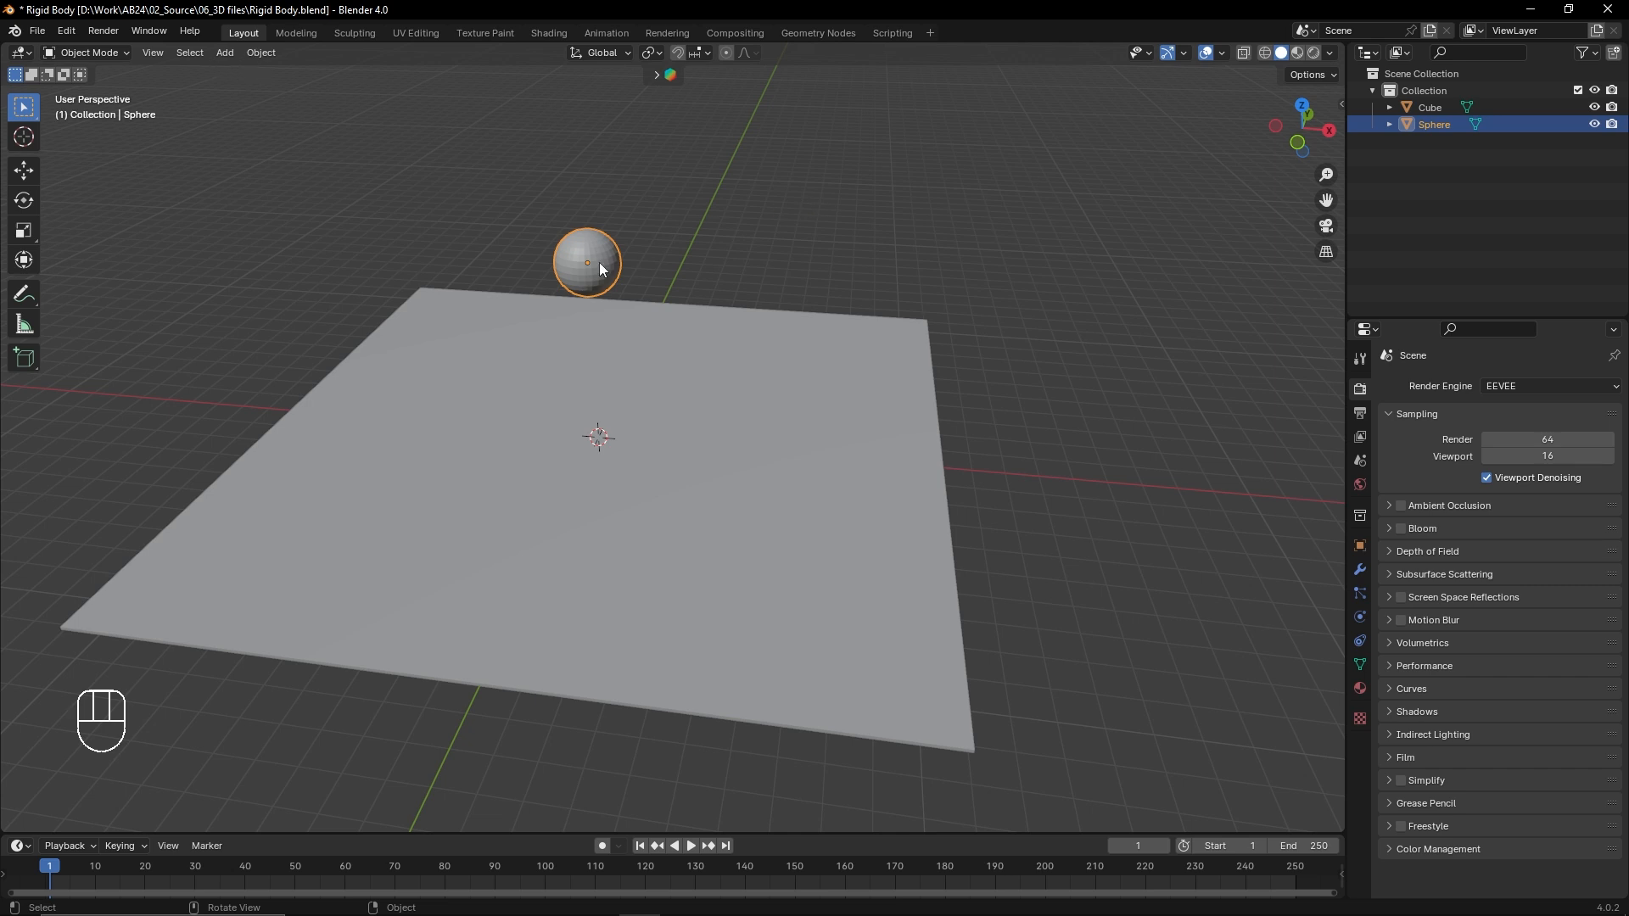
middle_drag(690, 367, 700, 400)
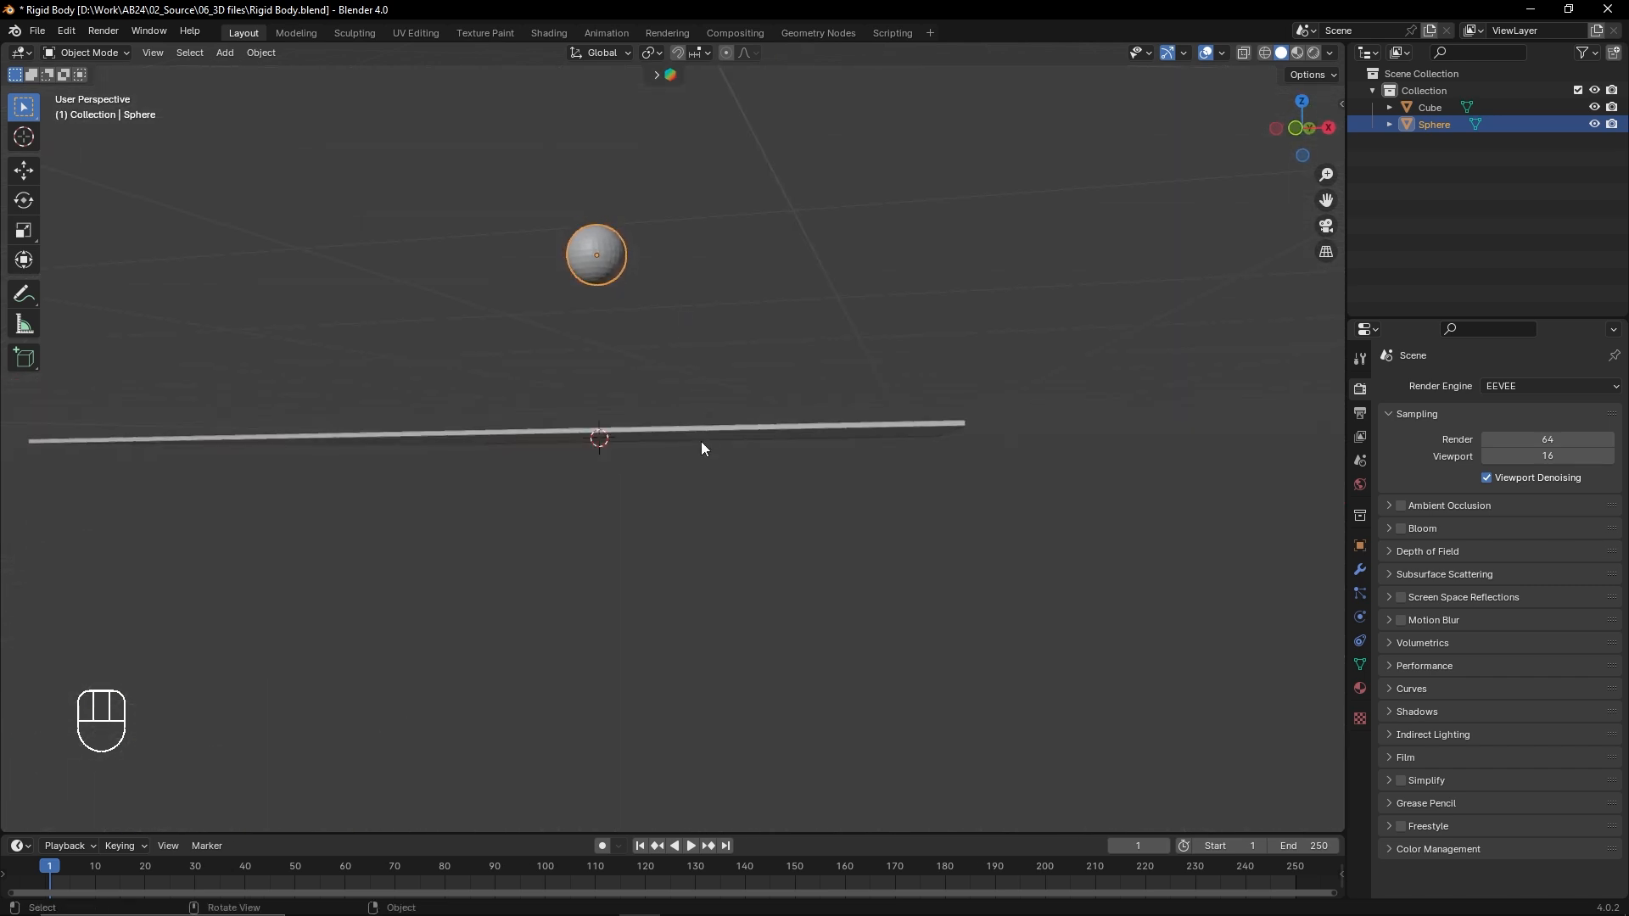
click(711, 431)
middle_drag(760, 469, 672, 370)
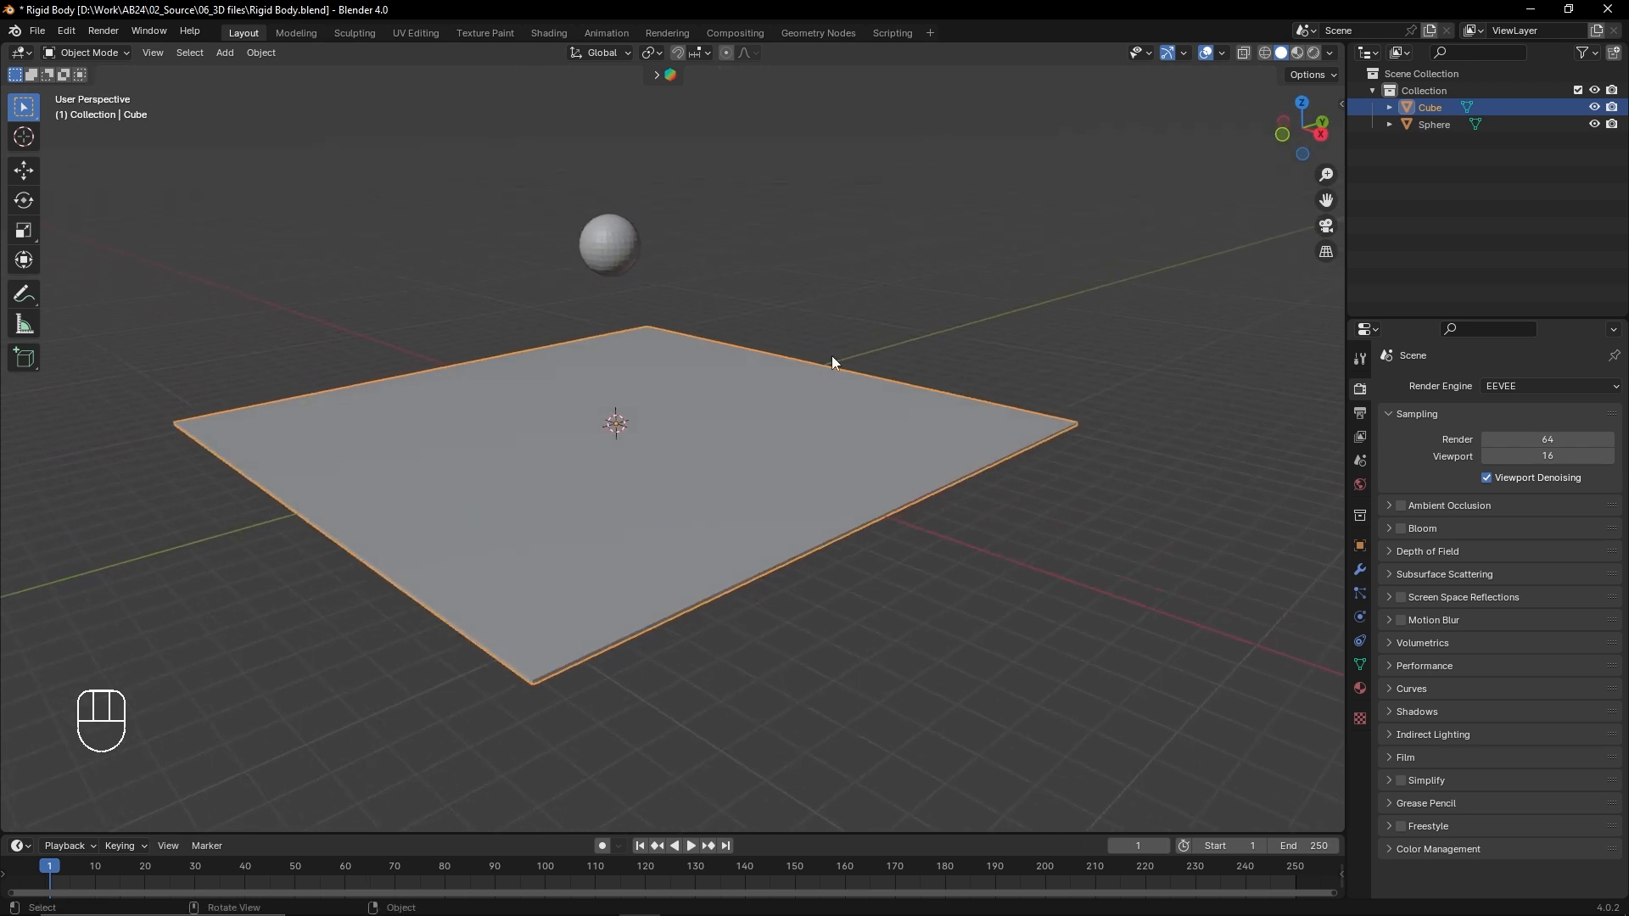
Step: Select the sphere and open the Cell Fracture settings for it, keeping the sphere in view
scroll(542, 297, up, 3)
click(594, 187)
shift+middle_drag(653, 224, 664, 233)
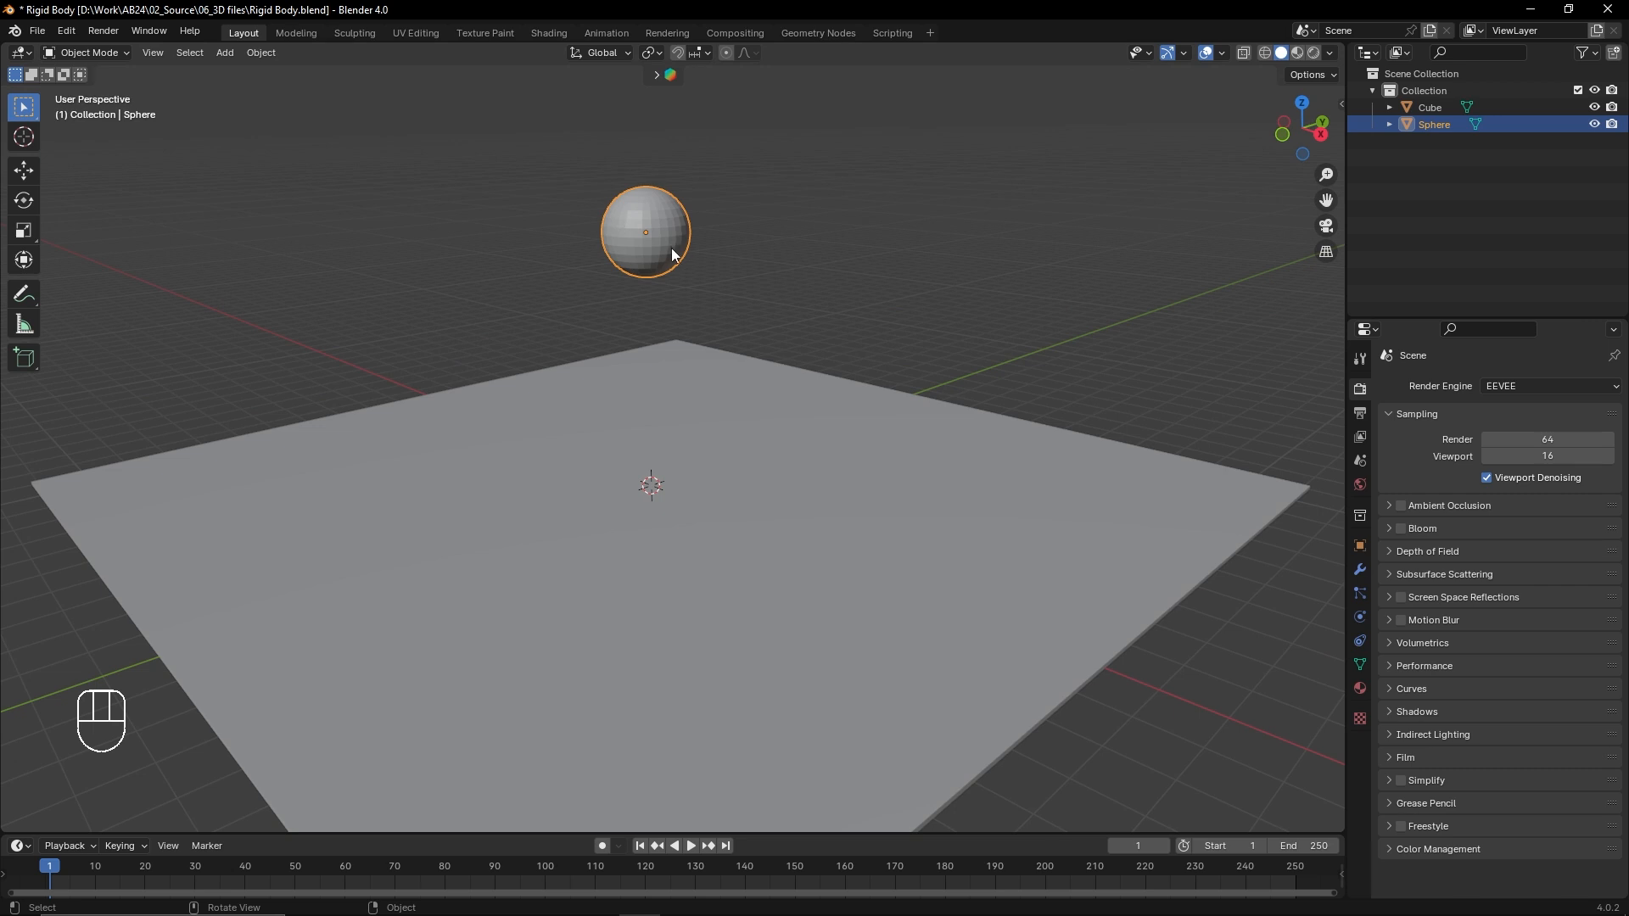
click(270, 53)
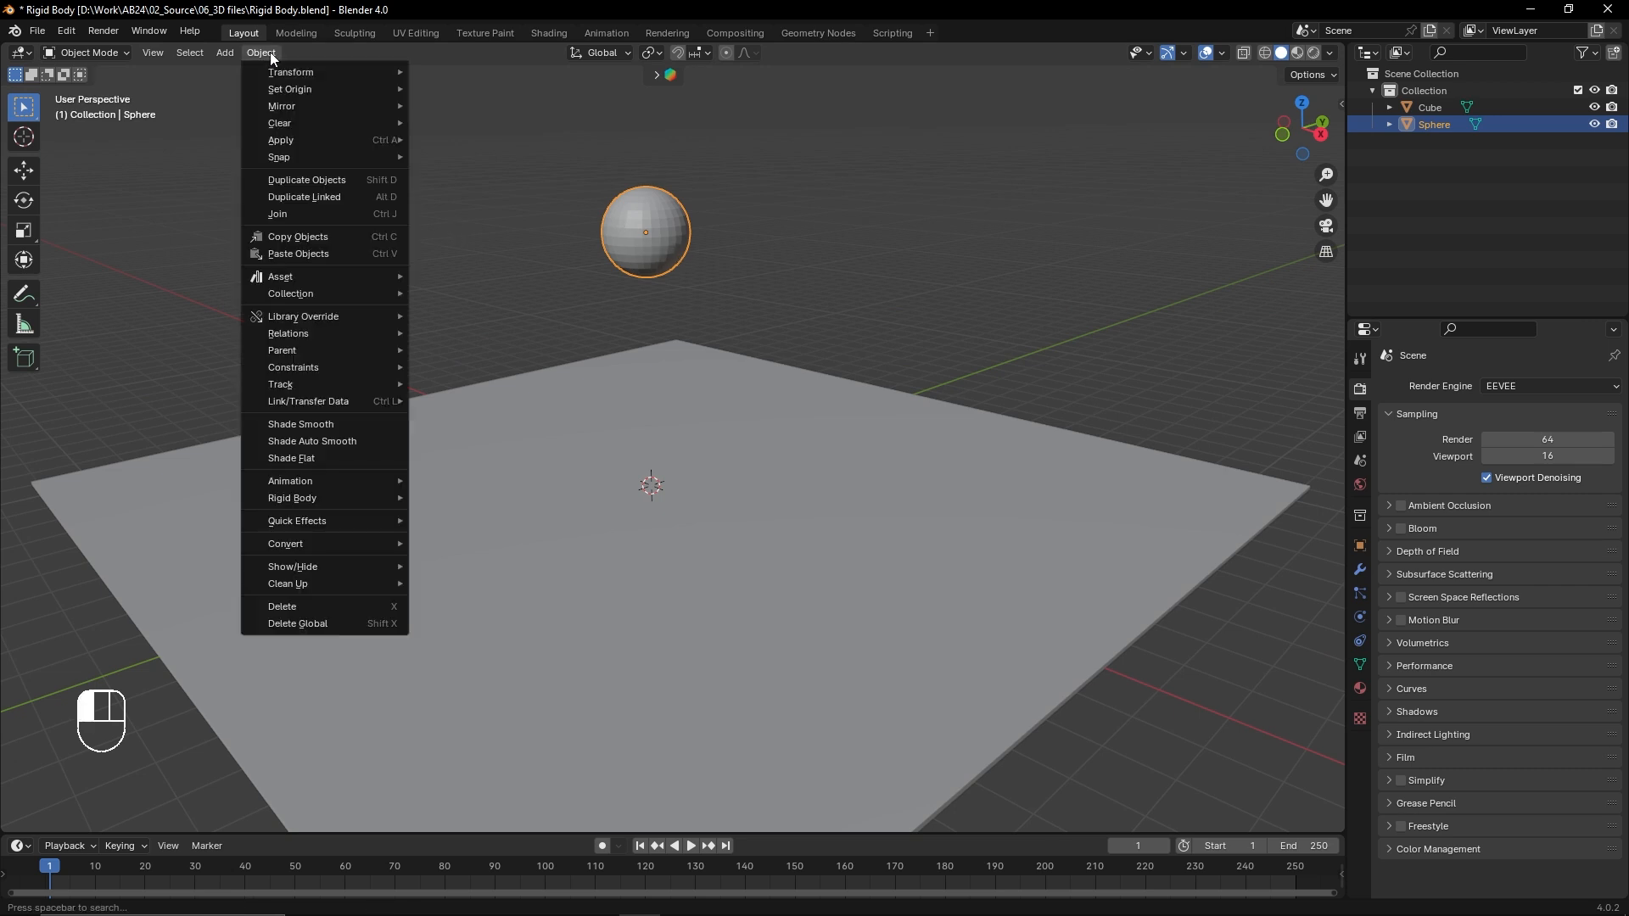
mouse_move(329, 527)
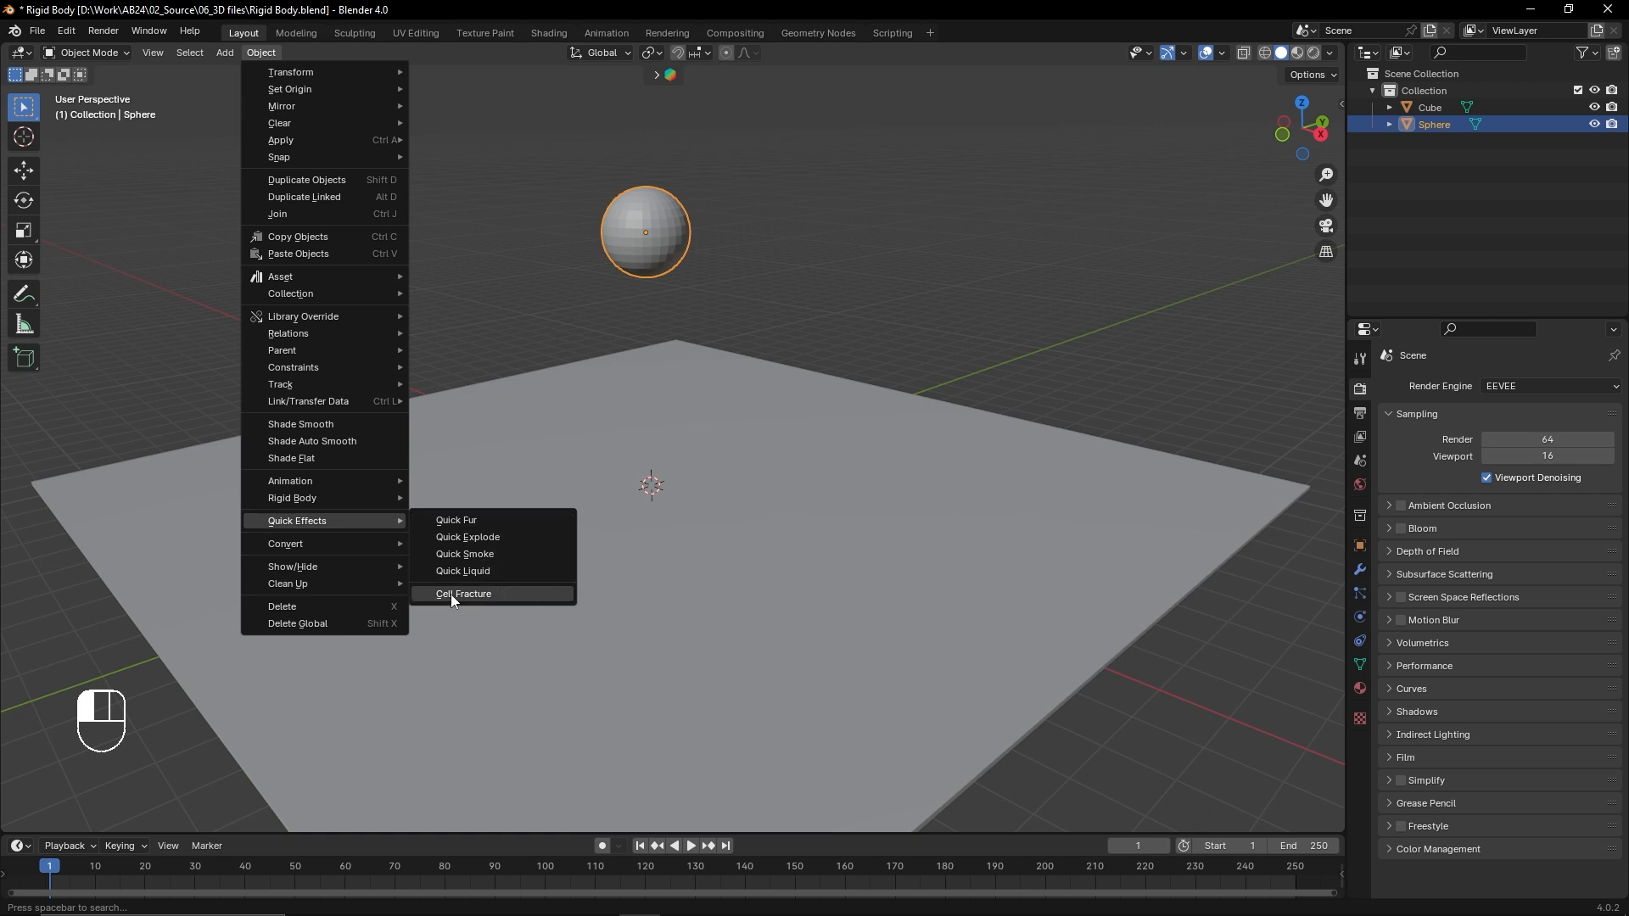
click(482, 596)
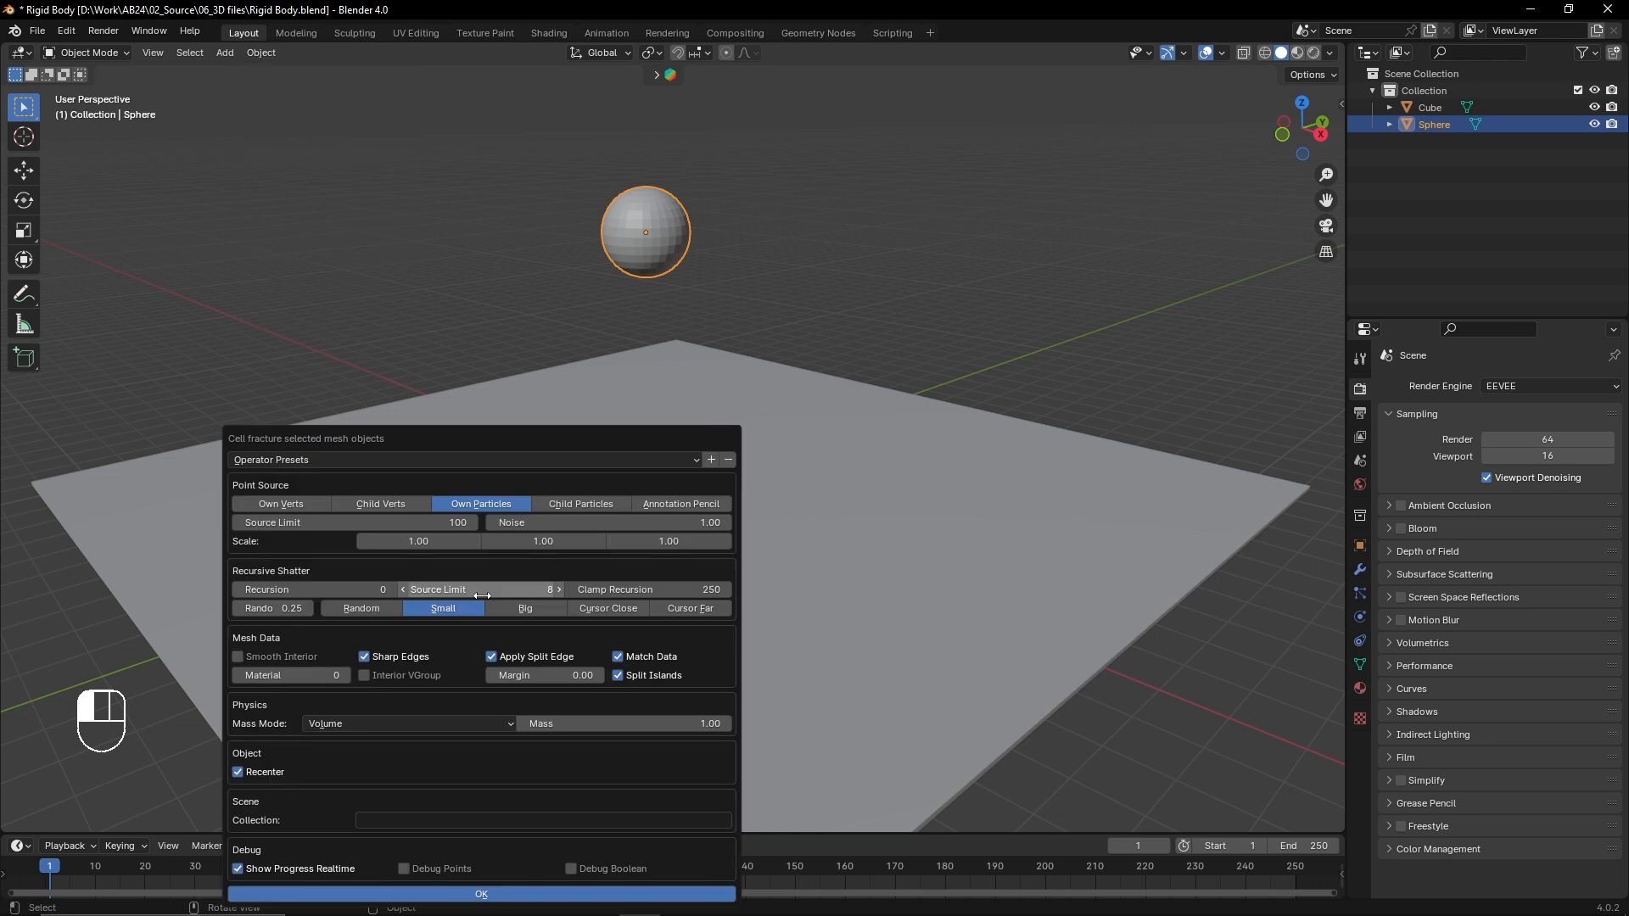
drag(564, 434, 383, 136)
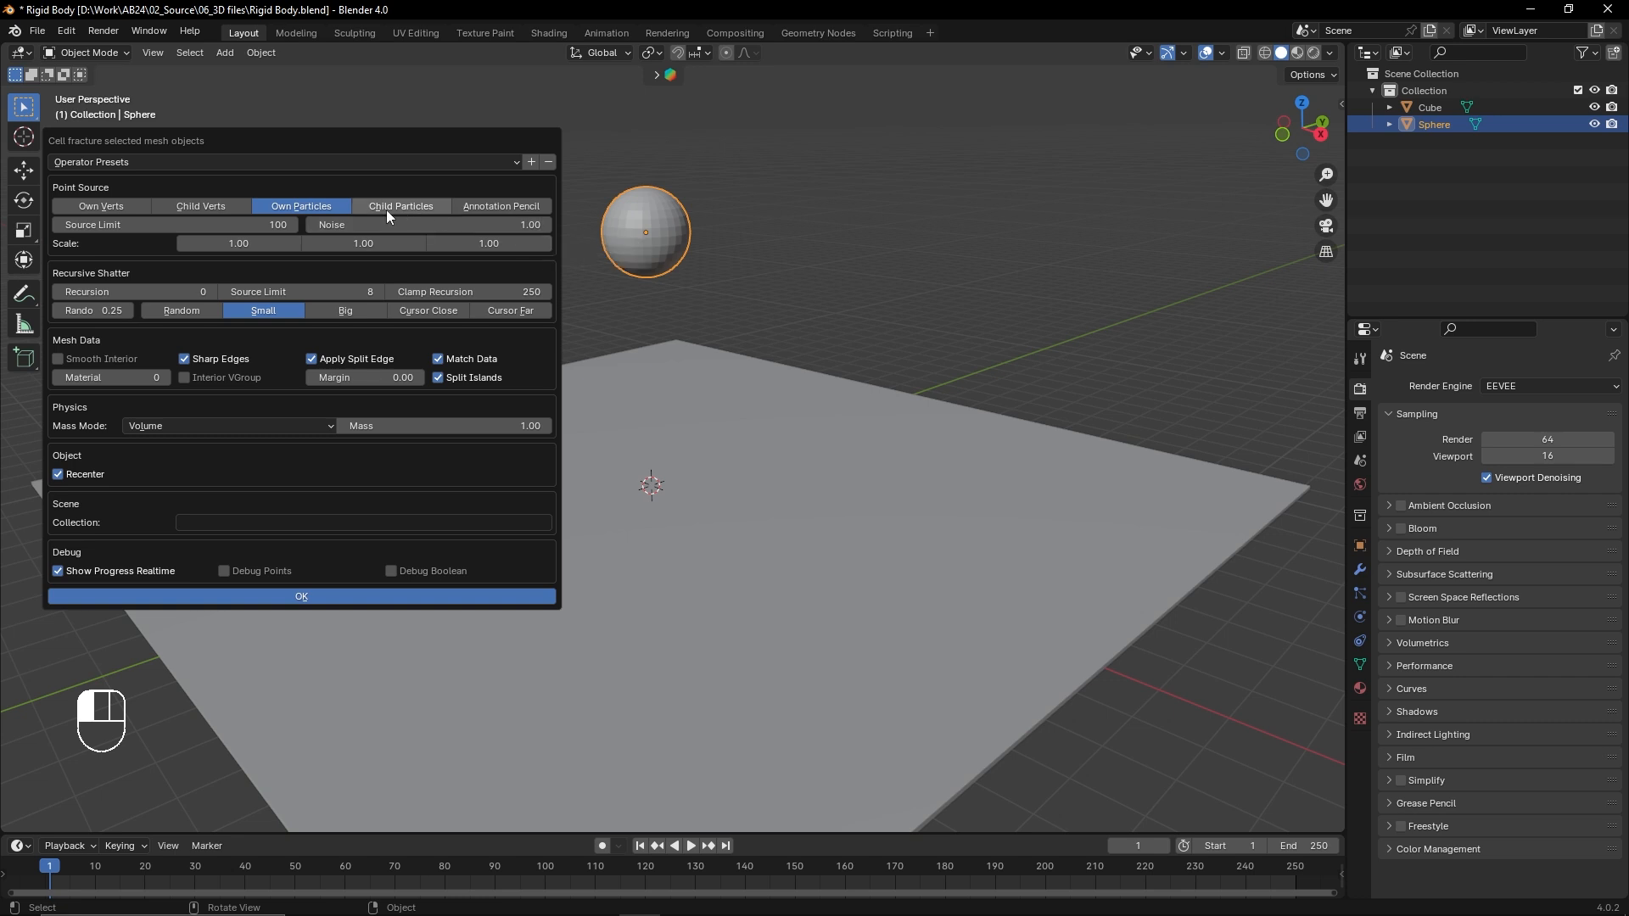
Step: Set the Cell Fracture point source limit to 250 and fracture the sphere
click(290, 226)
text(30)
key(BackSpace)
key(BackSpace)
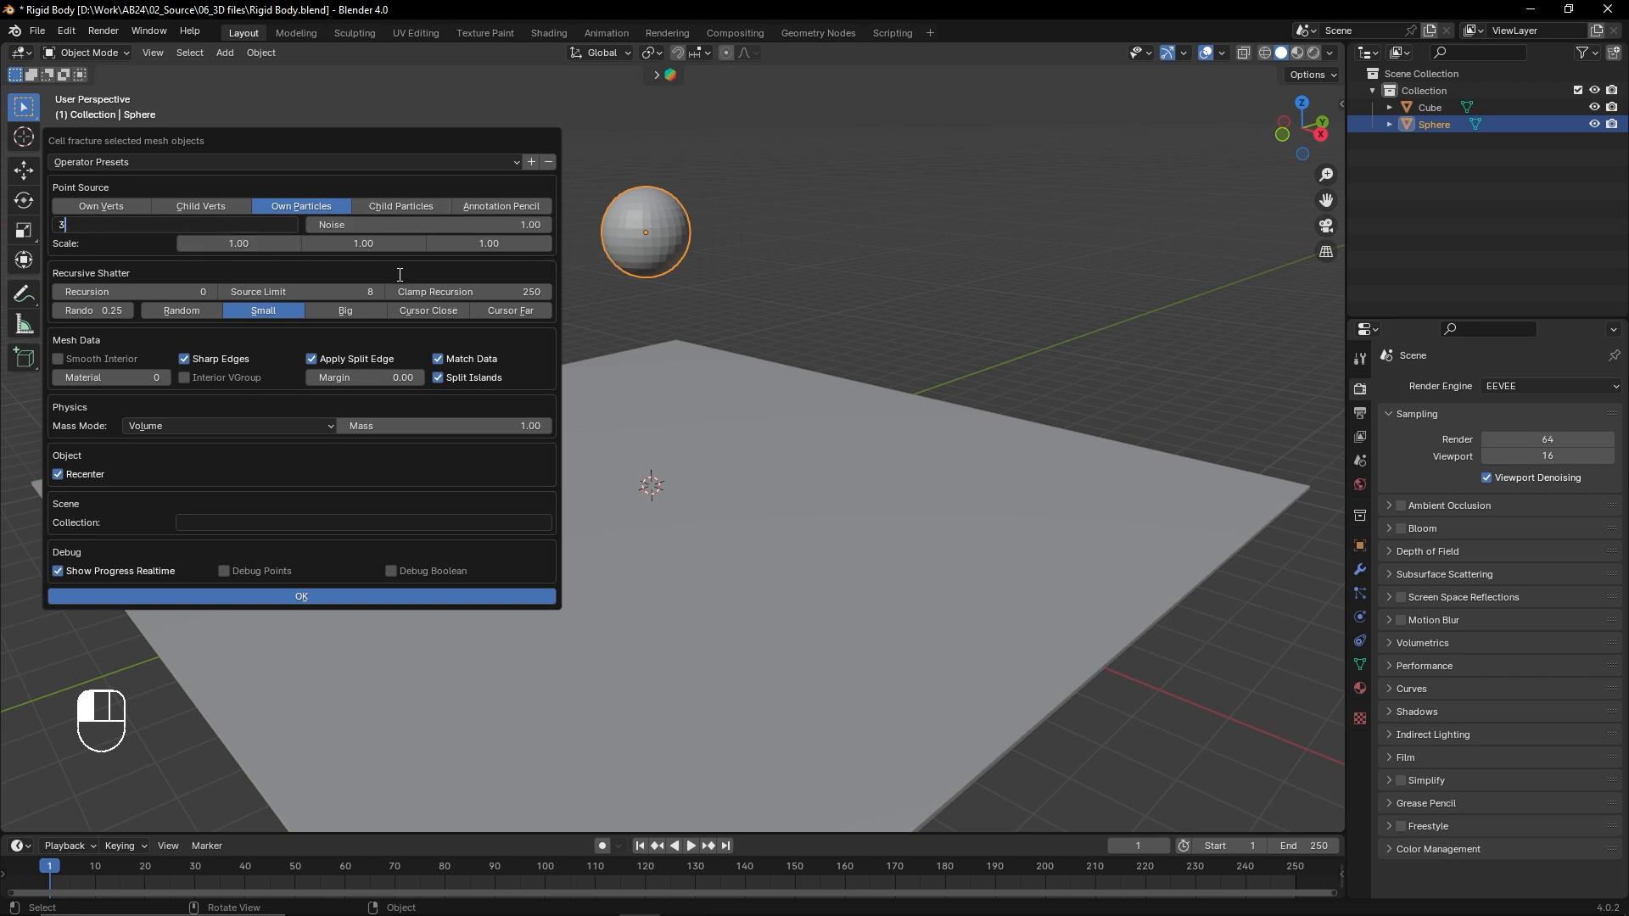
text(250)
click(390, 143)
click(288, 598)
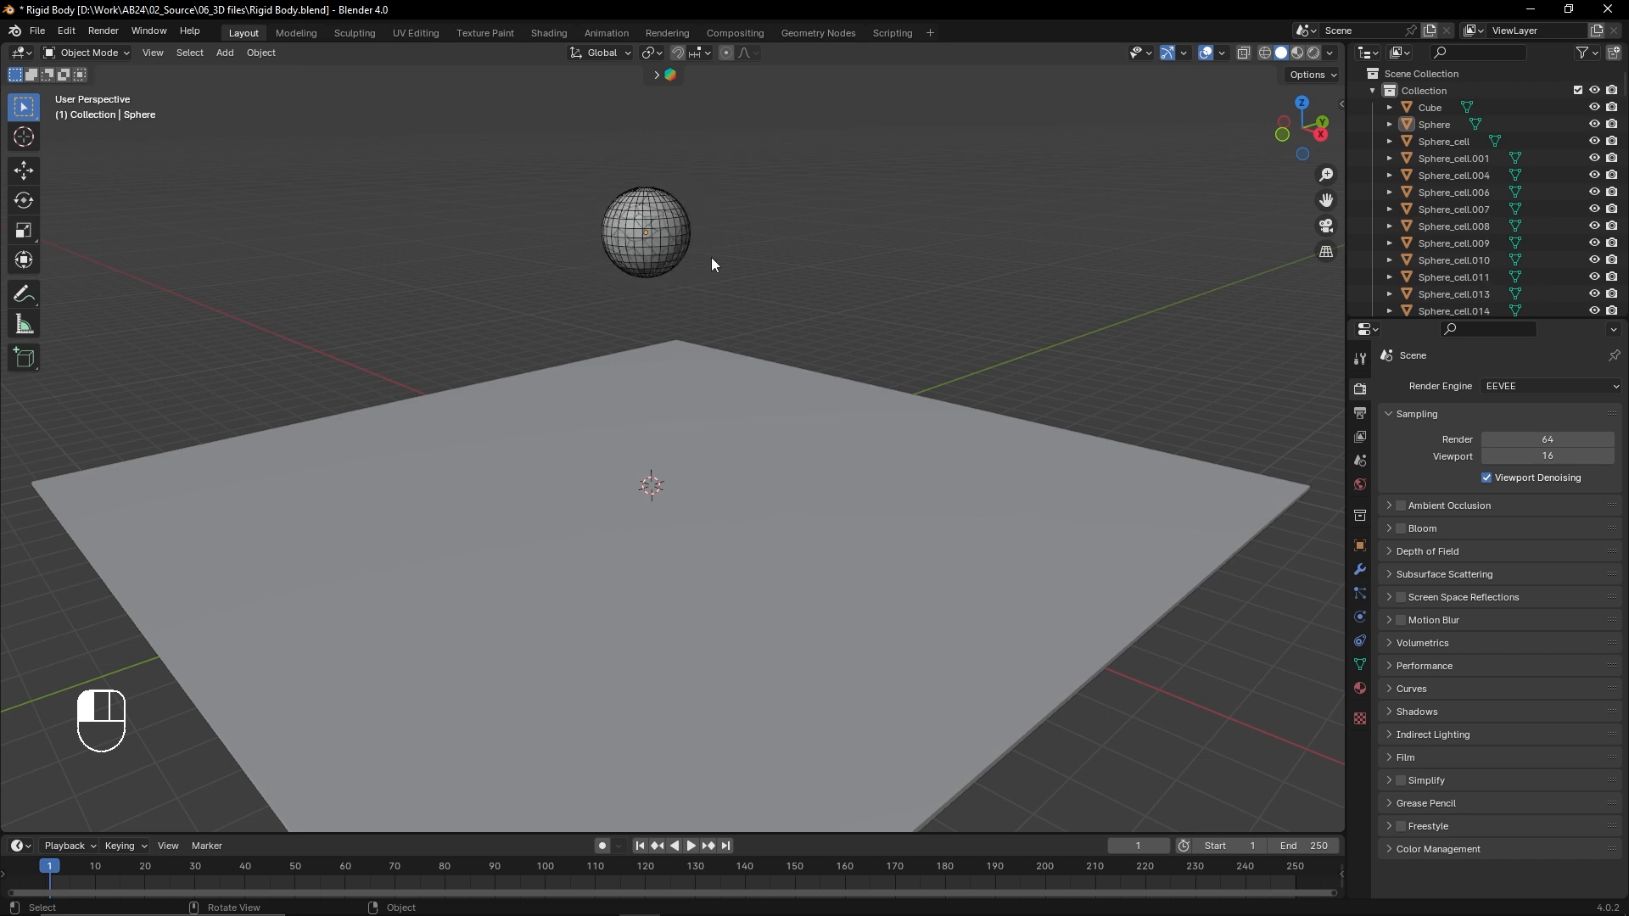
Step: Examine the fractured sphere pieces in the scene and in the object list
middle_drag(735, 270, 796, 264)
scroll(1481, 187, down, 3)
scroll(1481, 188, down, 15)
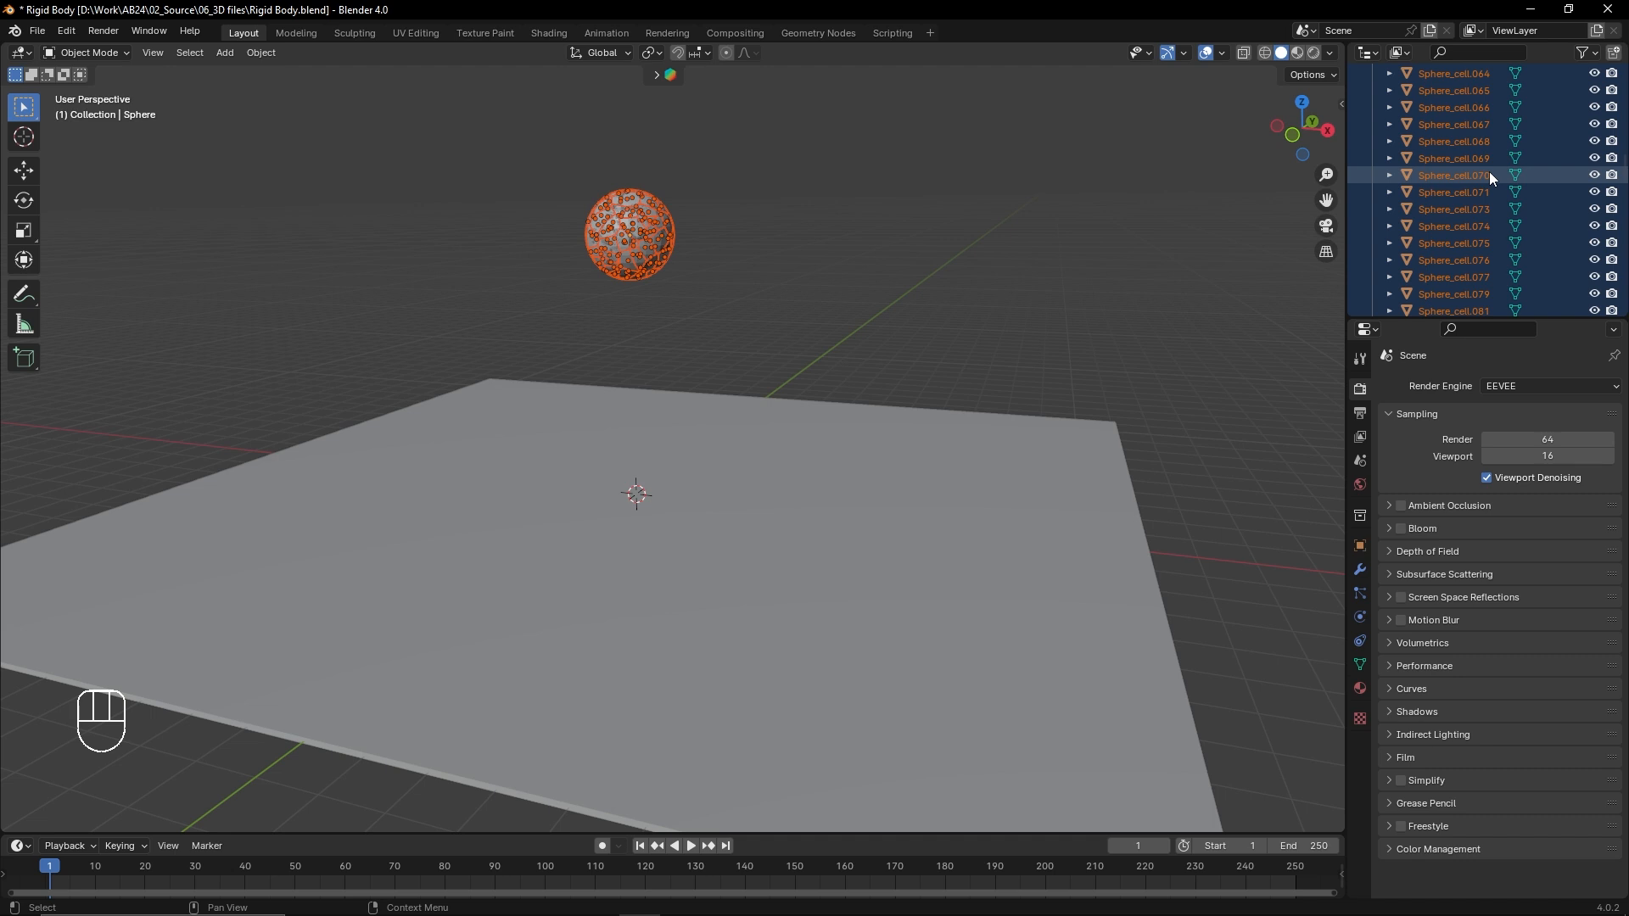
scroll(1491, 176, up, 10)
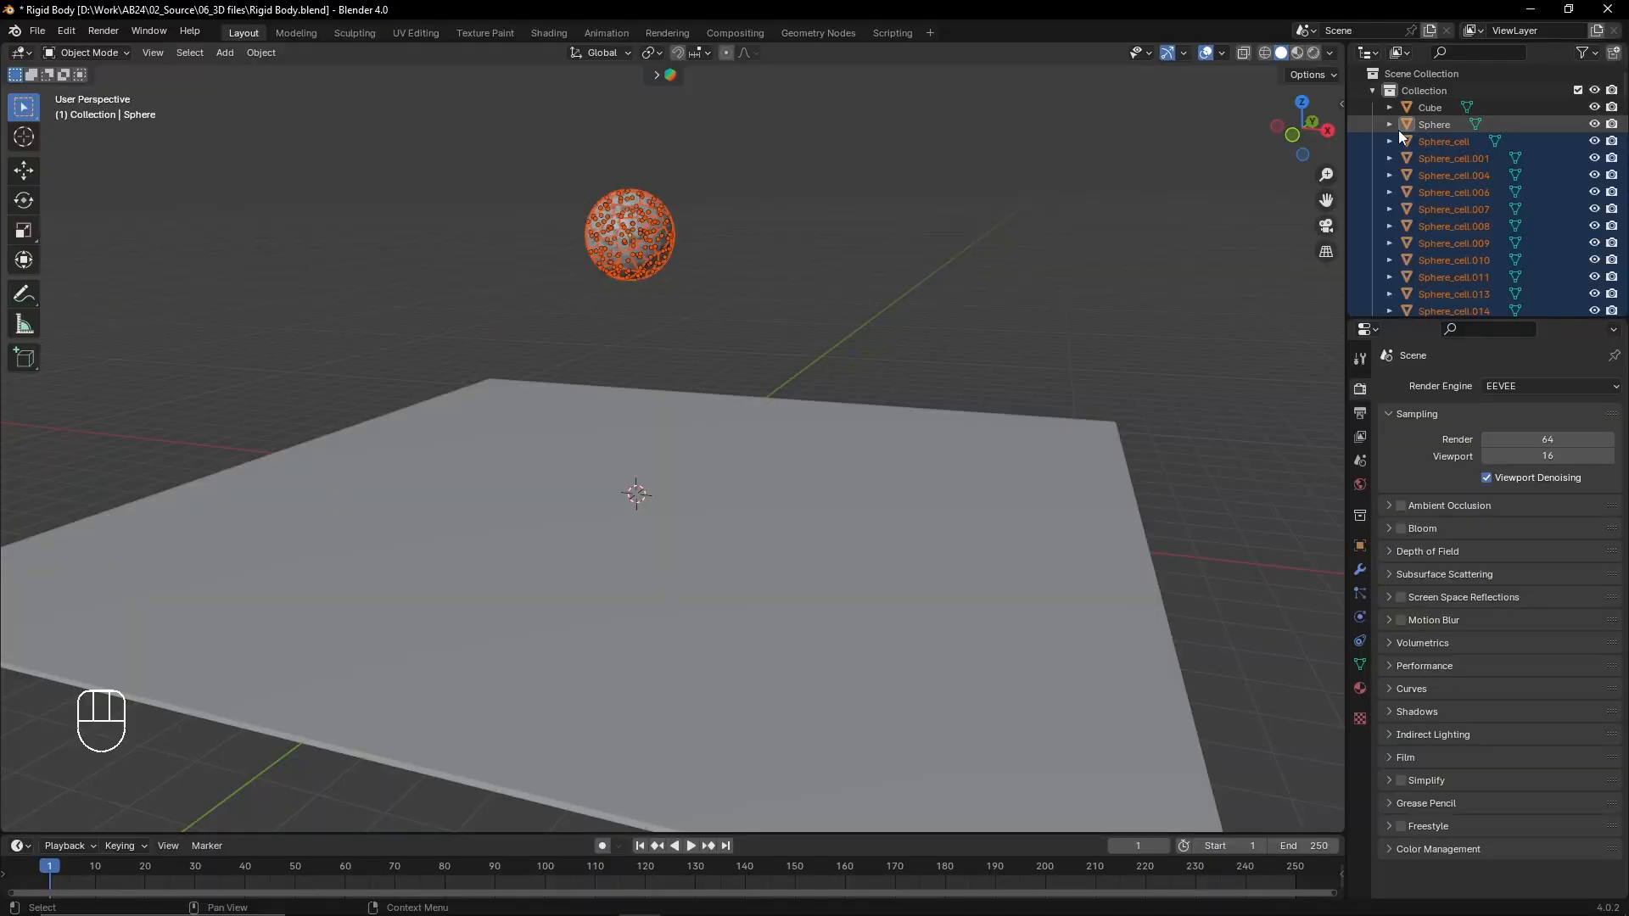
click(758, 196)
scroll(660, 211, up, 4)
shift+middle_drag(695, 163, 745, 500)
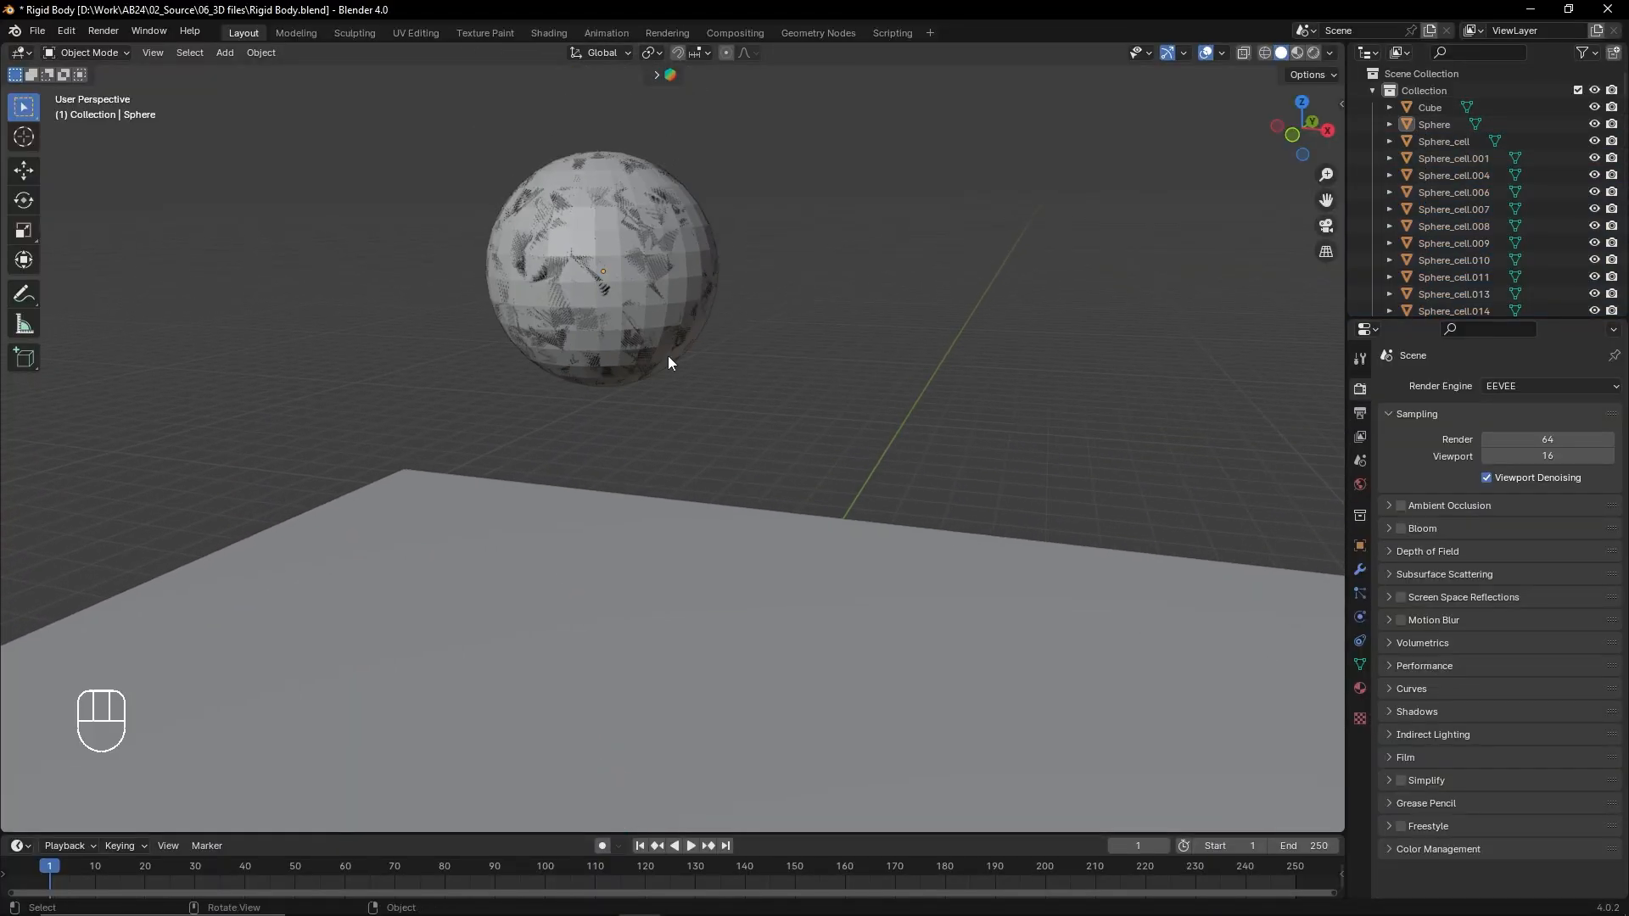
Step: Delete the original unfractured Sphere object, keeping only the fractured cells
click(1425, 124)
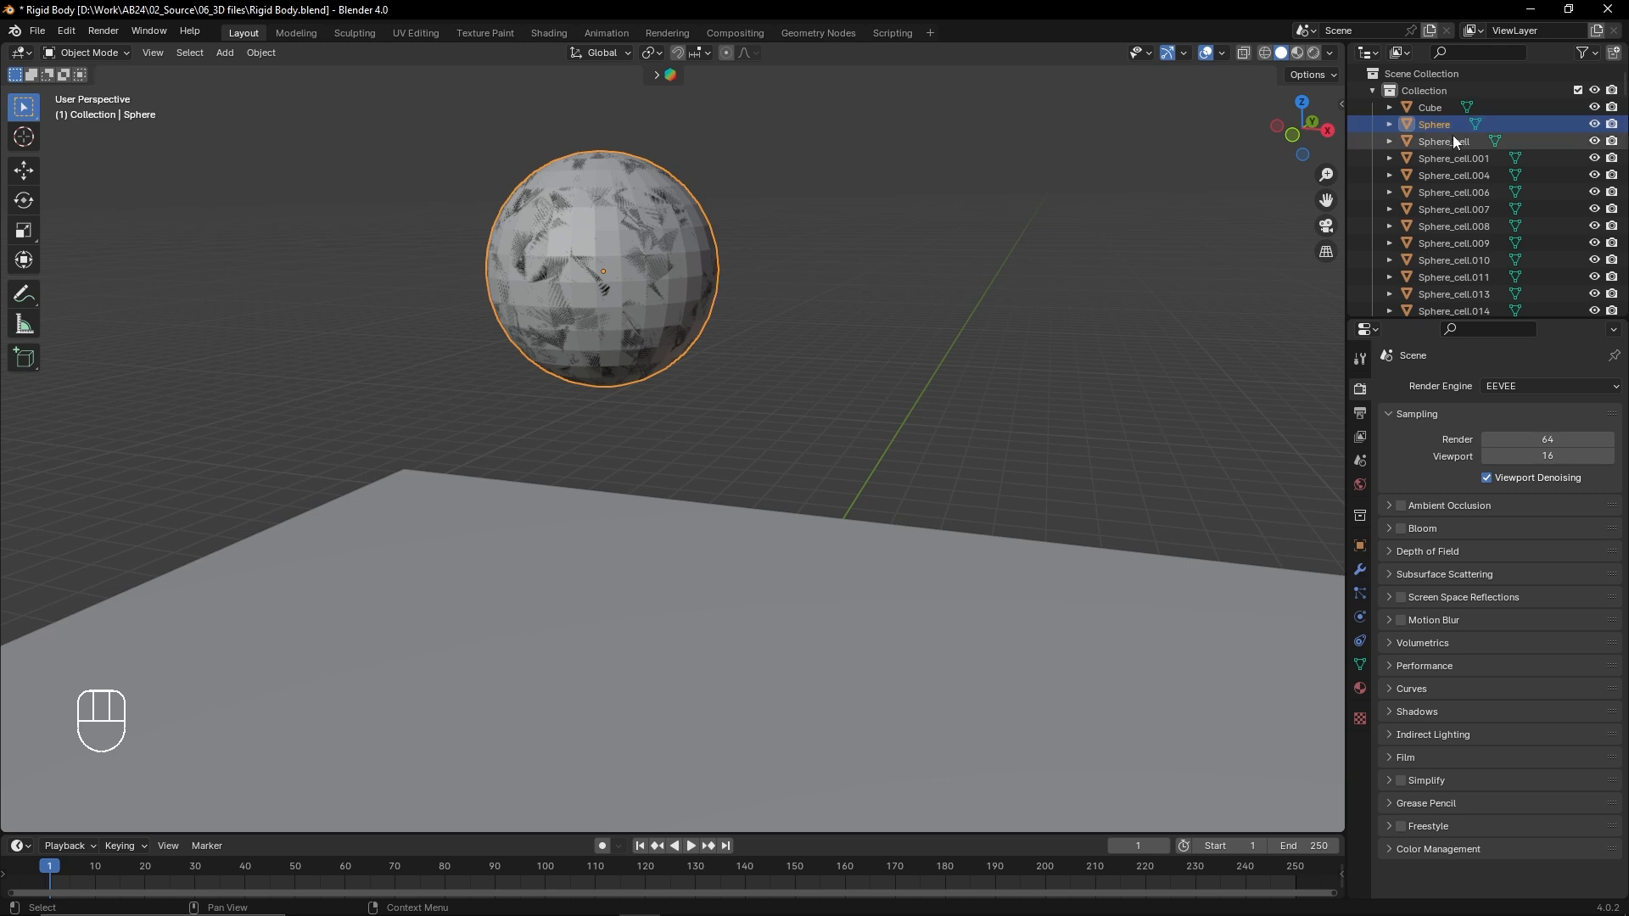
key(x)
click(794, 278)
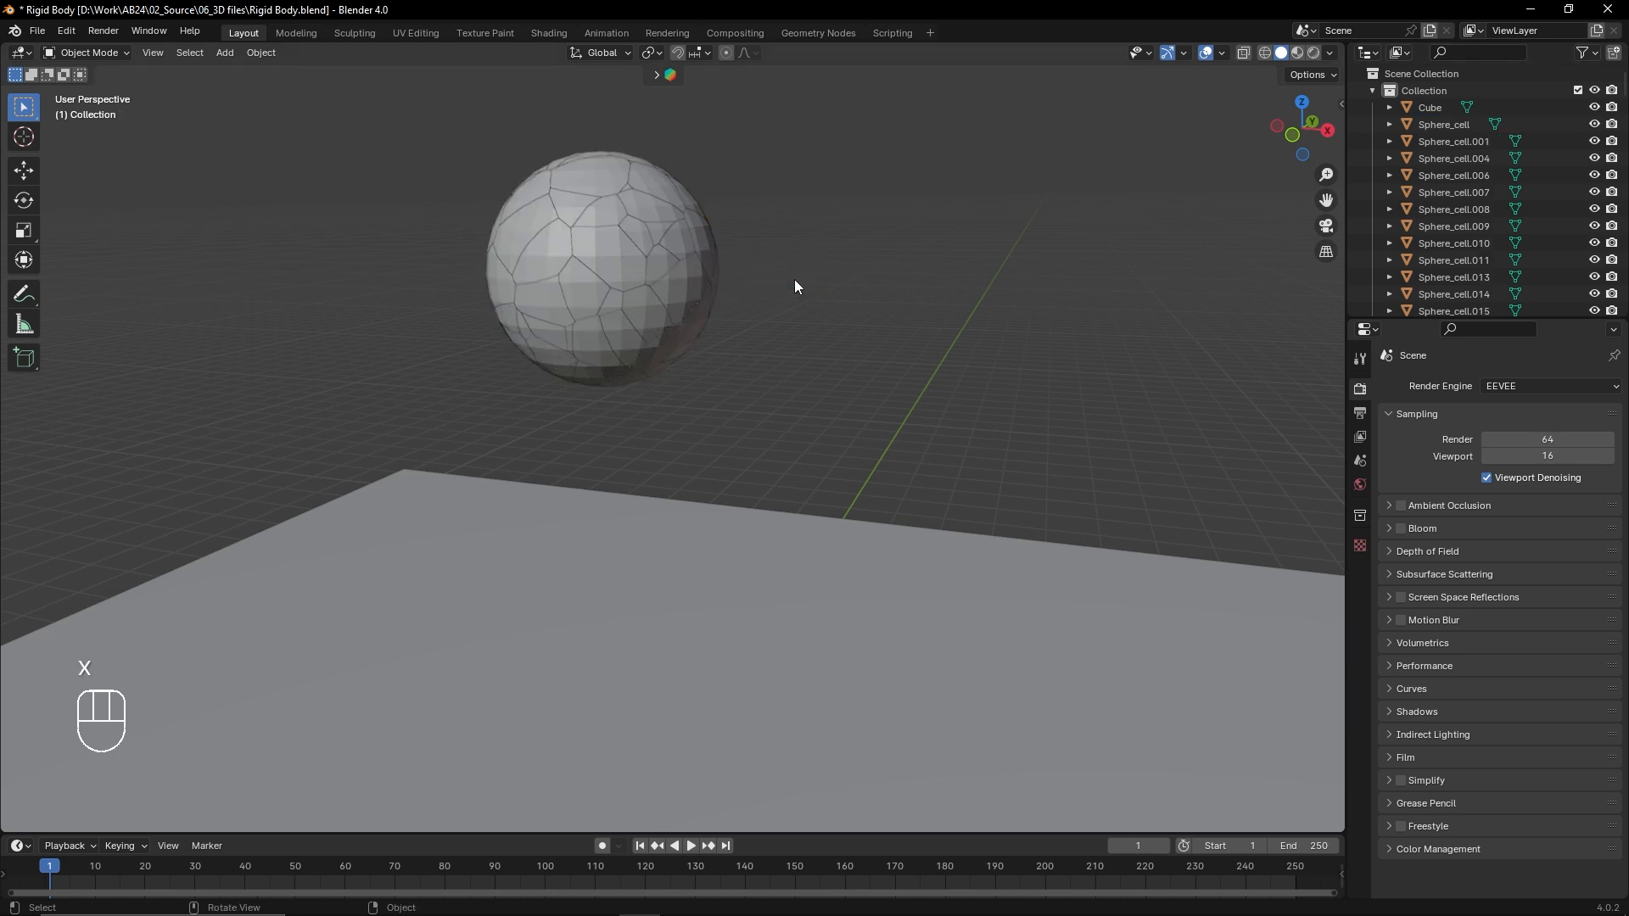
Step: Select one fragment on the front of the sphere and add Rigid Body physics to it
middle_drag(727, 307, 650, 286)
scroll(650, 287, down, 3)
shift+middle_drag(827, 308, 867, 280)
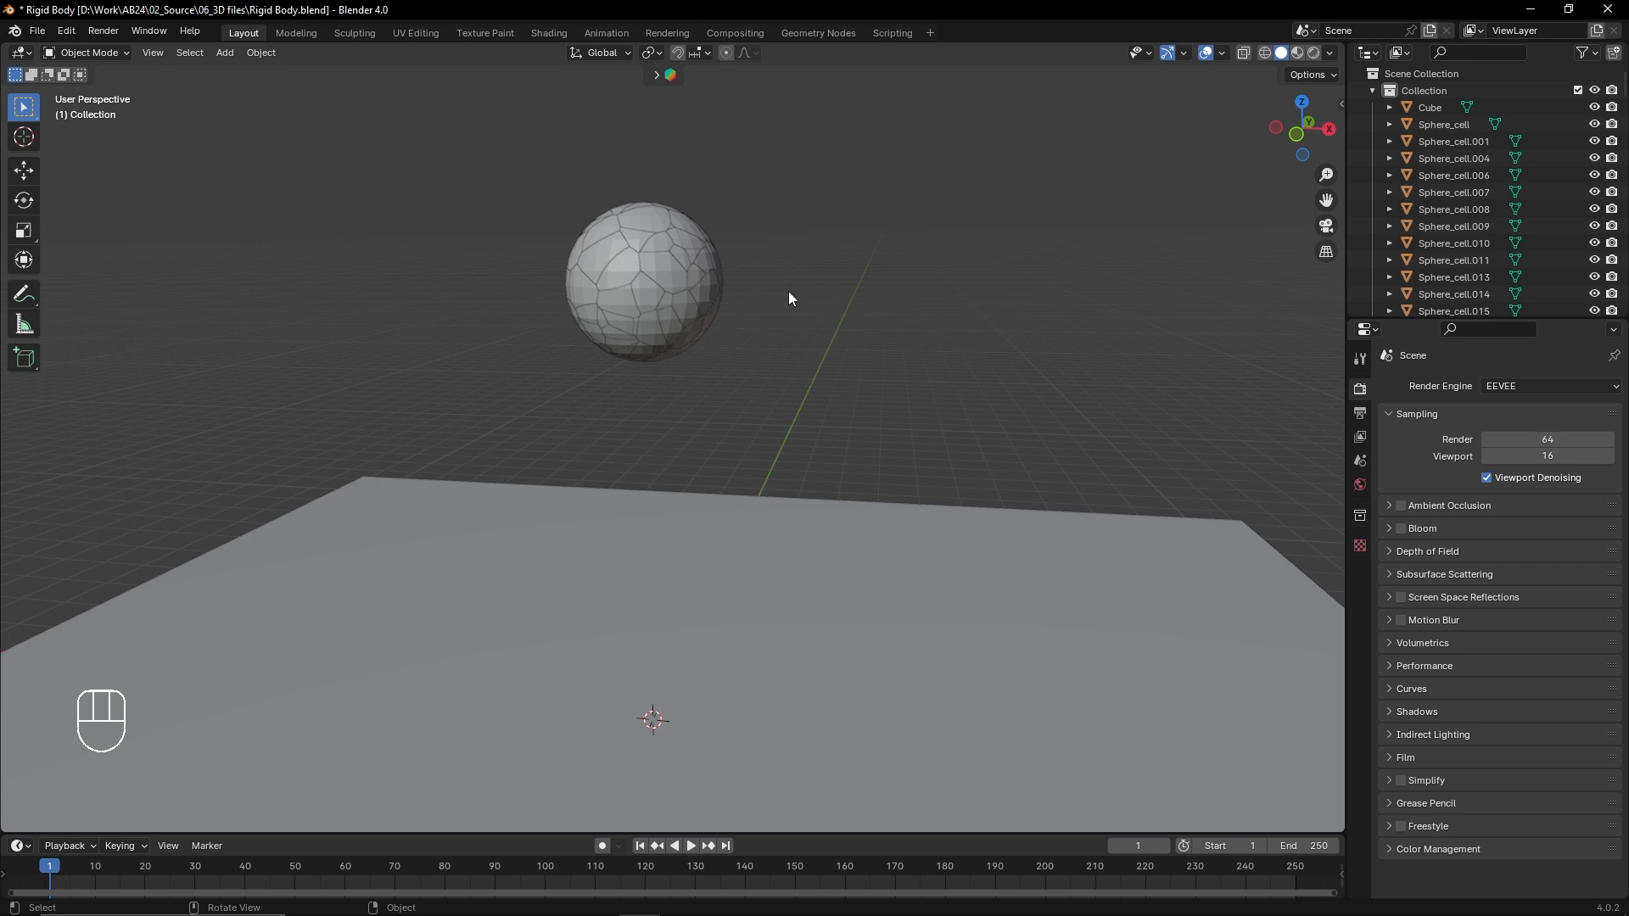
click(670, 271)
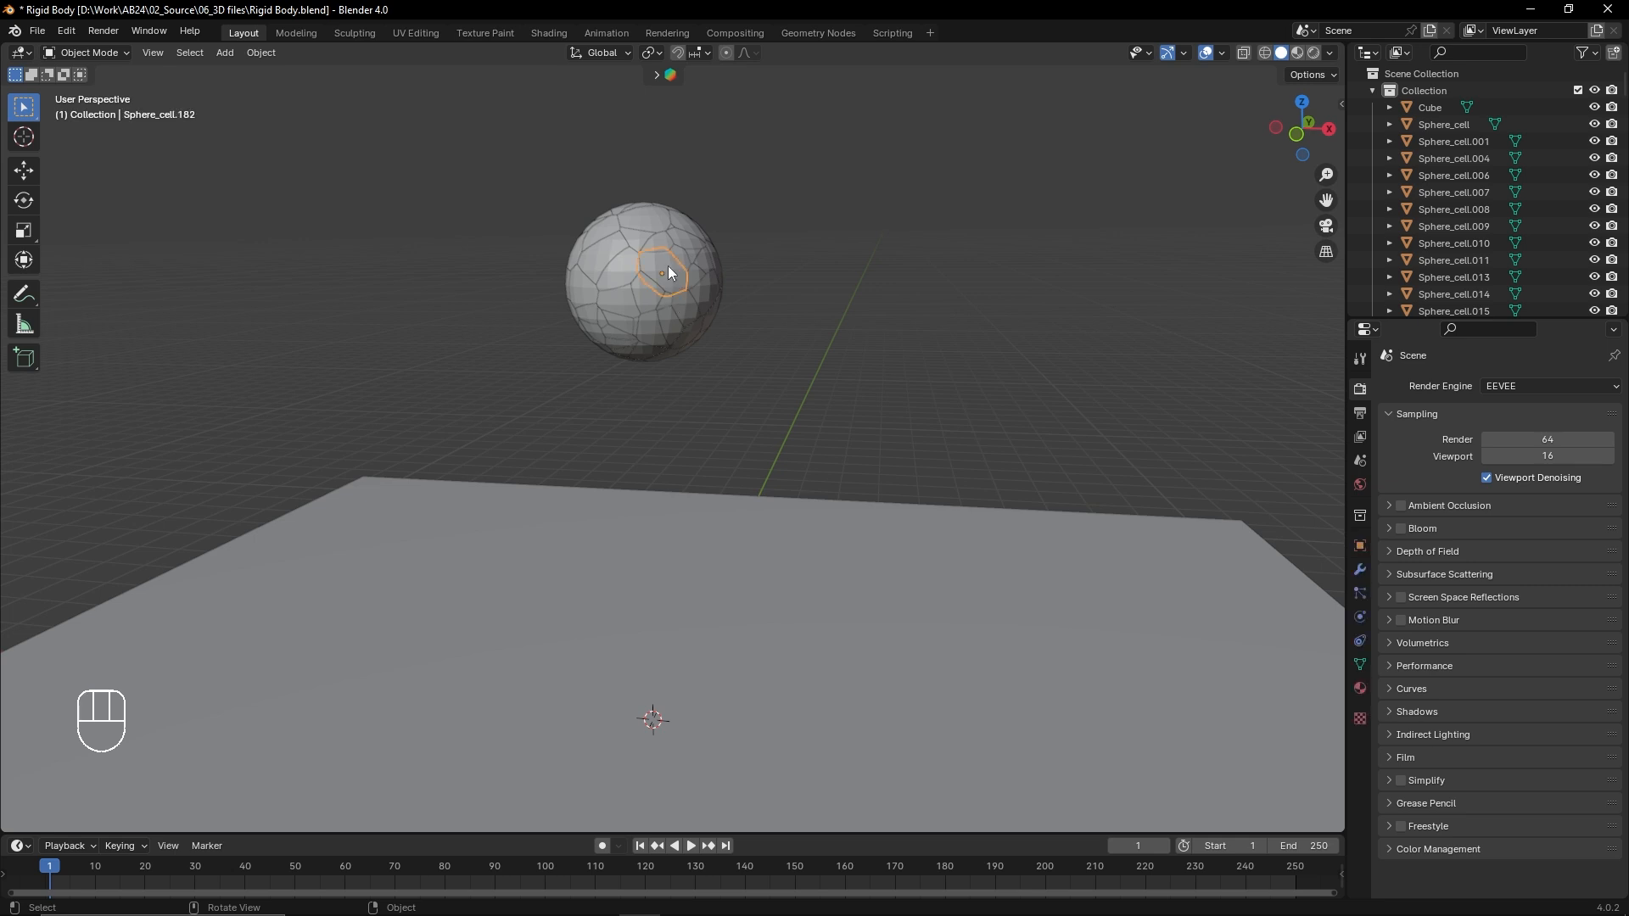
click(1360, 618)
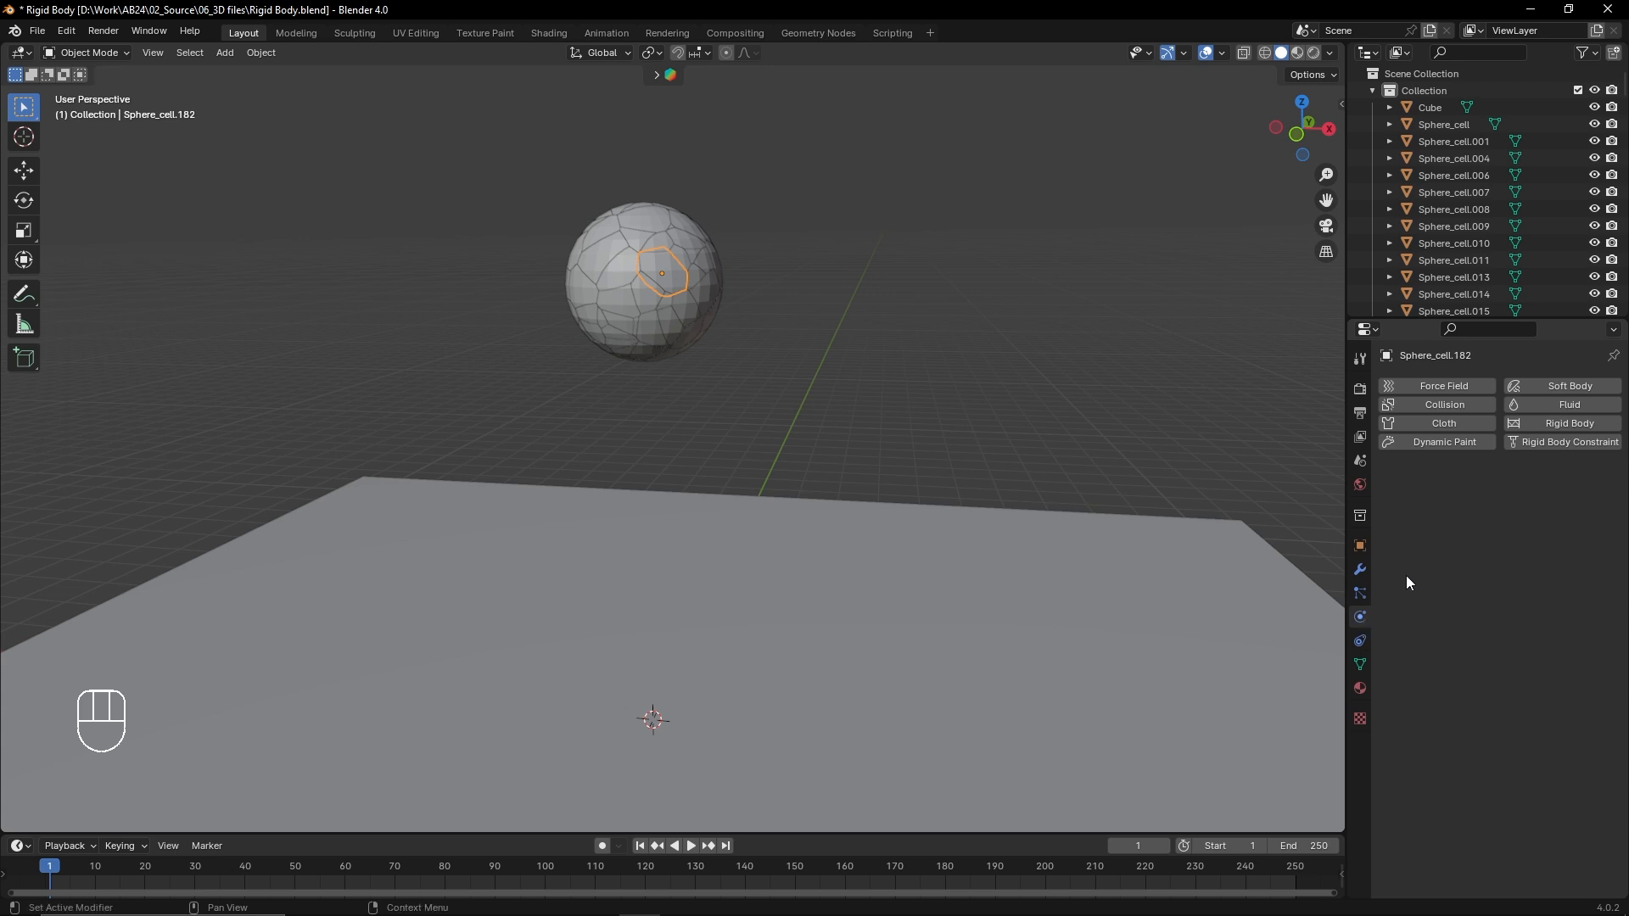
click(1586, 423)
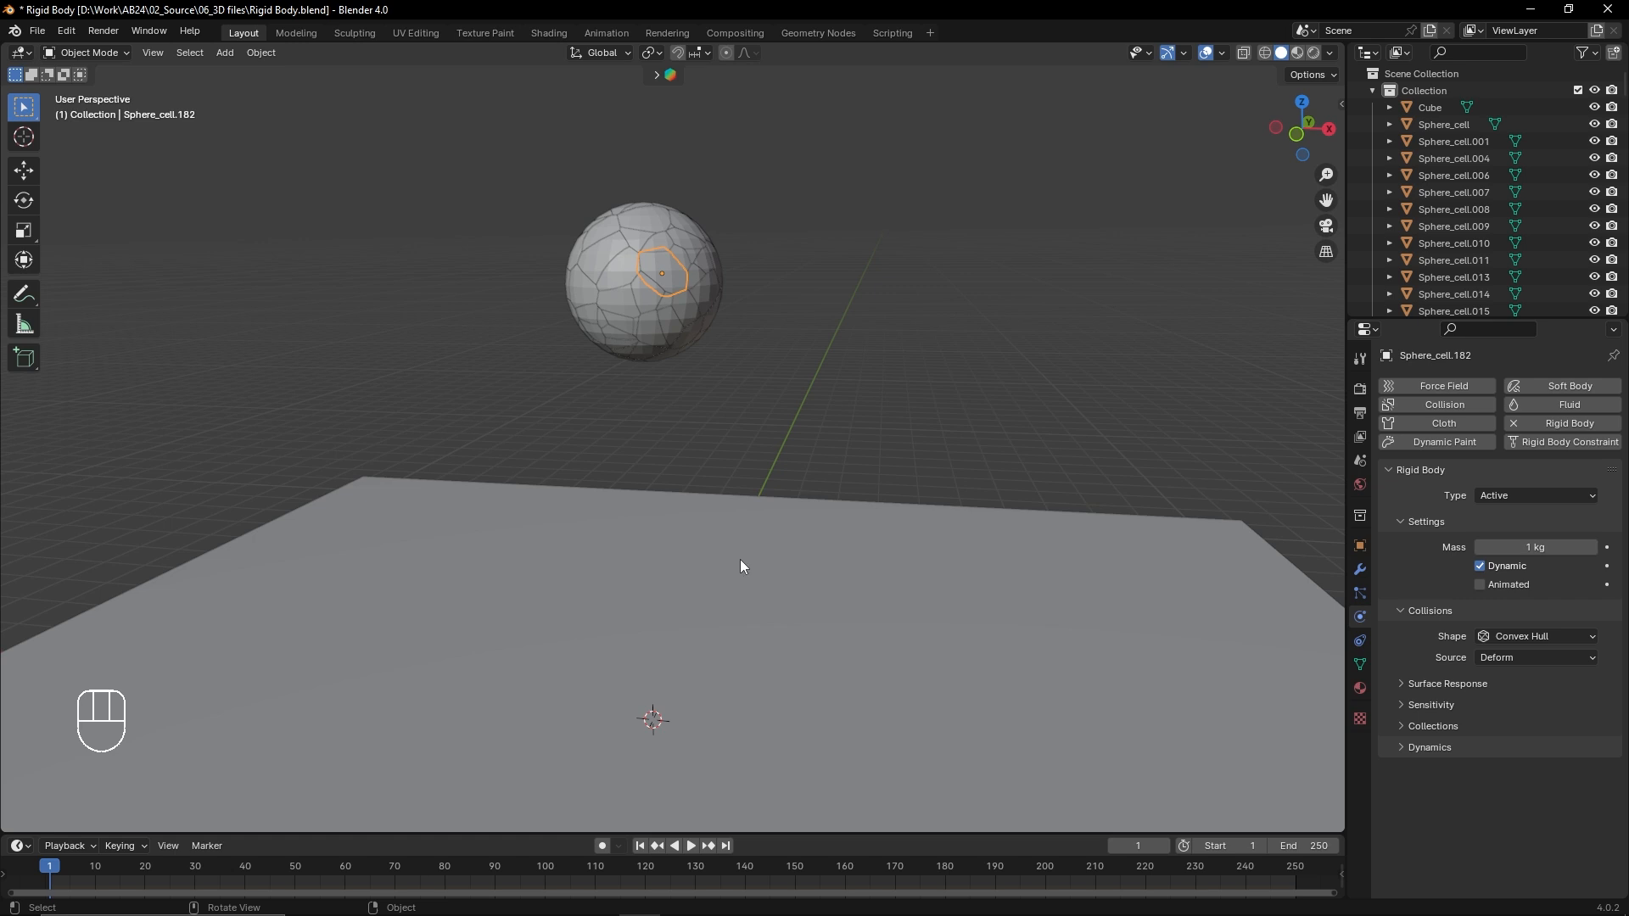
Step: Set the selected fragment's rigid body mass to 2 kg
click(1553, 546)
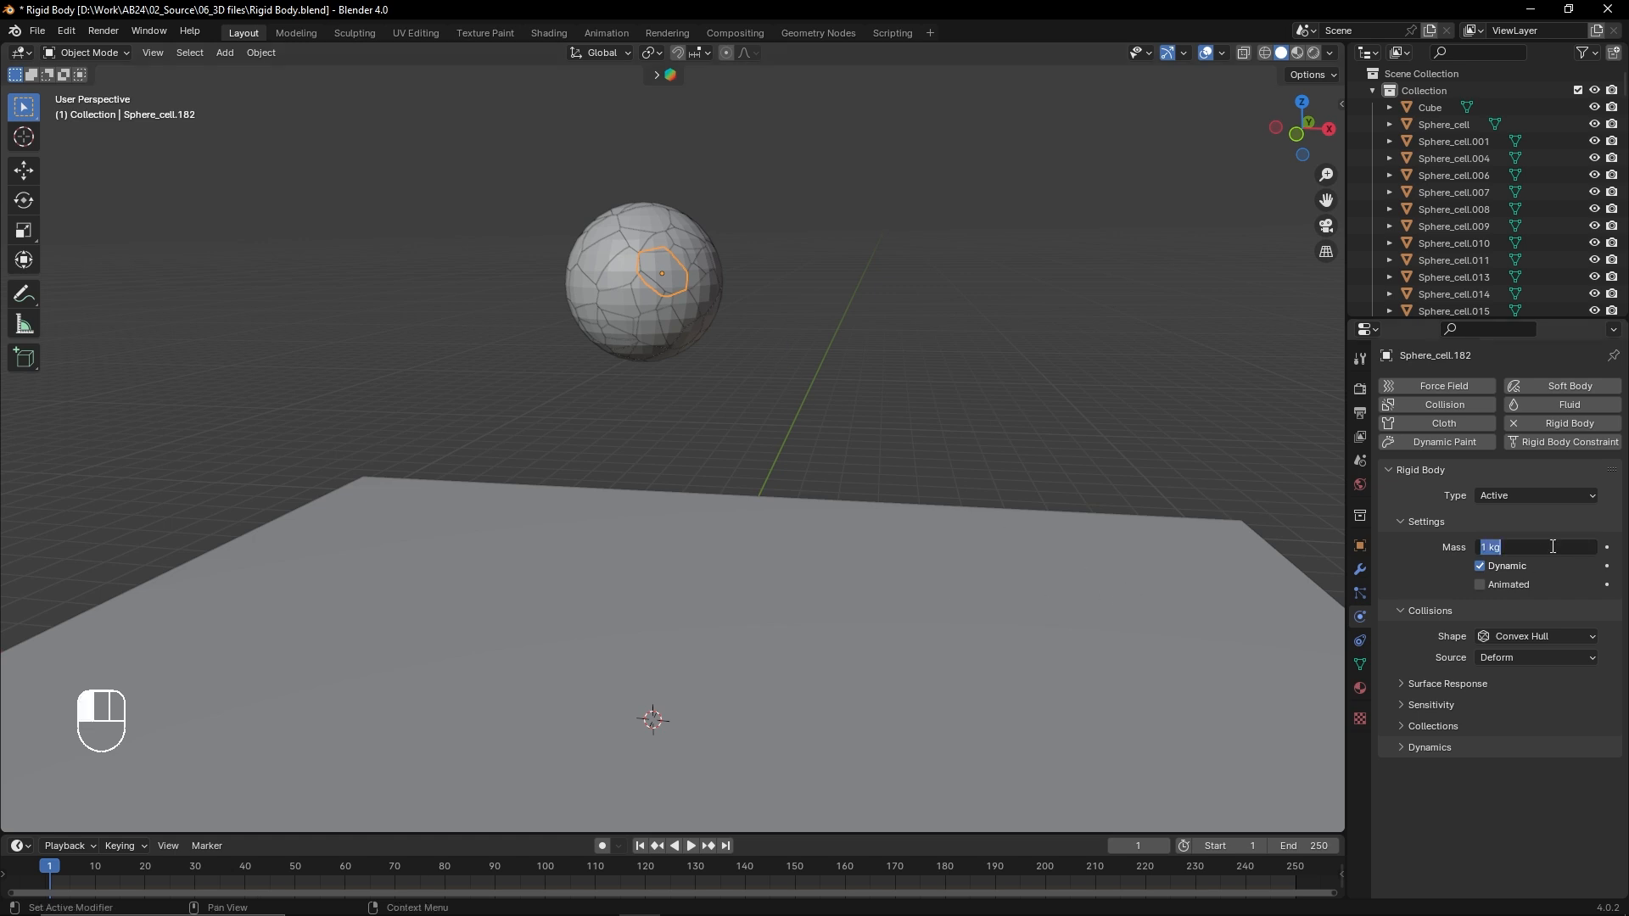
text(2)
click(1434, 535)
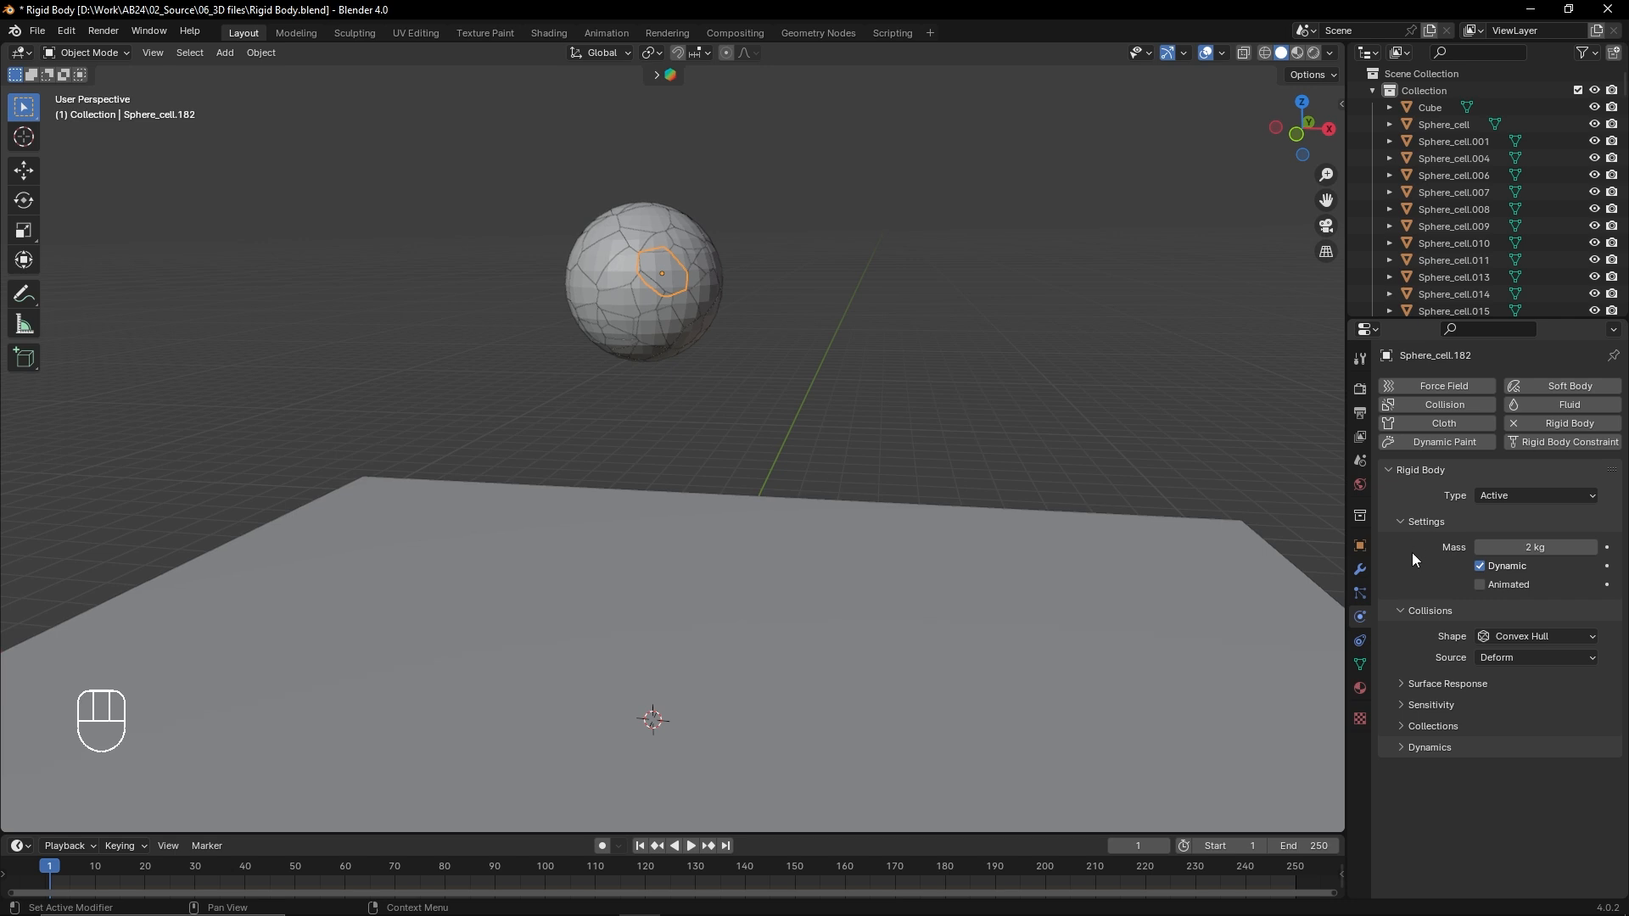
Step: Select all objects and copy the active fragment's rigid body settings to them, then clear the selection
shift+middle_drag(776, 381, 665, 302)
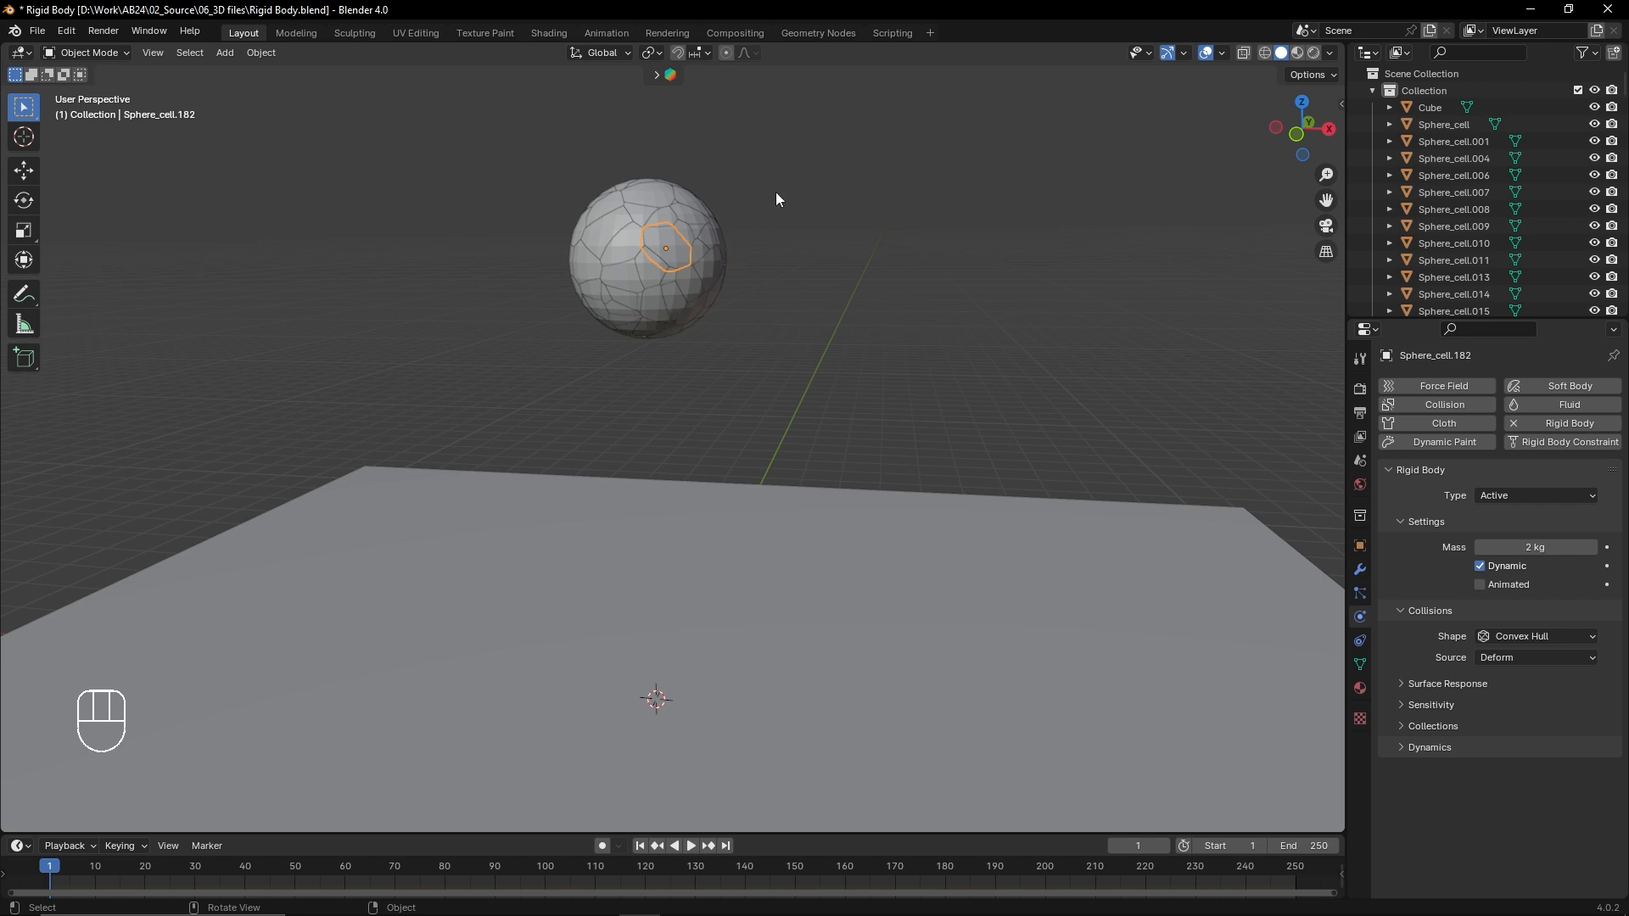
key(a)
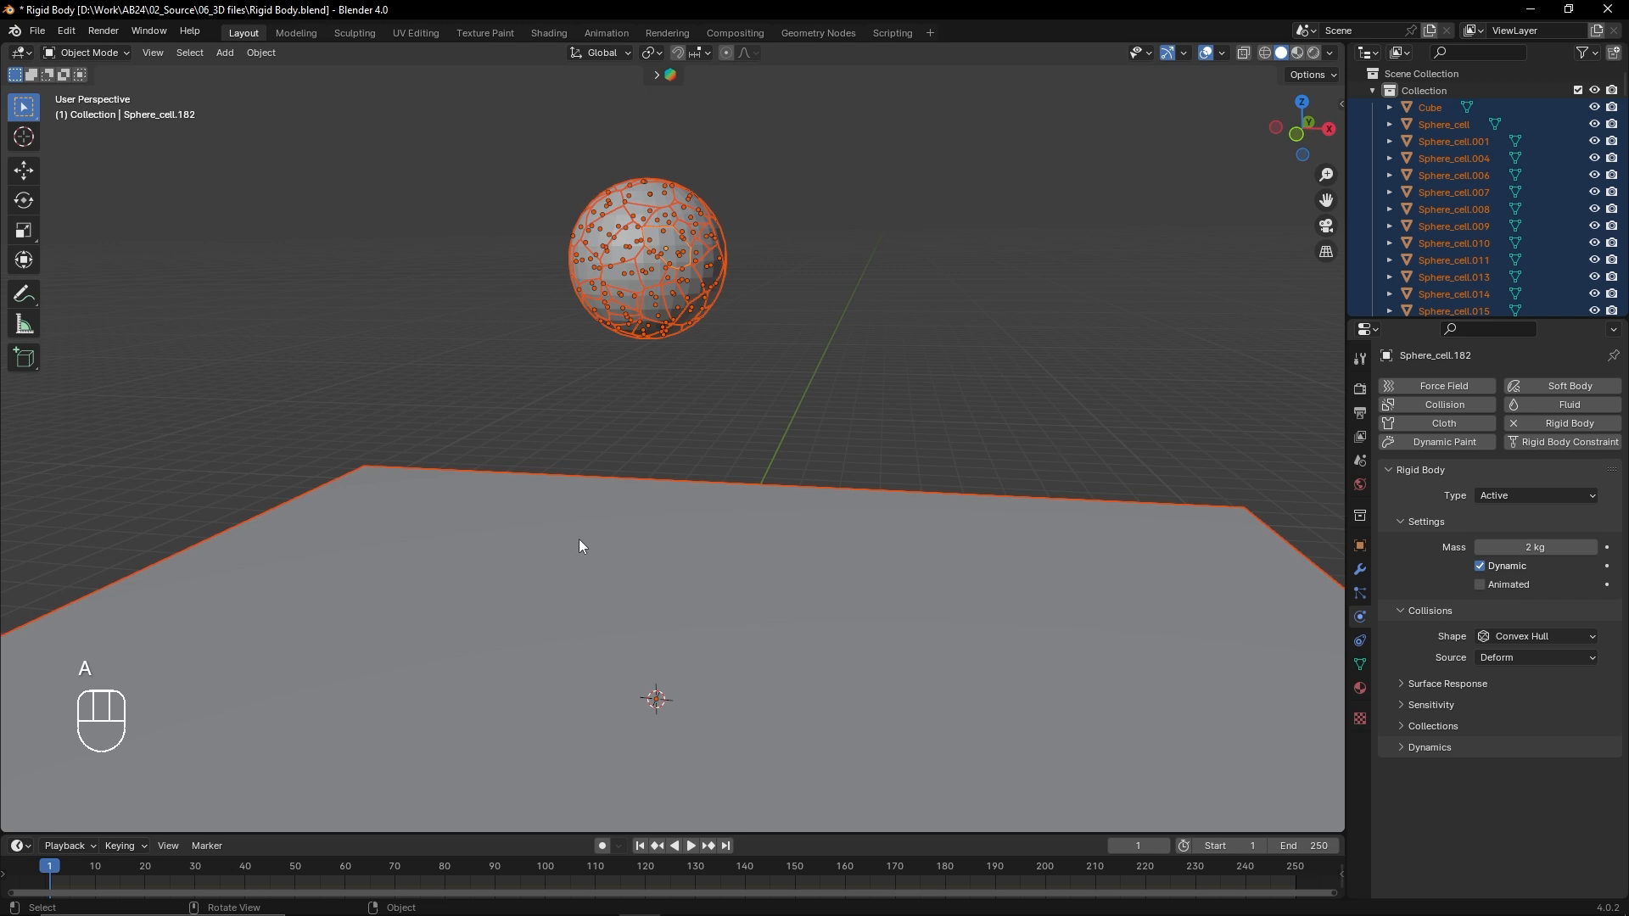
click(259, 53)
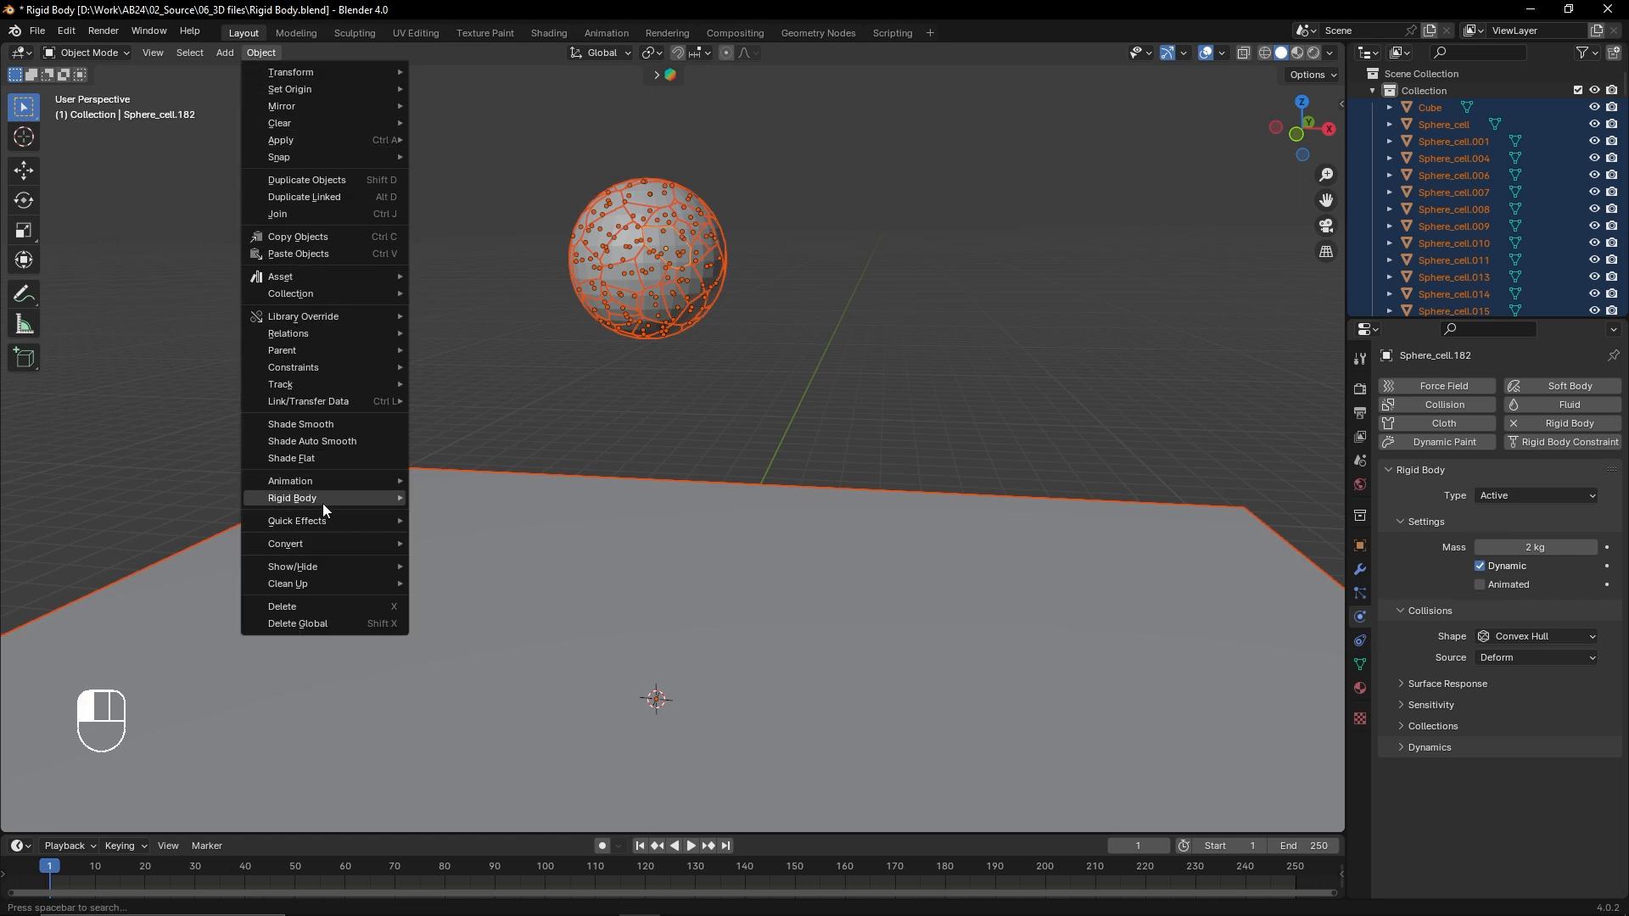
mouse_move(324, 504)
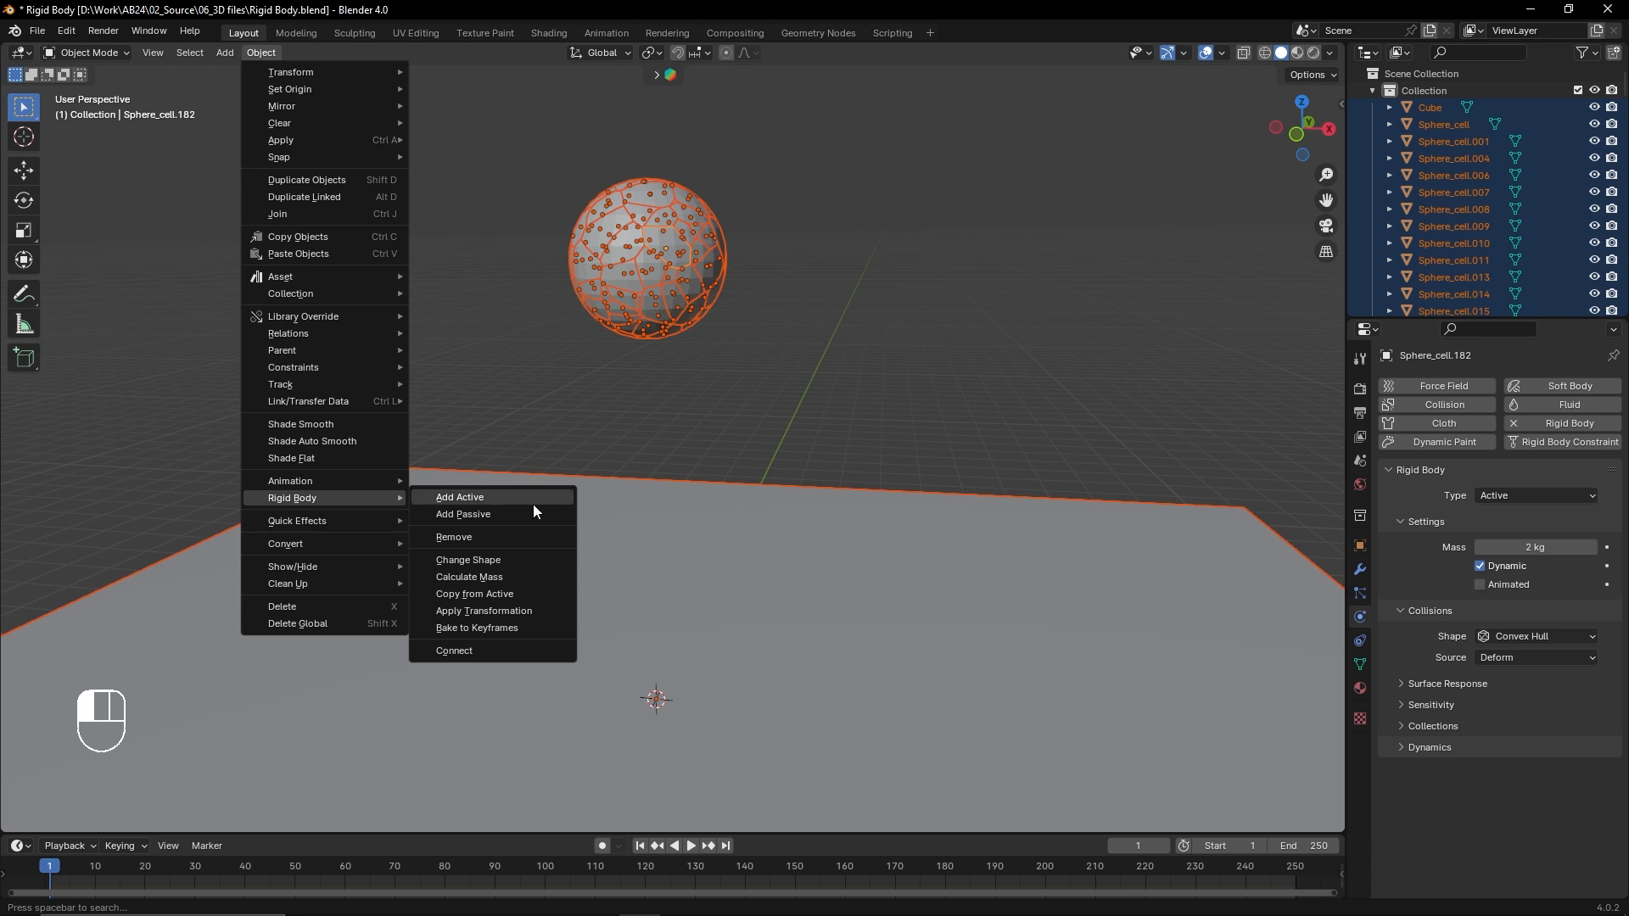
click(538, 595)
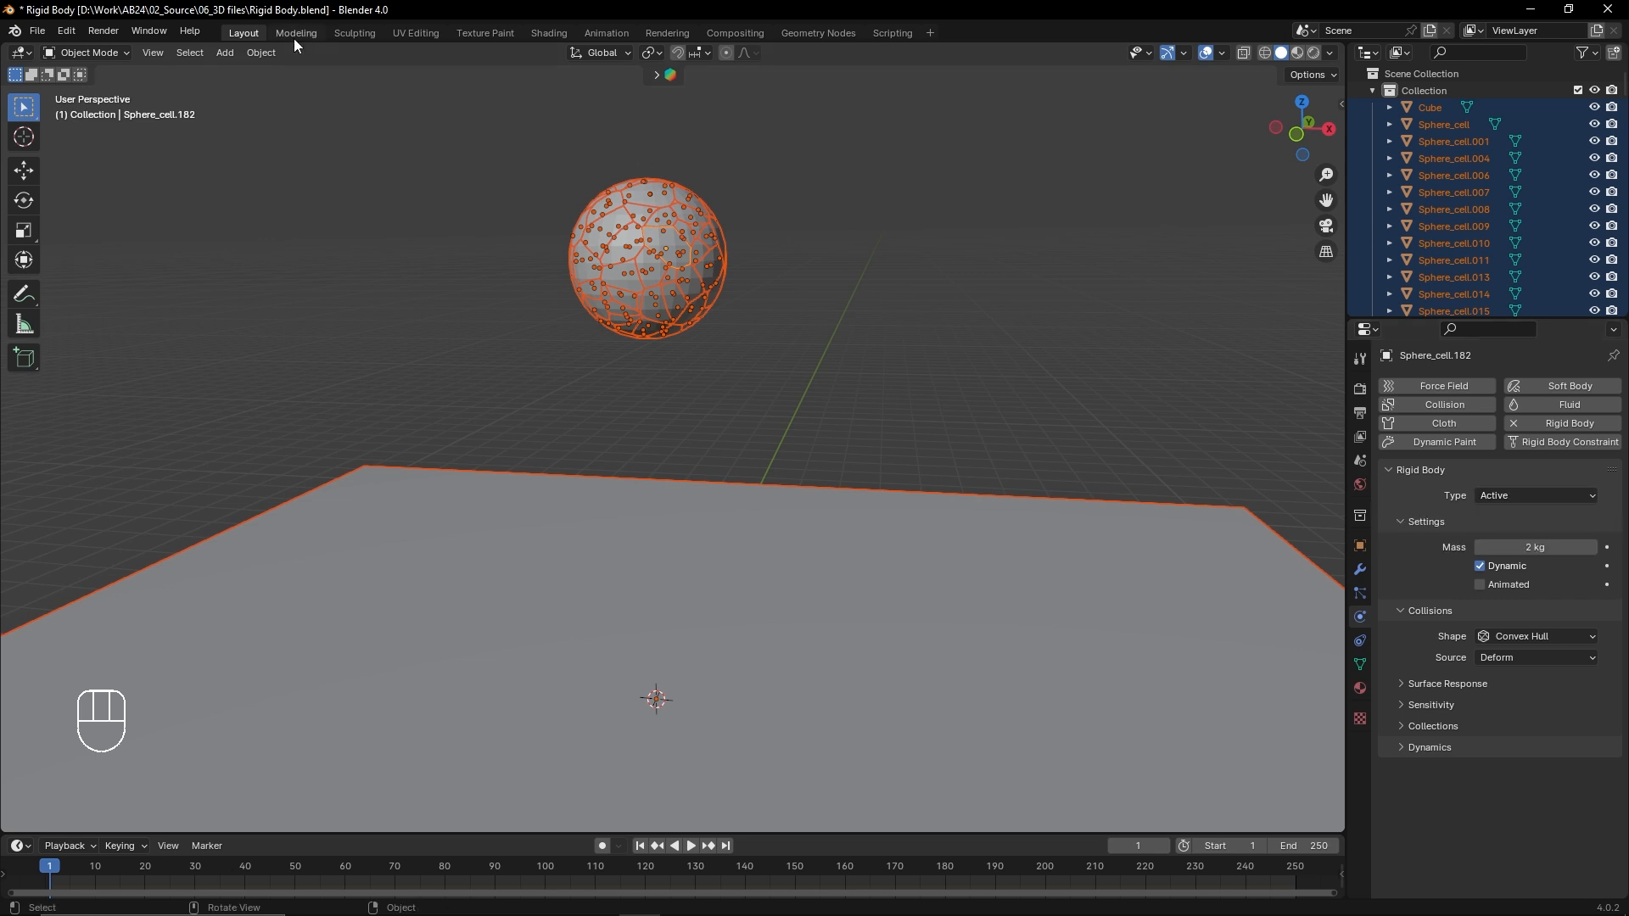
click(264, 51)
mouse_move(309, 500)
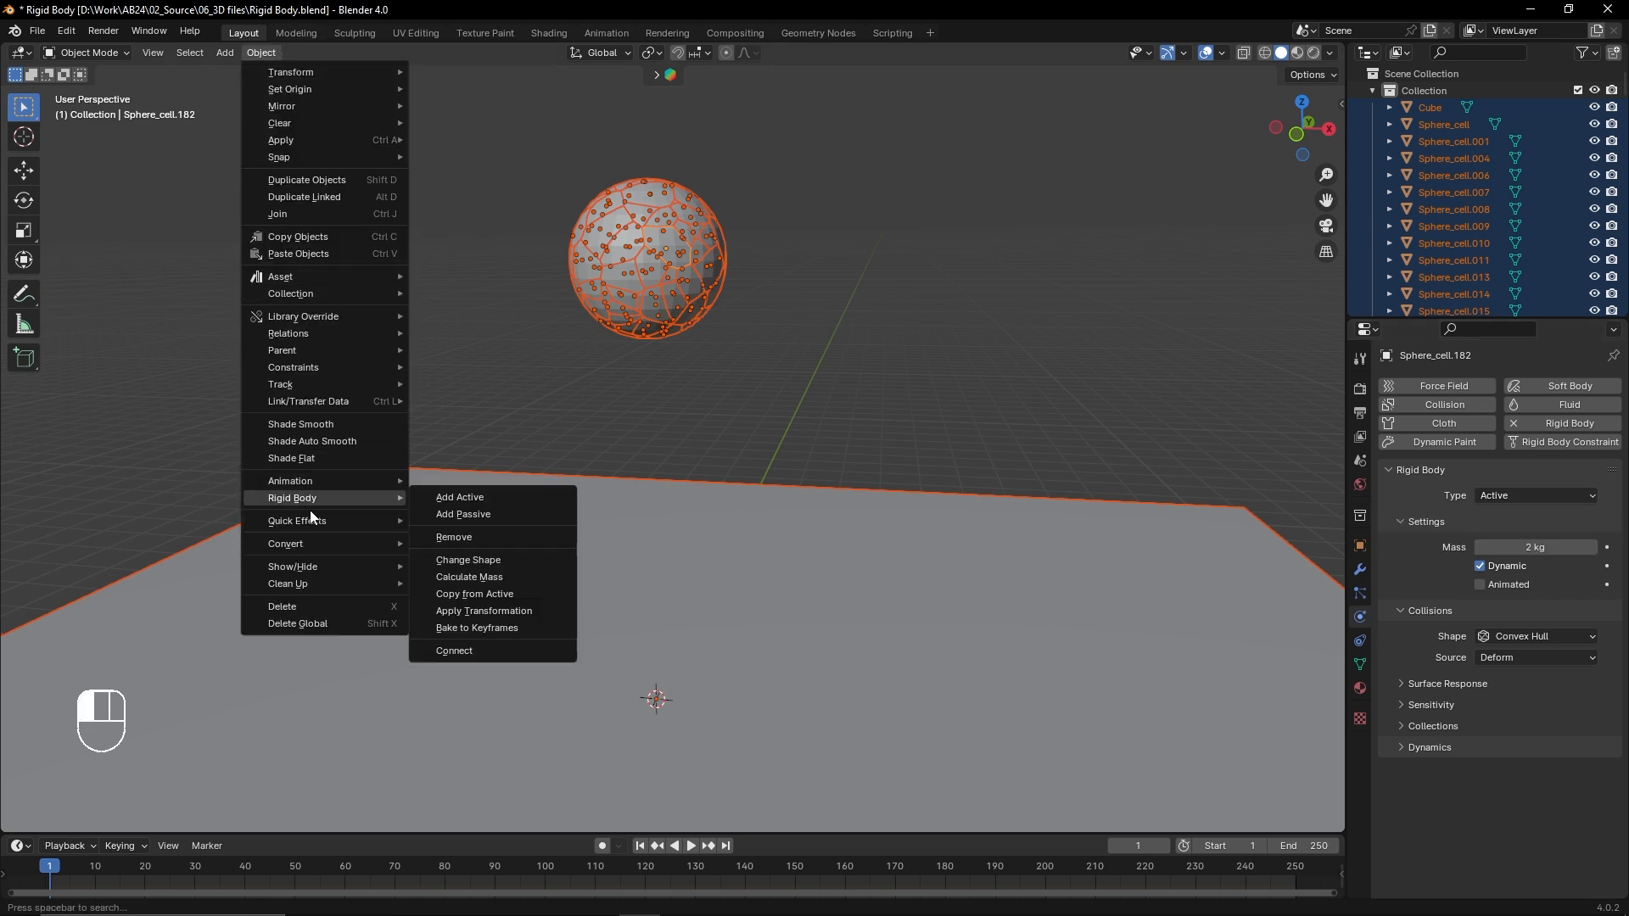
click(492, 593)
click(767, 398)
Step: Select the ground slab beneath the sphere and set its rigid body type to Passive
click(755, 547)
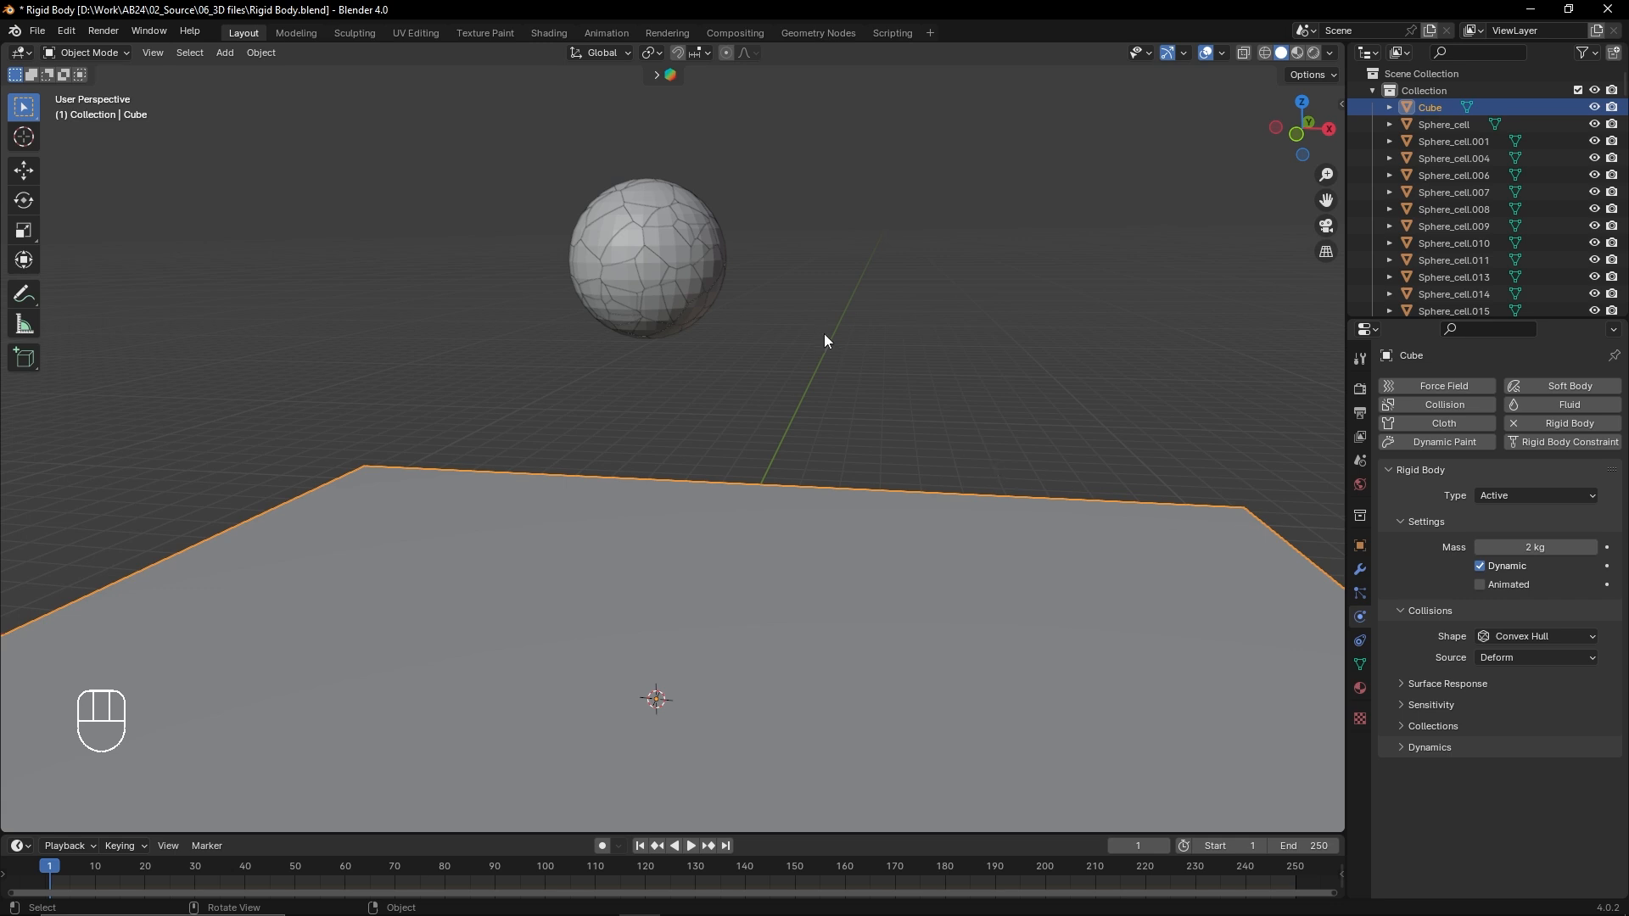
click(753, 337)
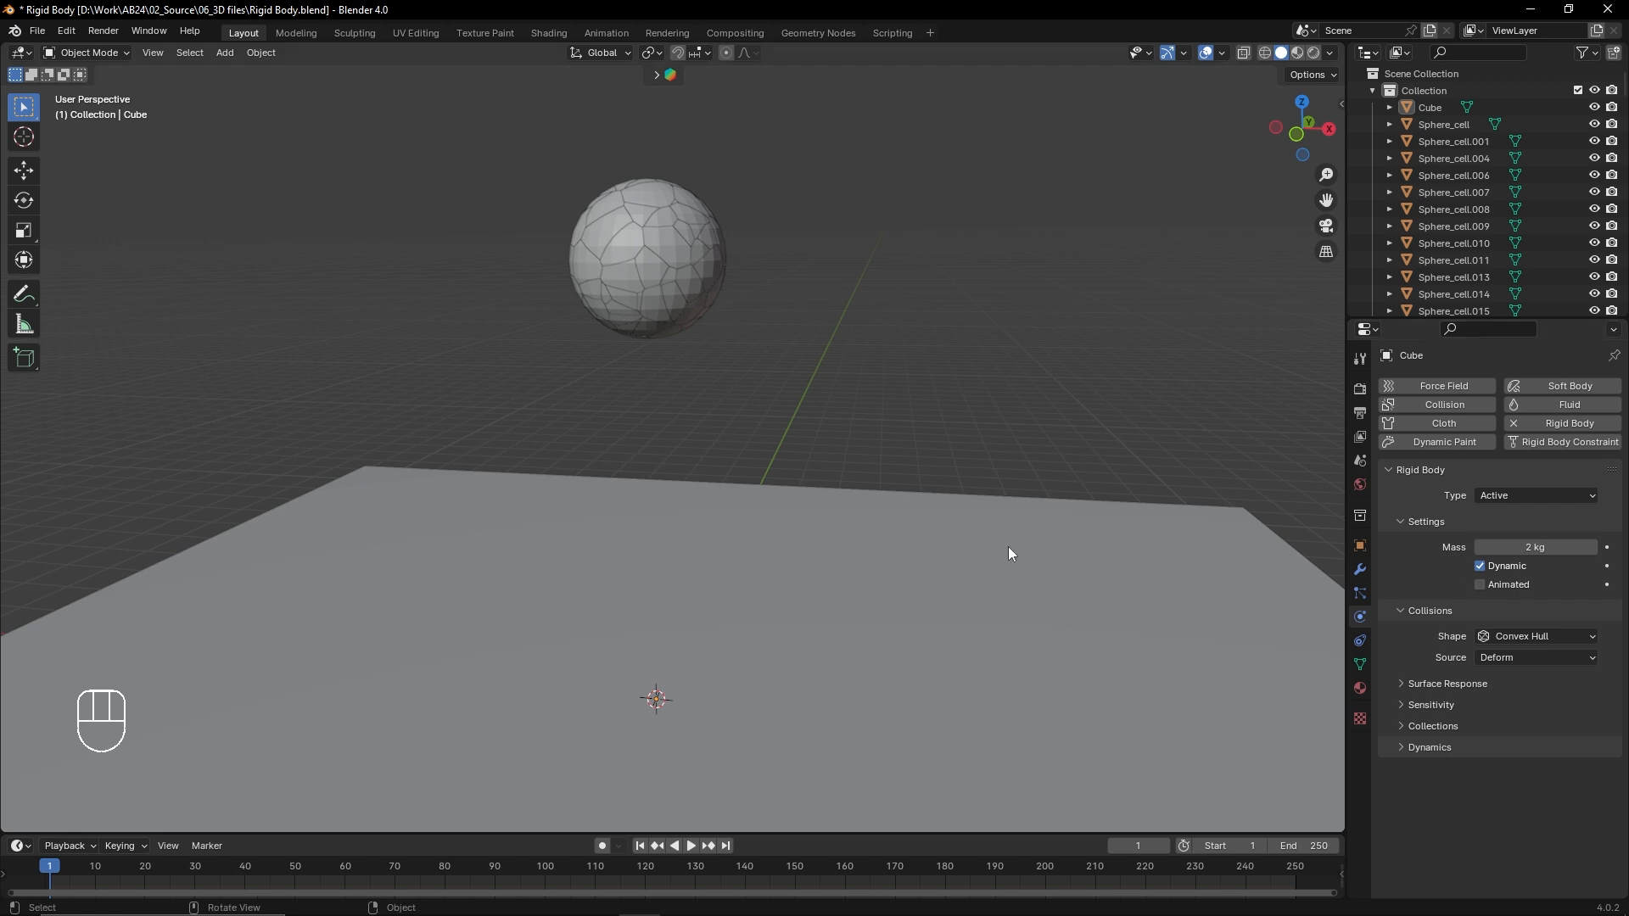
click(969, 541)
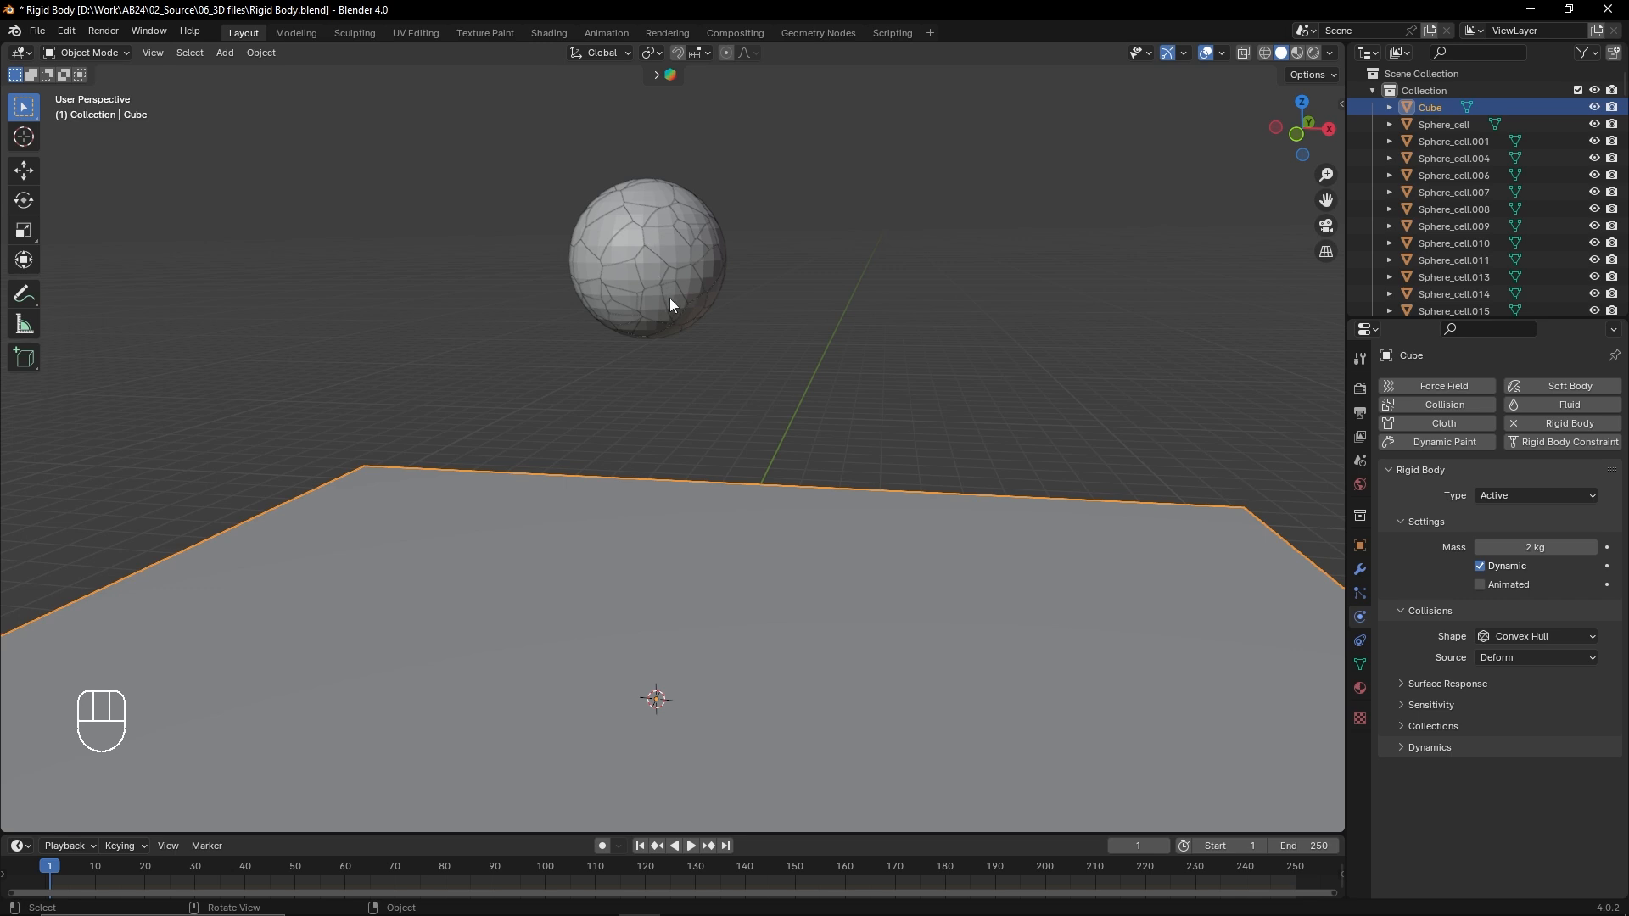
click(1503, 499)
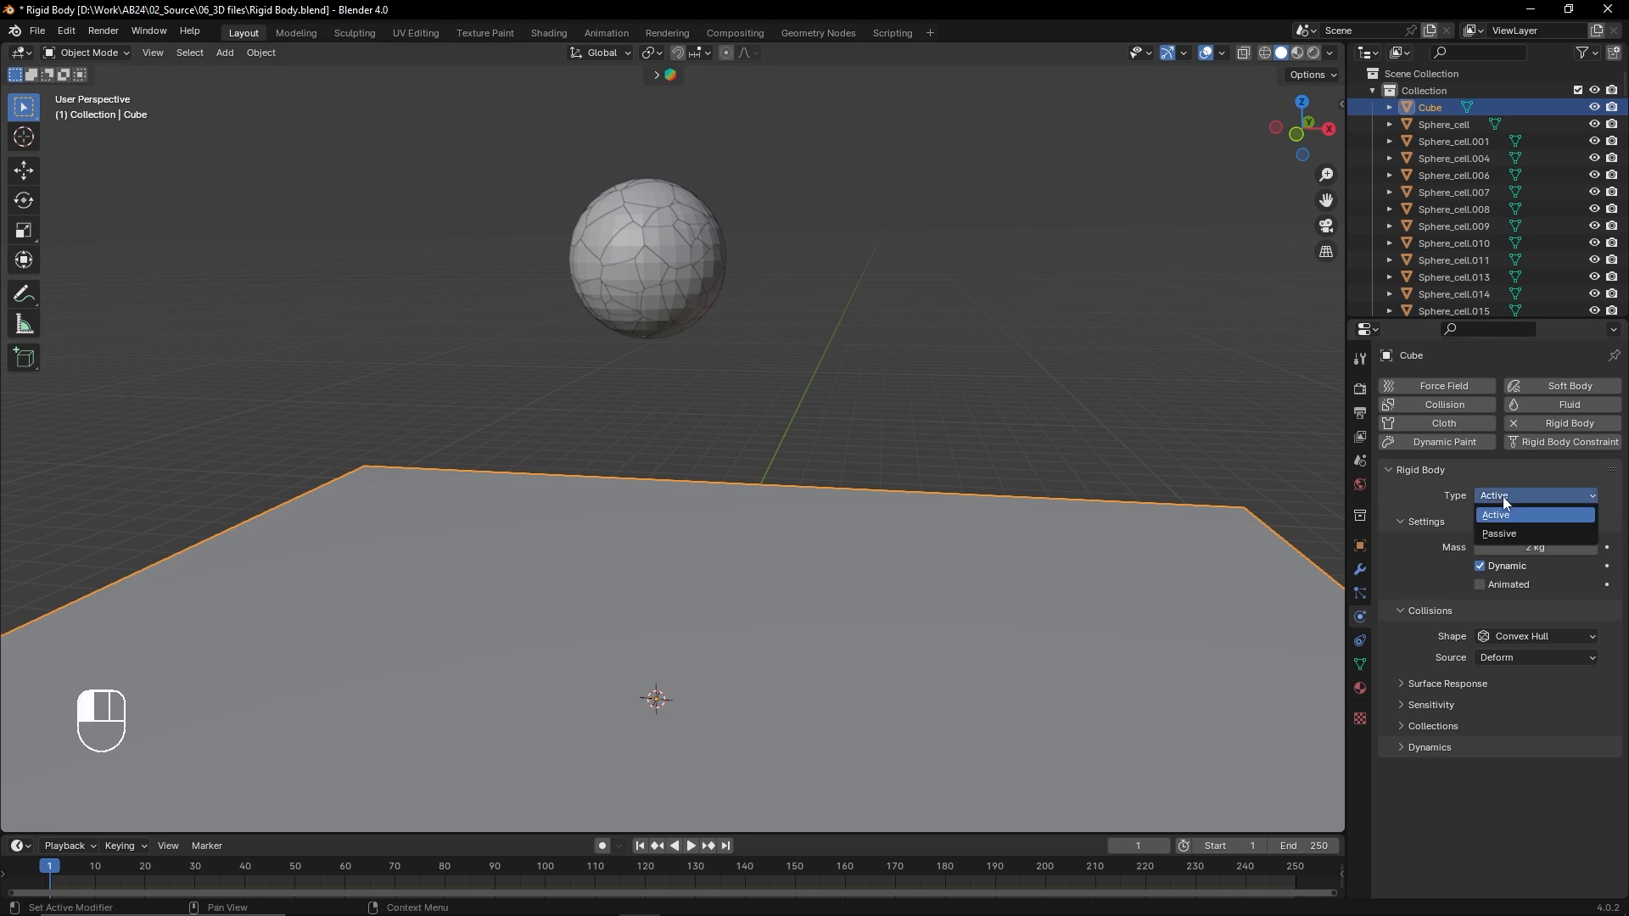
click(1504, 530)
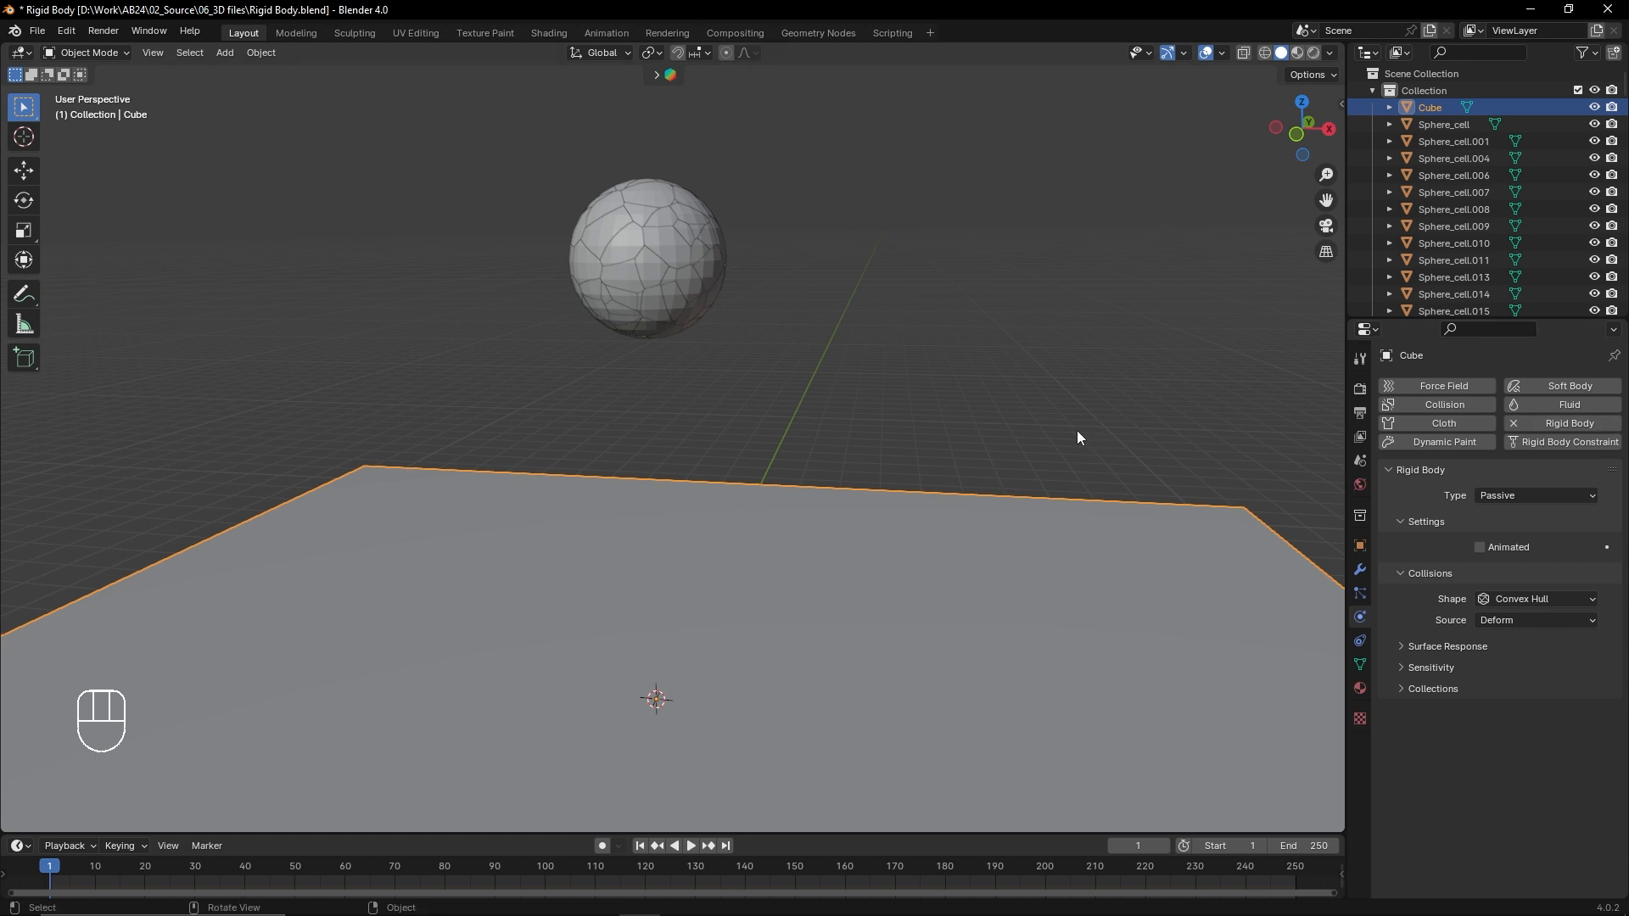
Step: Play the simulation twice to watch the fractured sphere shatter on the slab, then return to the first frame
middle_drag(752, 471, 685, 432)
click(689, 845)
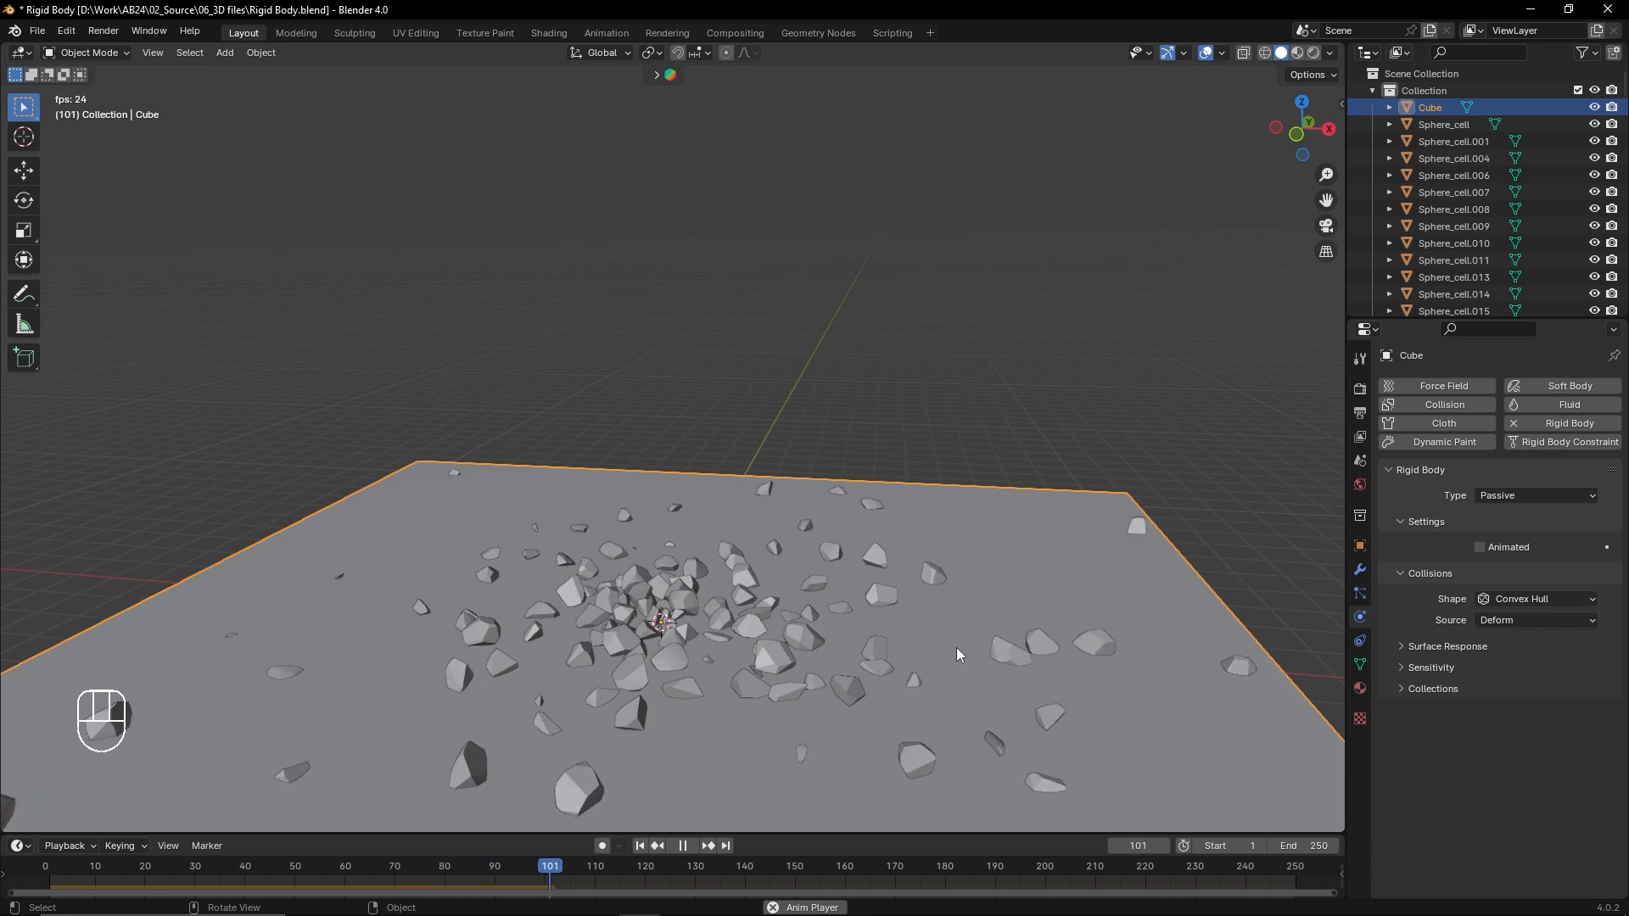
scroll(957, 648, down, 5)
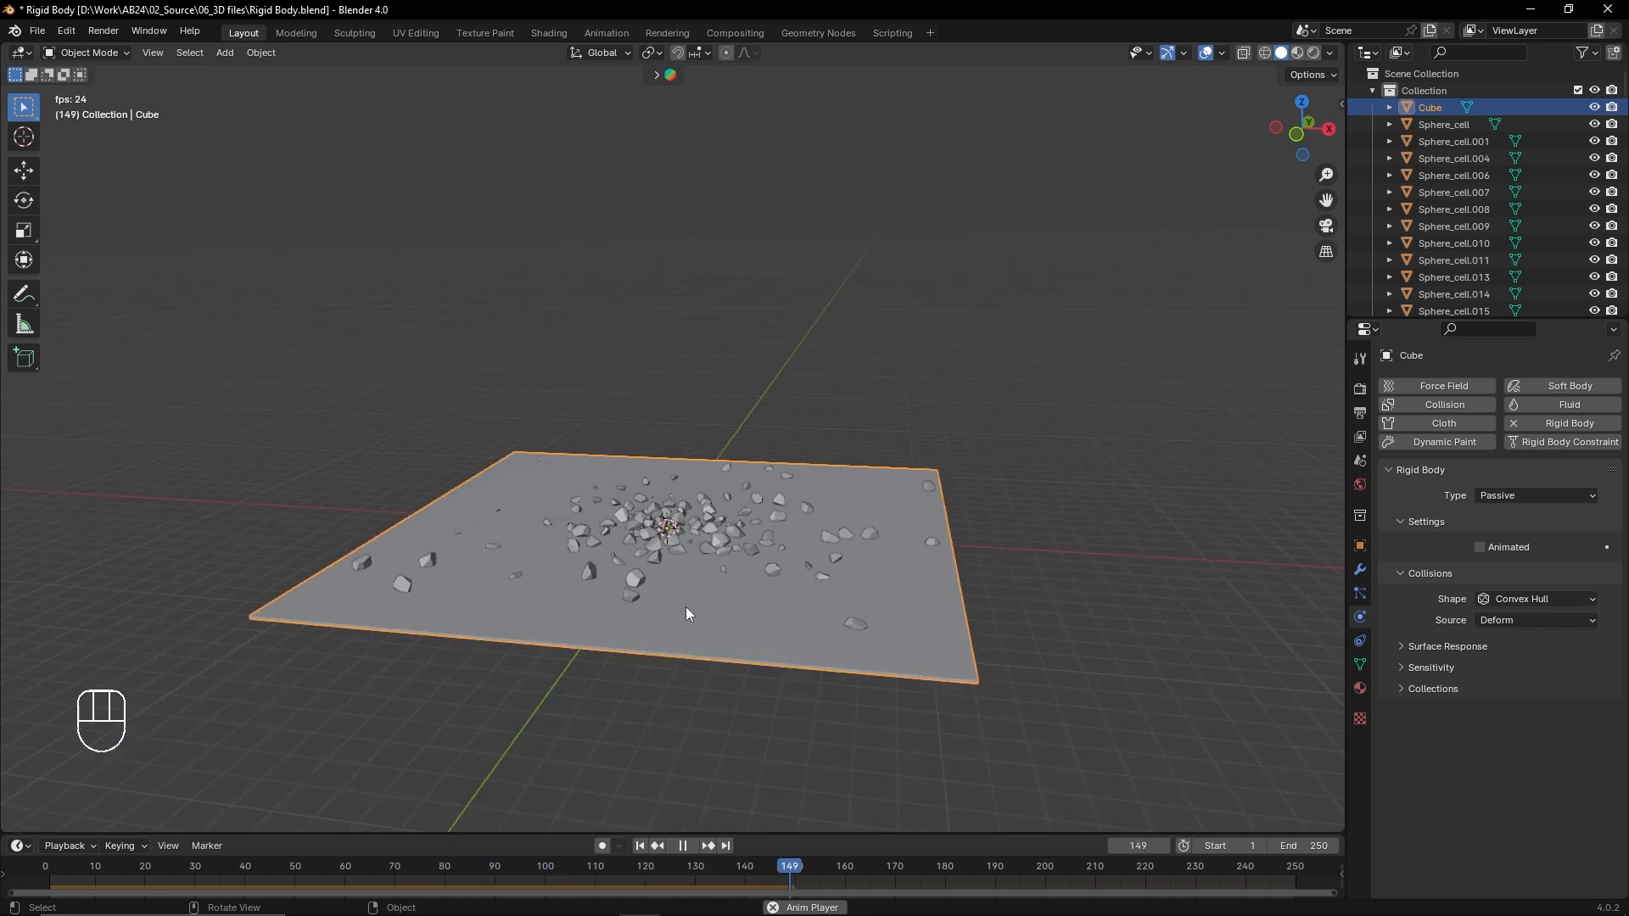
click(676, 847)
click(639, 845)
click(689, 847)
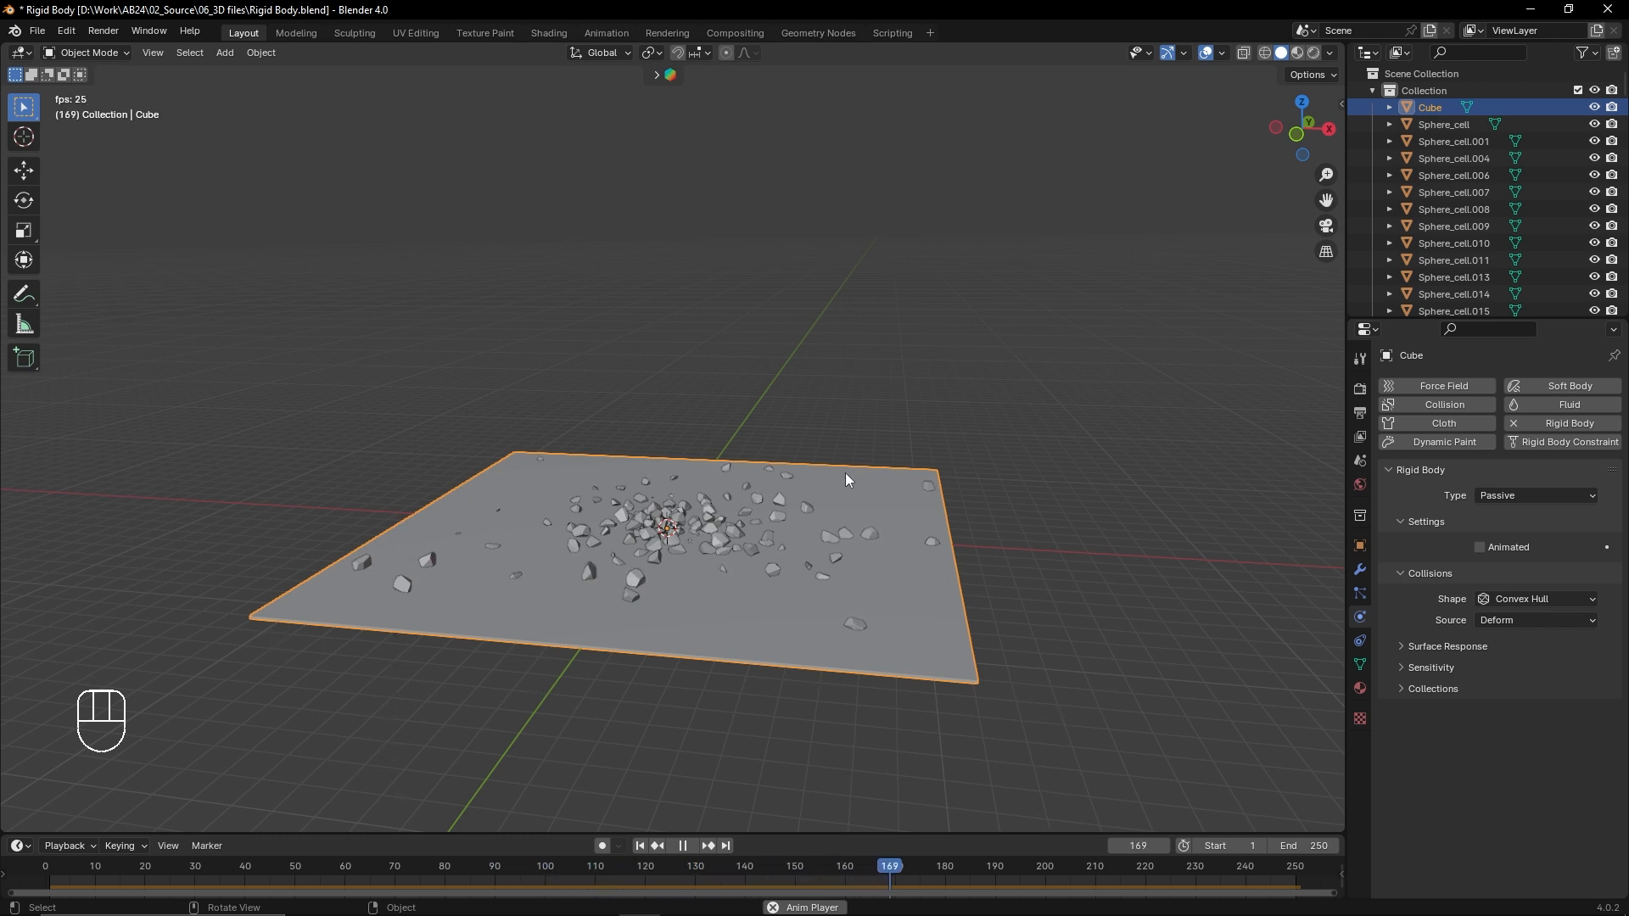
click(683, 846)
click(641, 846)
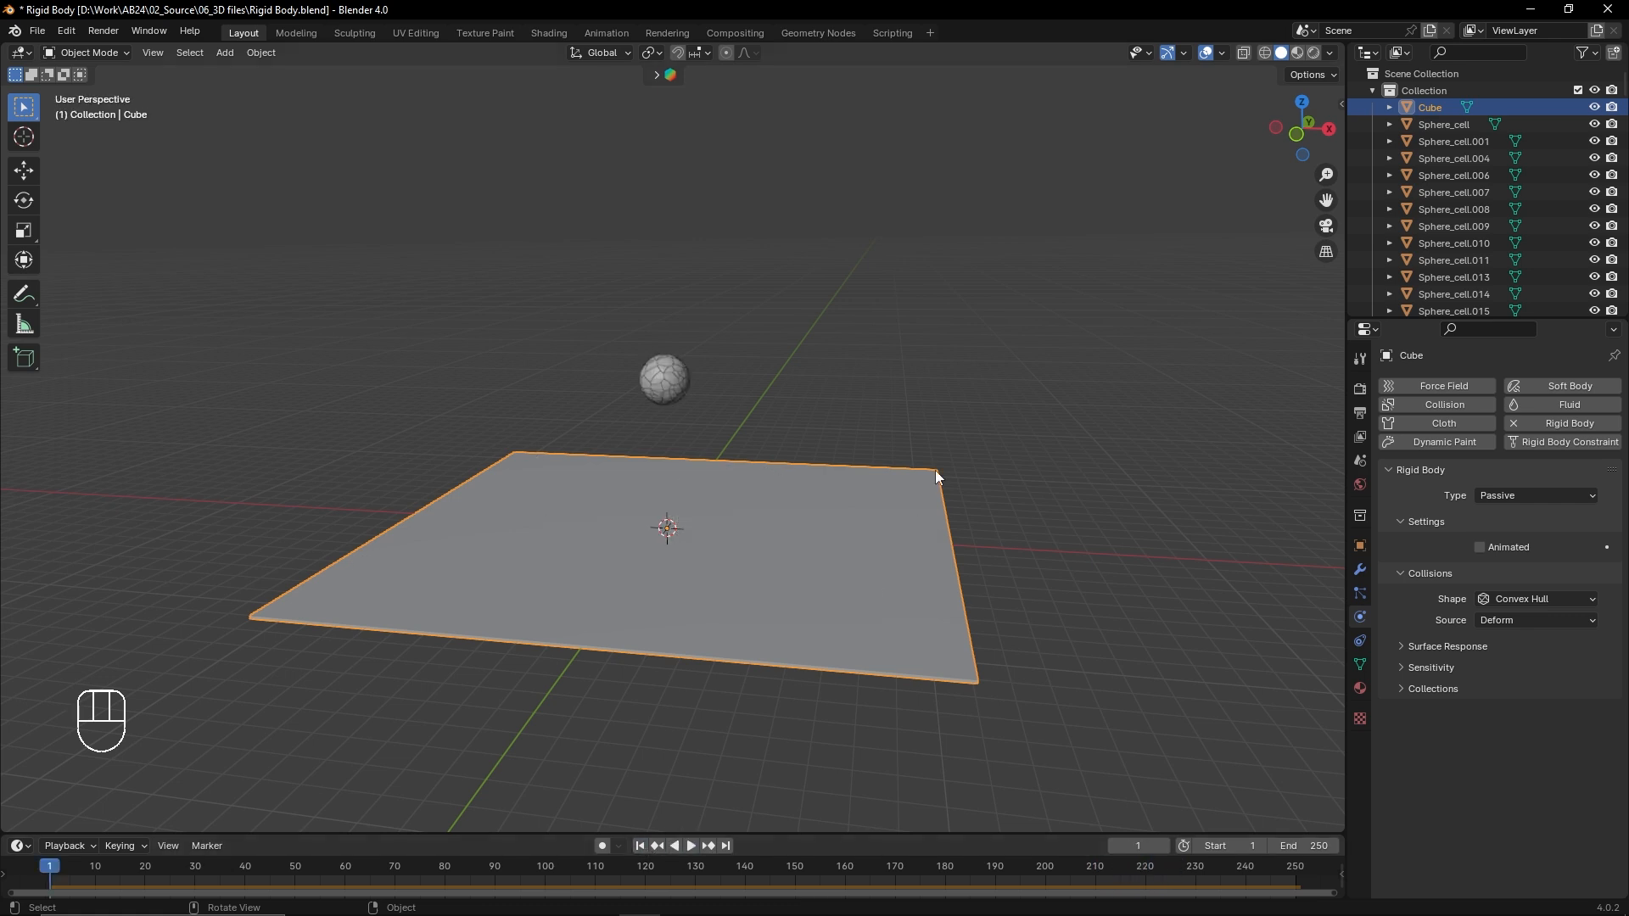
Step: Add a plane mesh at the slab's centre and scale it up to several times the sphere's width
scroll(787, 415, up, 4)
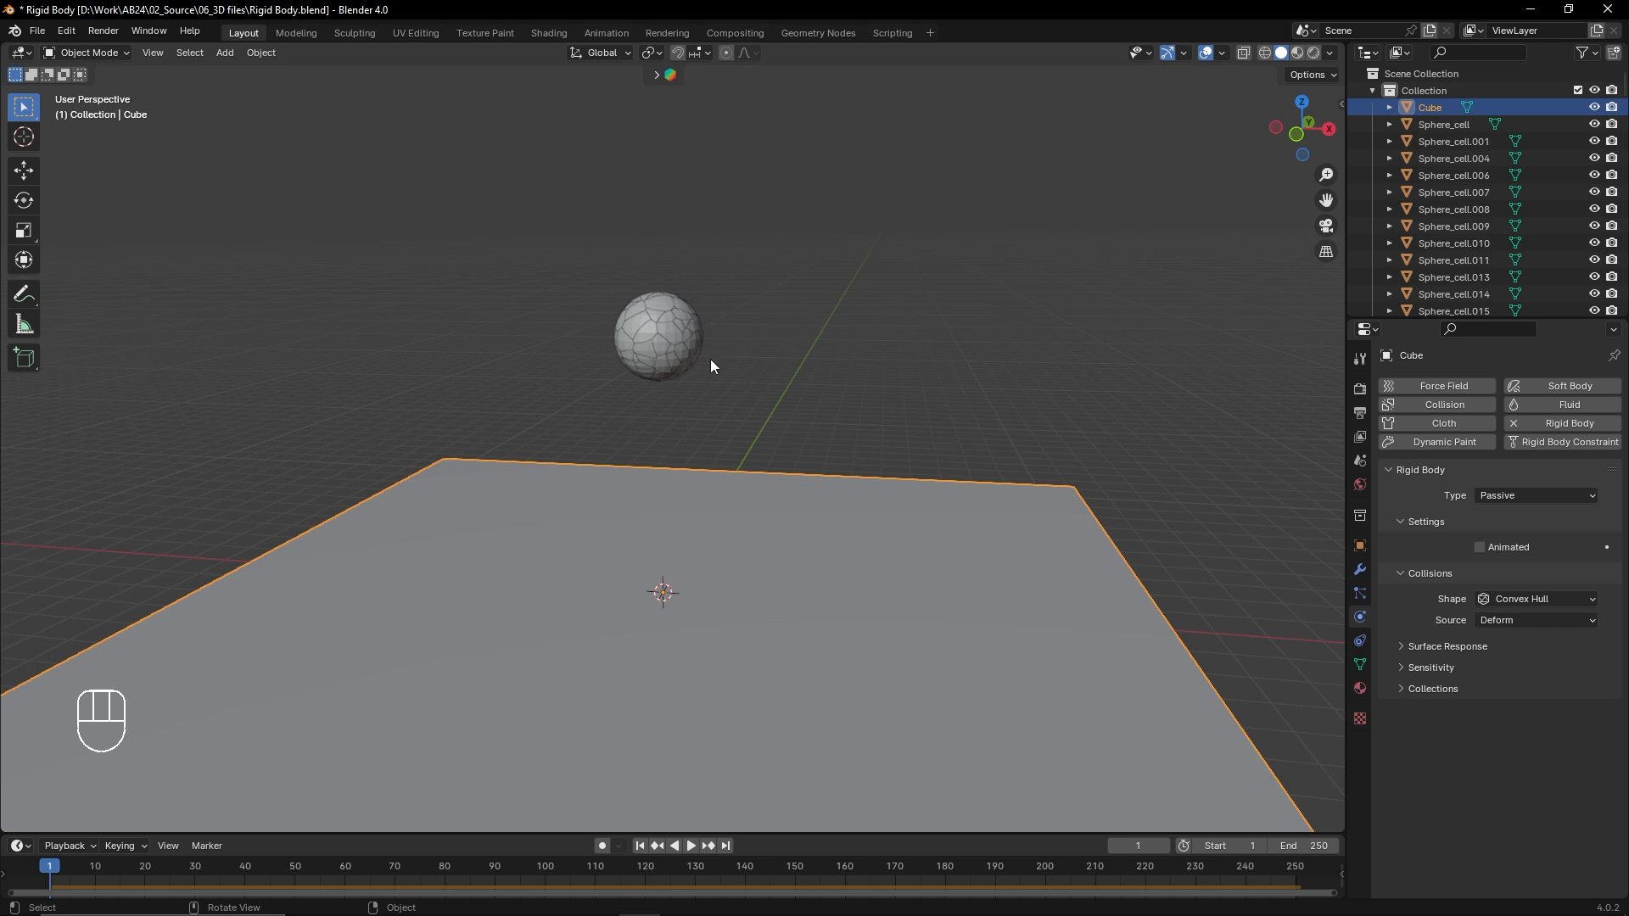
shift+middle_drag(775, 418, 792, 356)
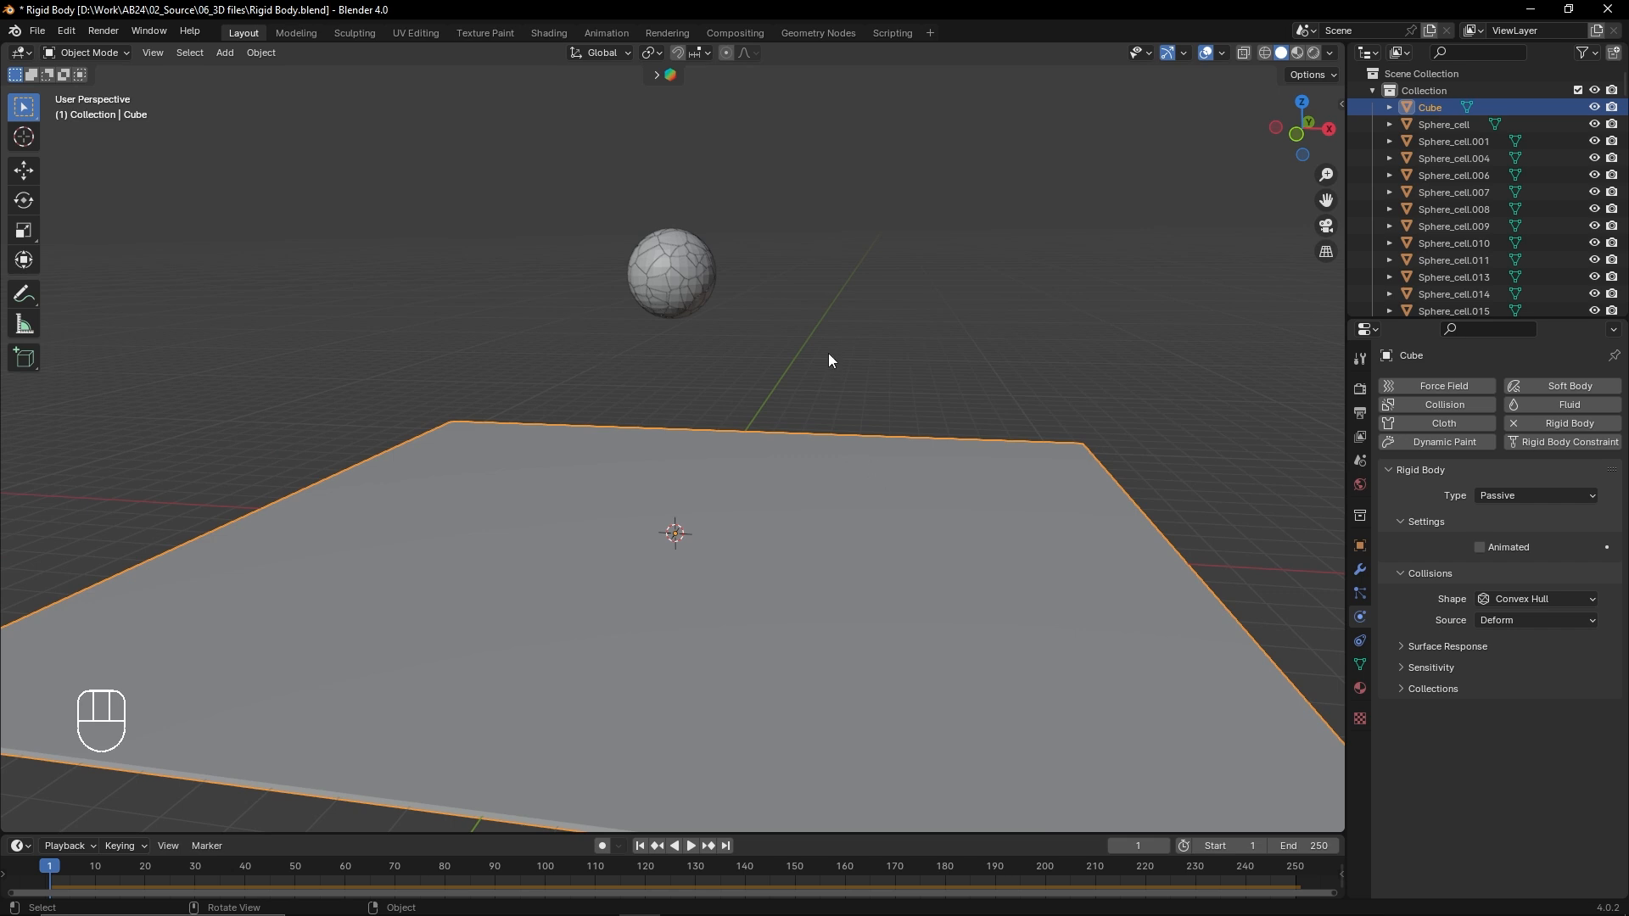
key(shift+a)
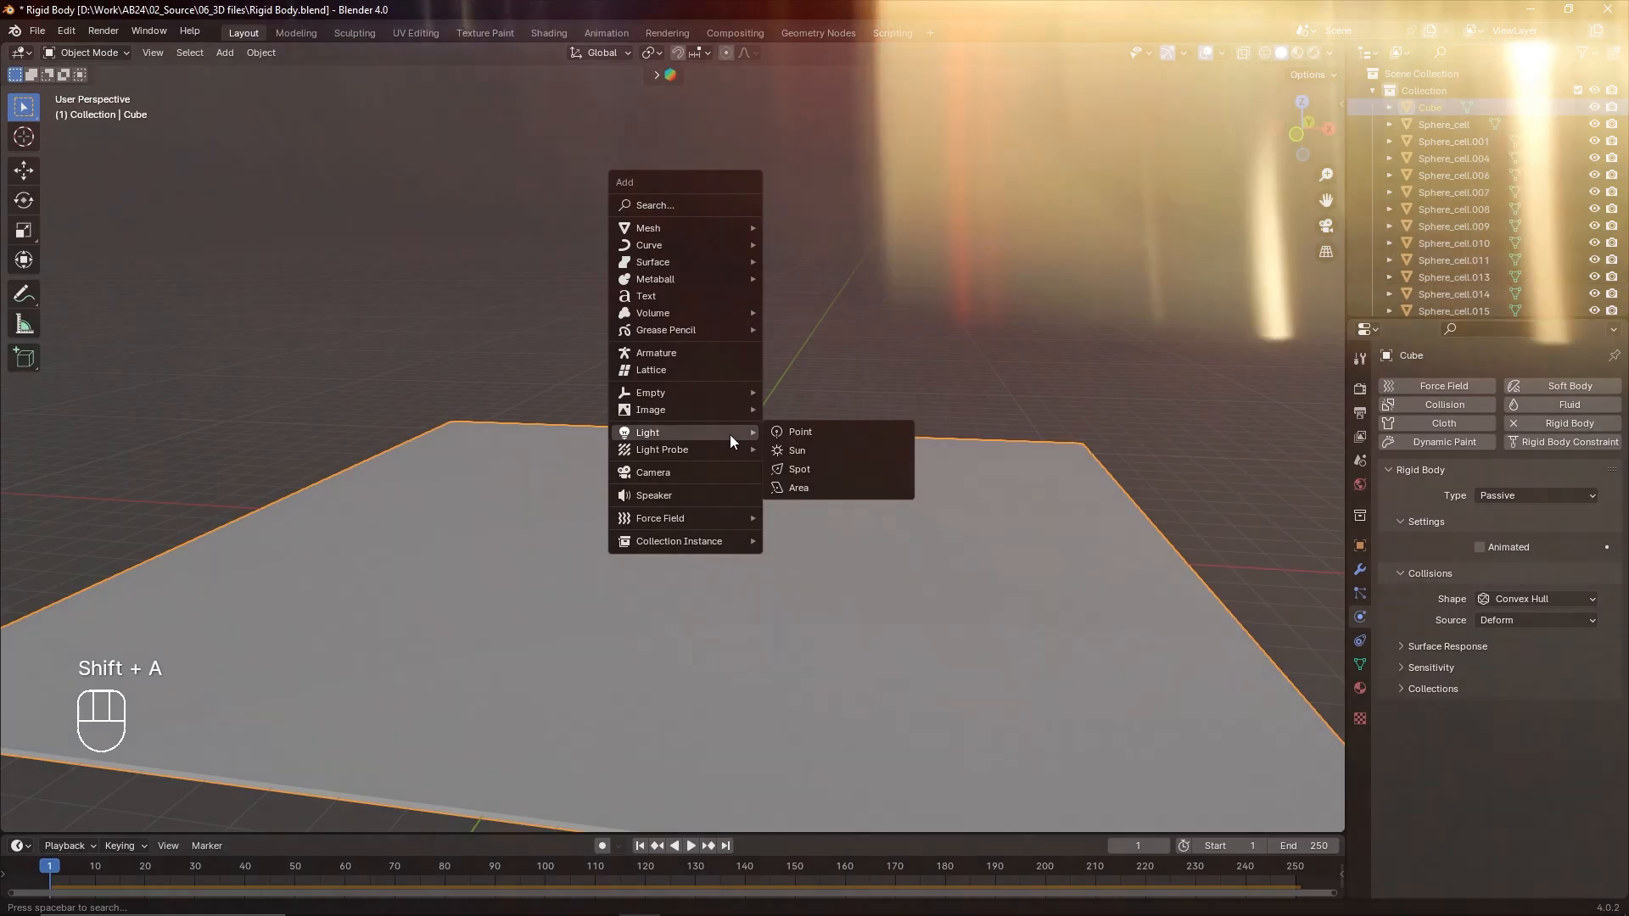
mouse_move(745, 227)
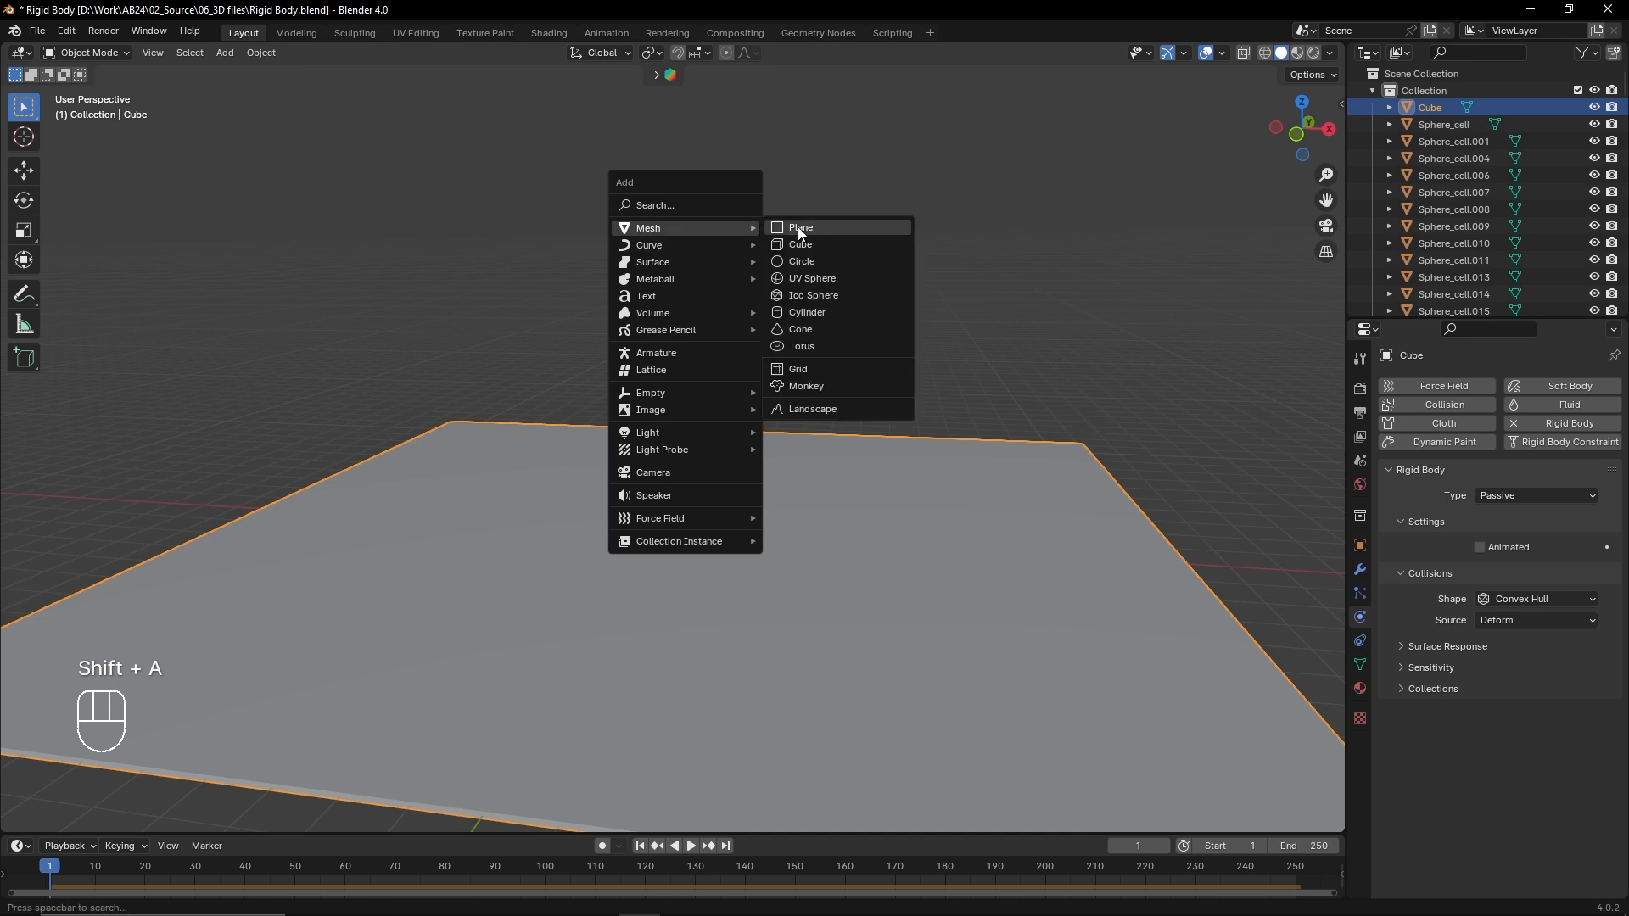
click(797, 224)
middle_drag(709, 448, 678, 536)
key(s)
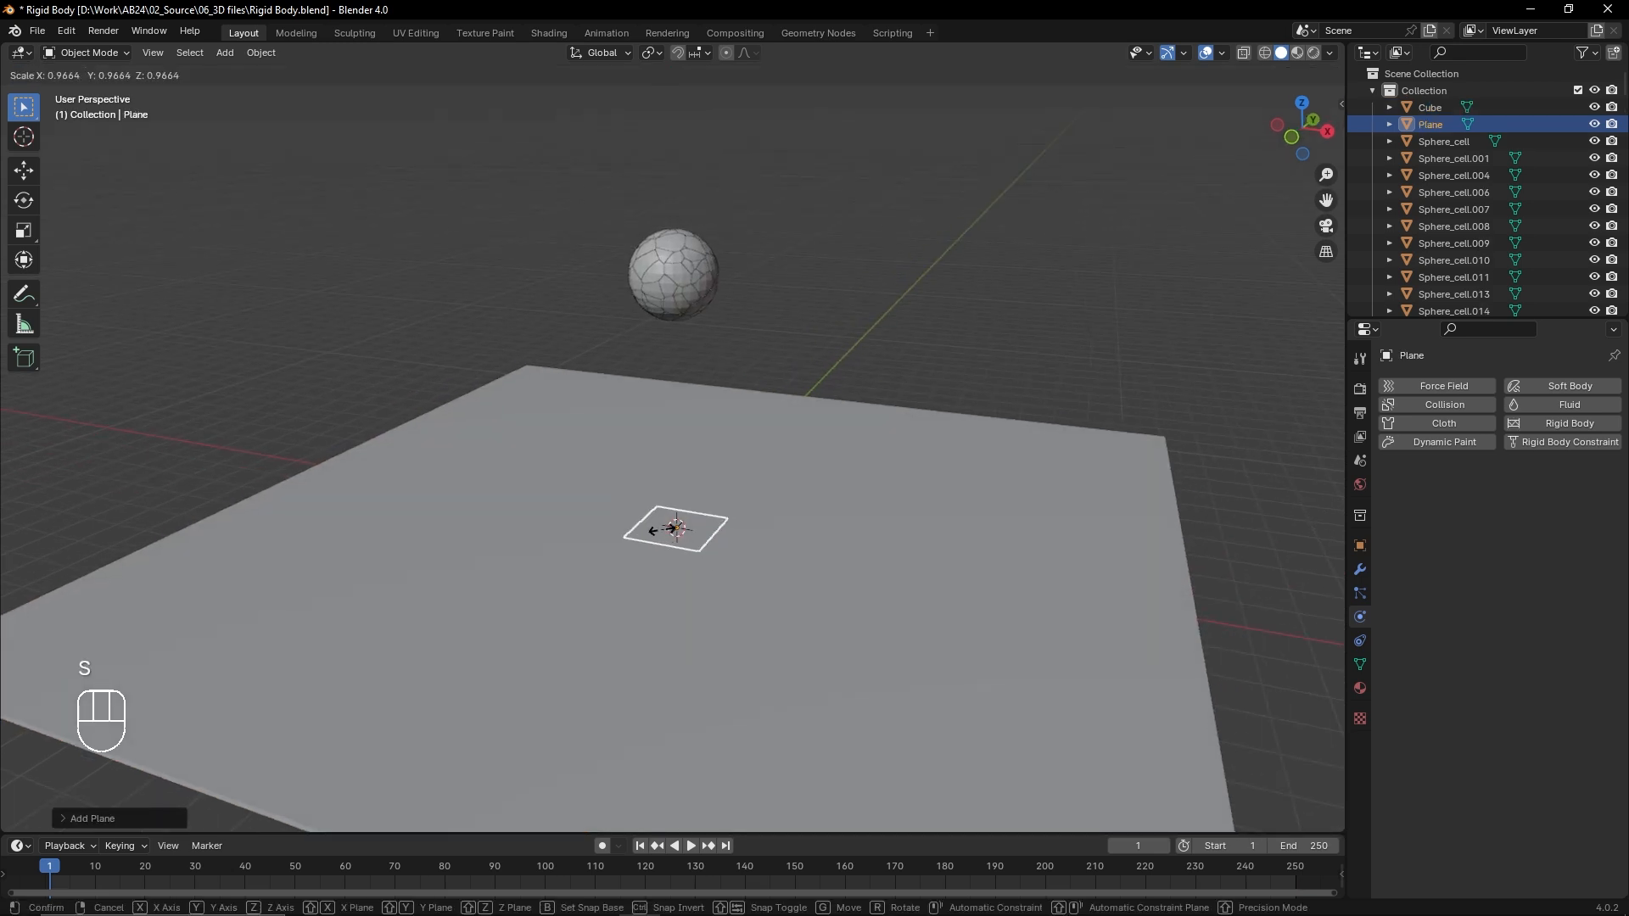
click(708, 488)
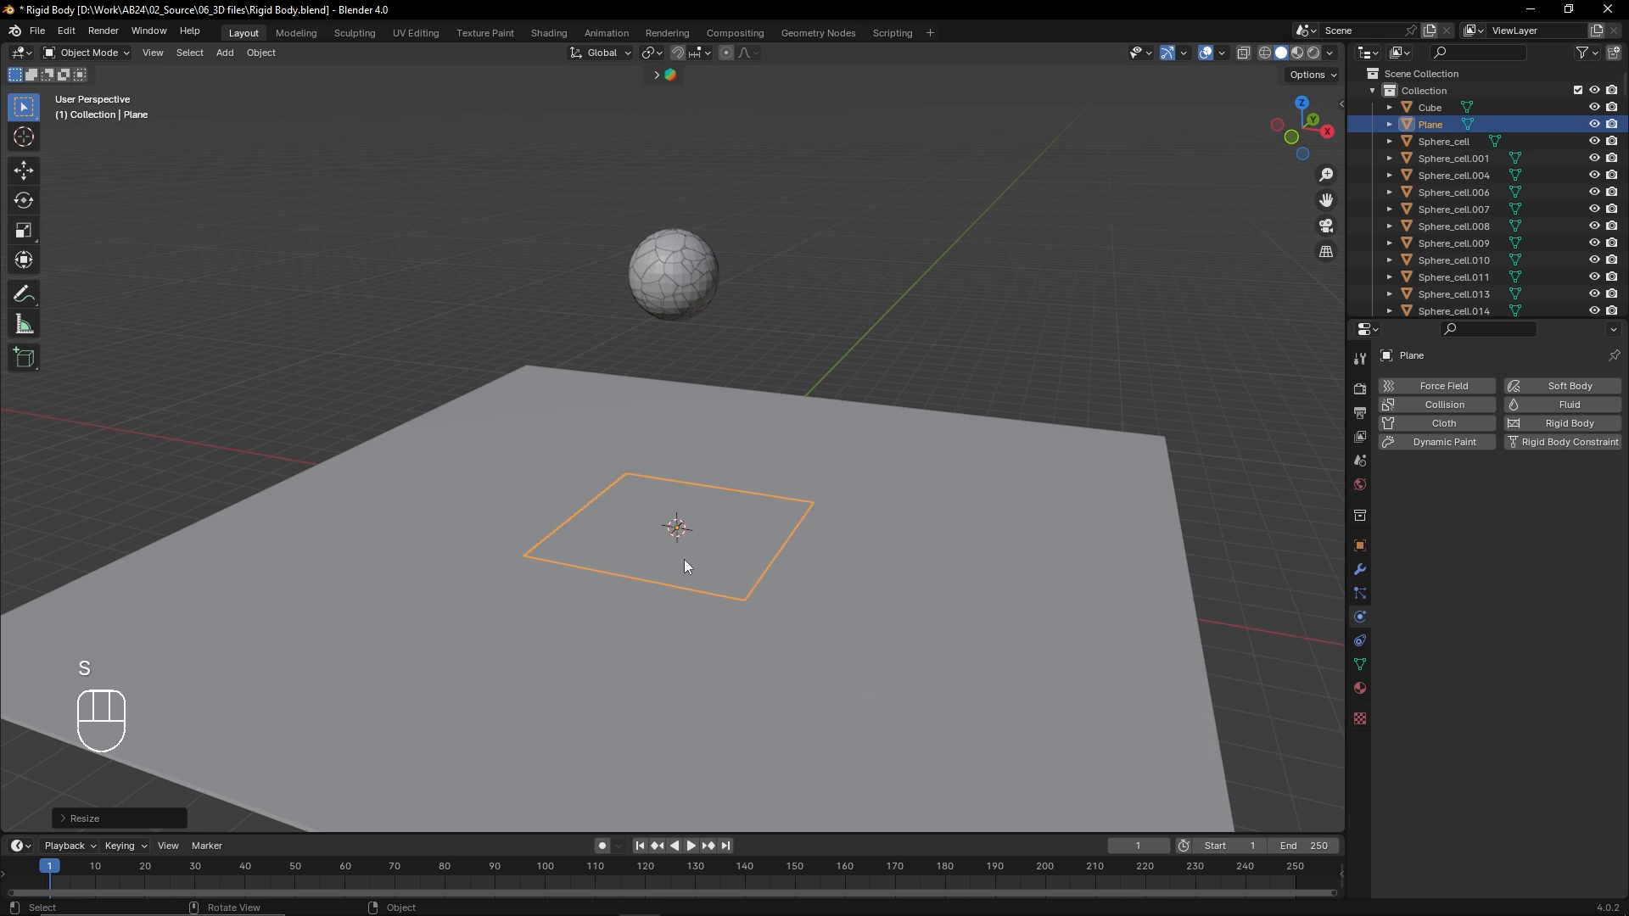
Step: Raise the plane along Z to just below the sphere and tilt it about the Y axis into a ramp
key(g)
key(z)
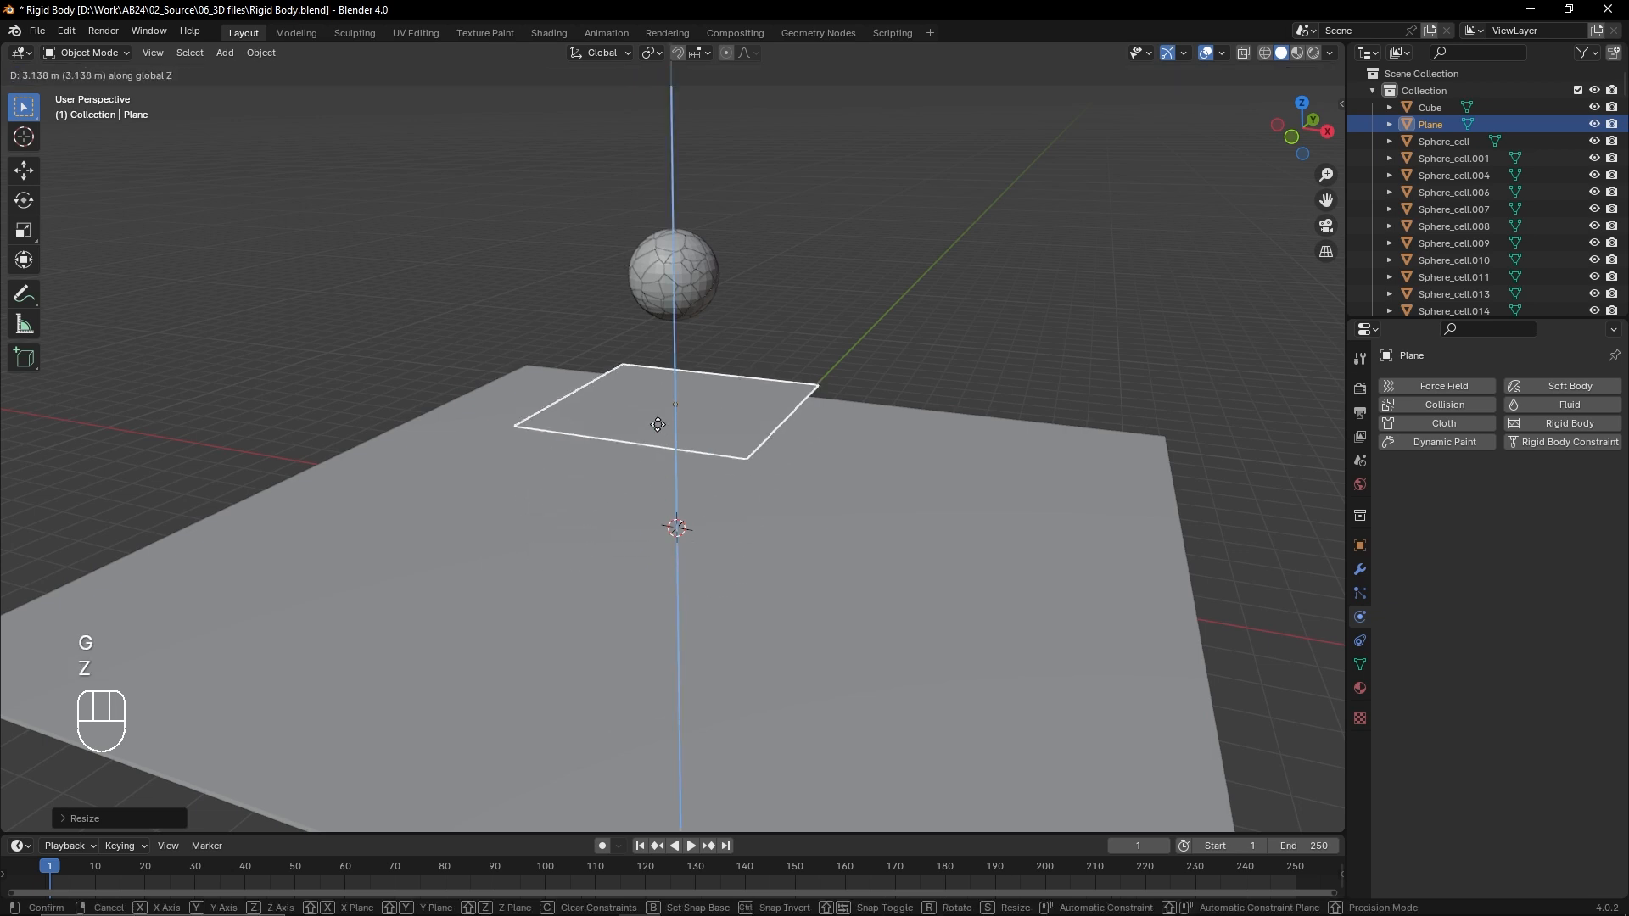
click(660, 390)
key(r)
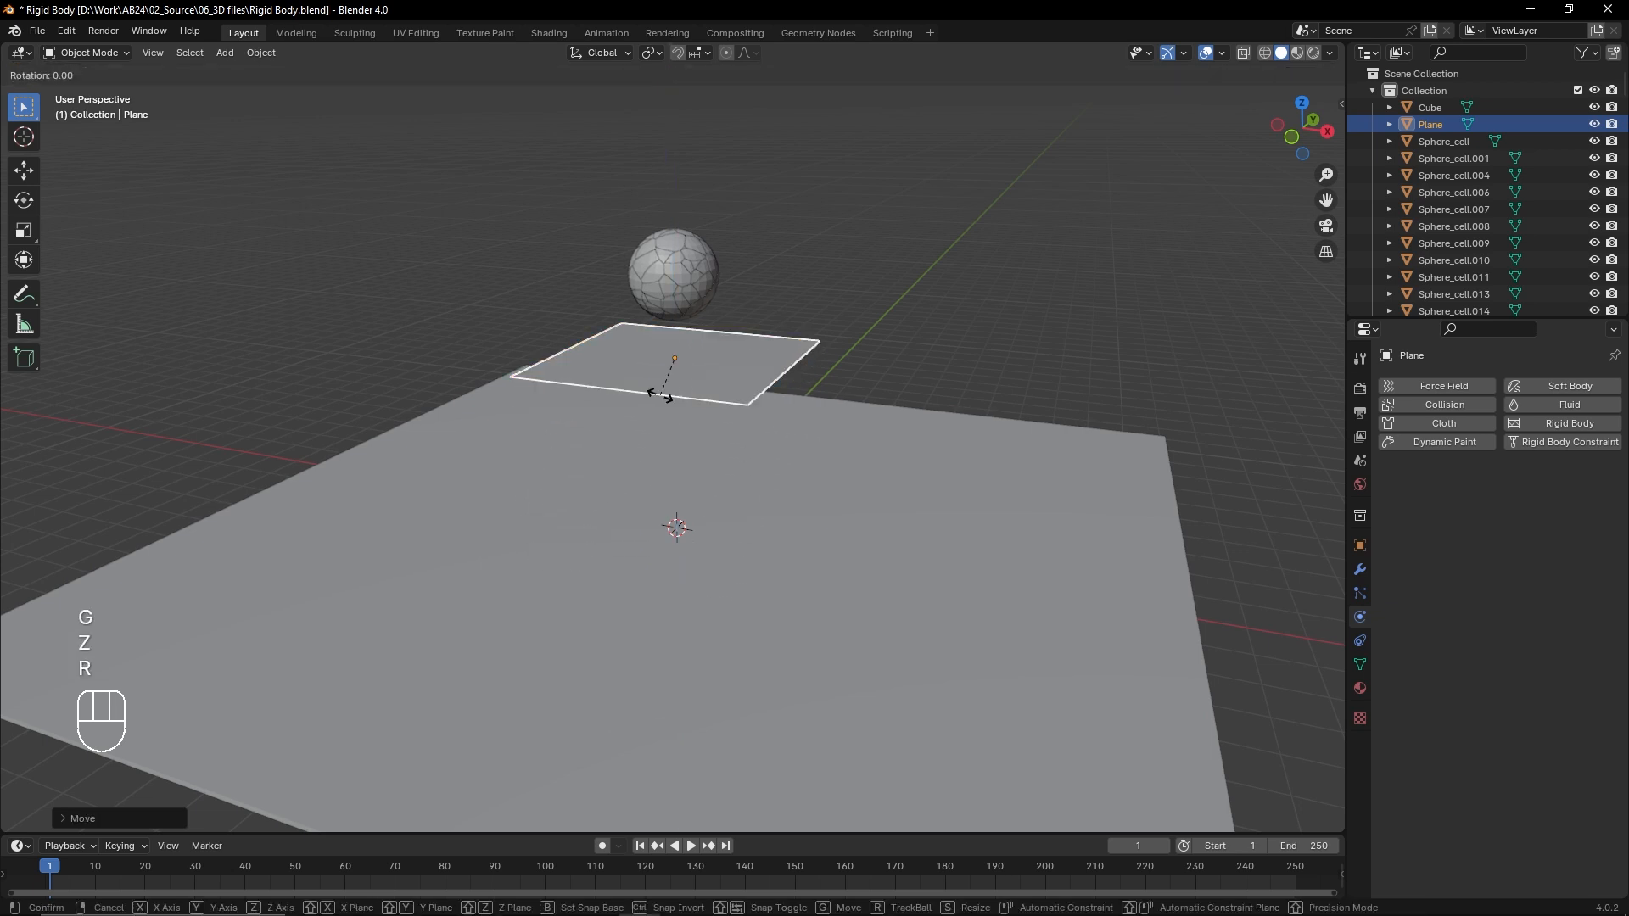
key(y)
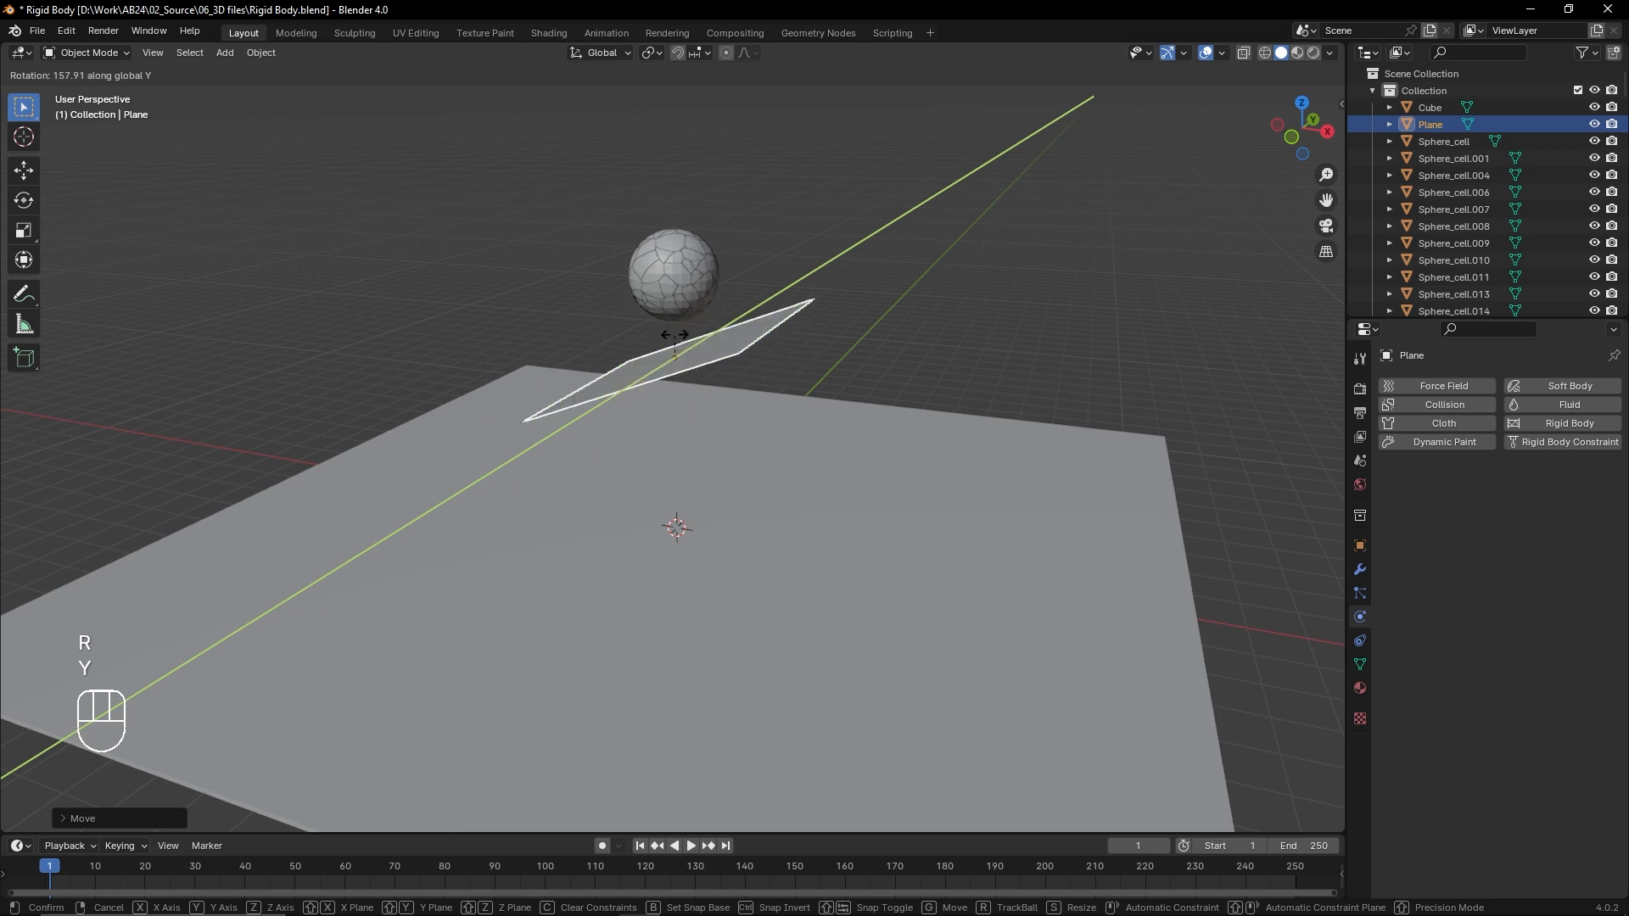
click(652, 386)
Step: Shift the tilted plane along X so its lower half sits under the sphere
key(g)
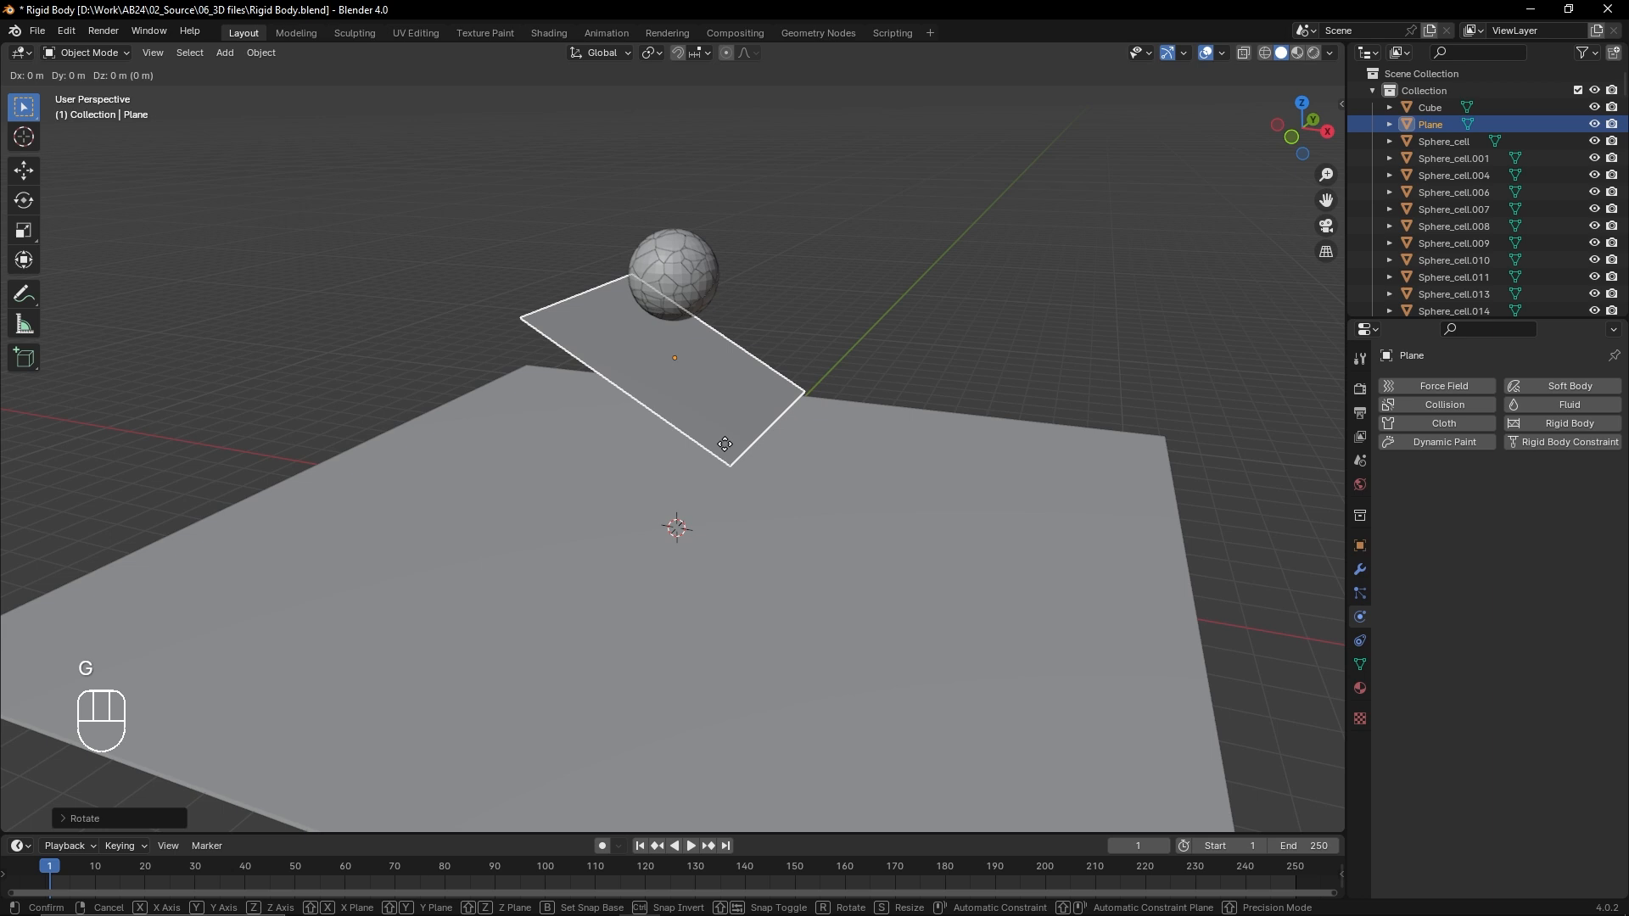
key(x)
click(669, 439)
middle_drag(669, 439, 766, 400)
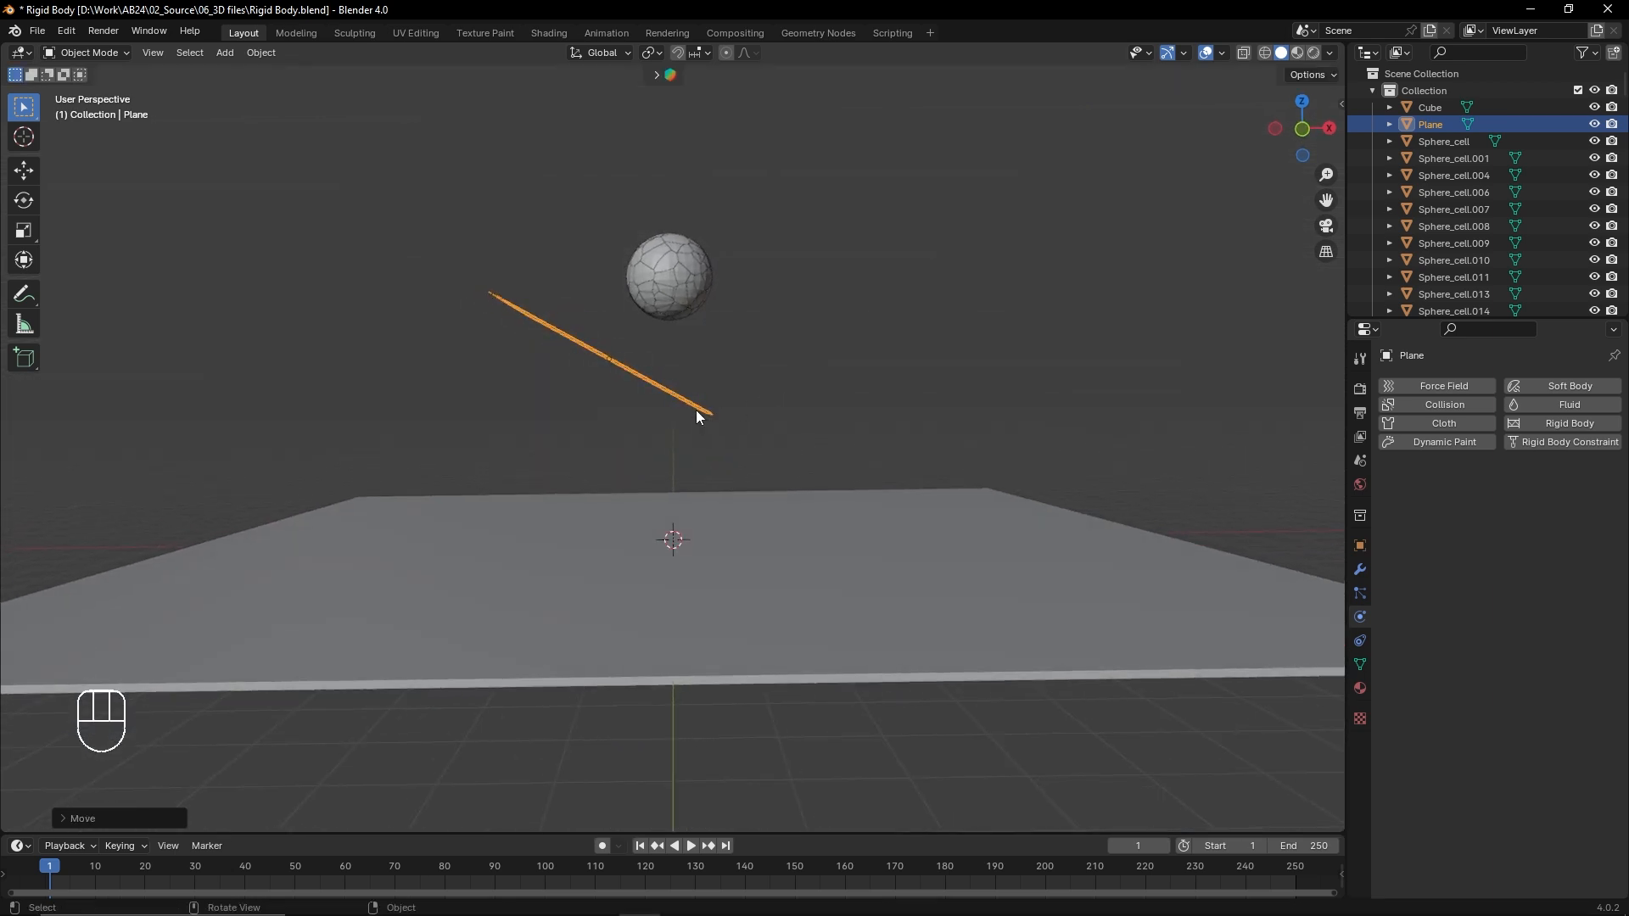
key(g)
key(x)
click(742, 437)
middle_drag(753, 455, 805, 501)
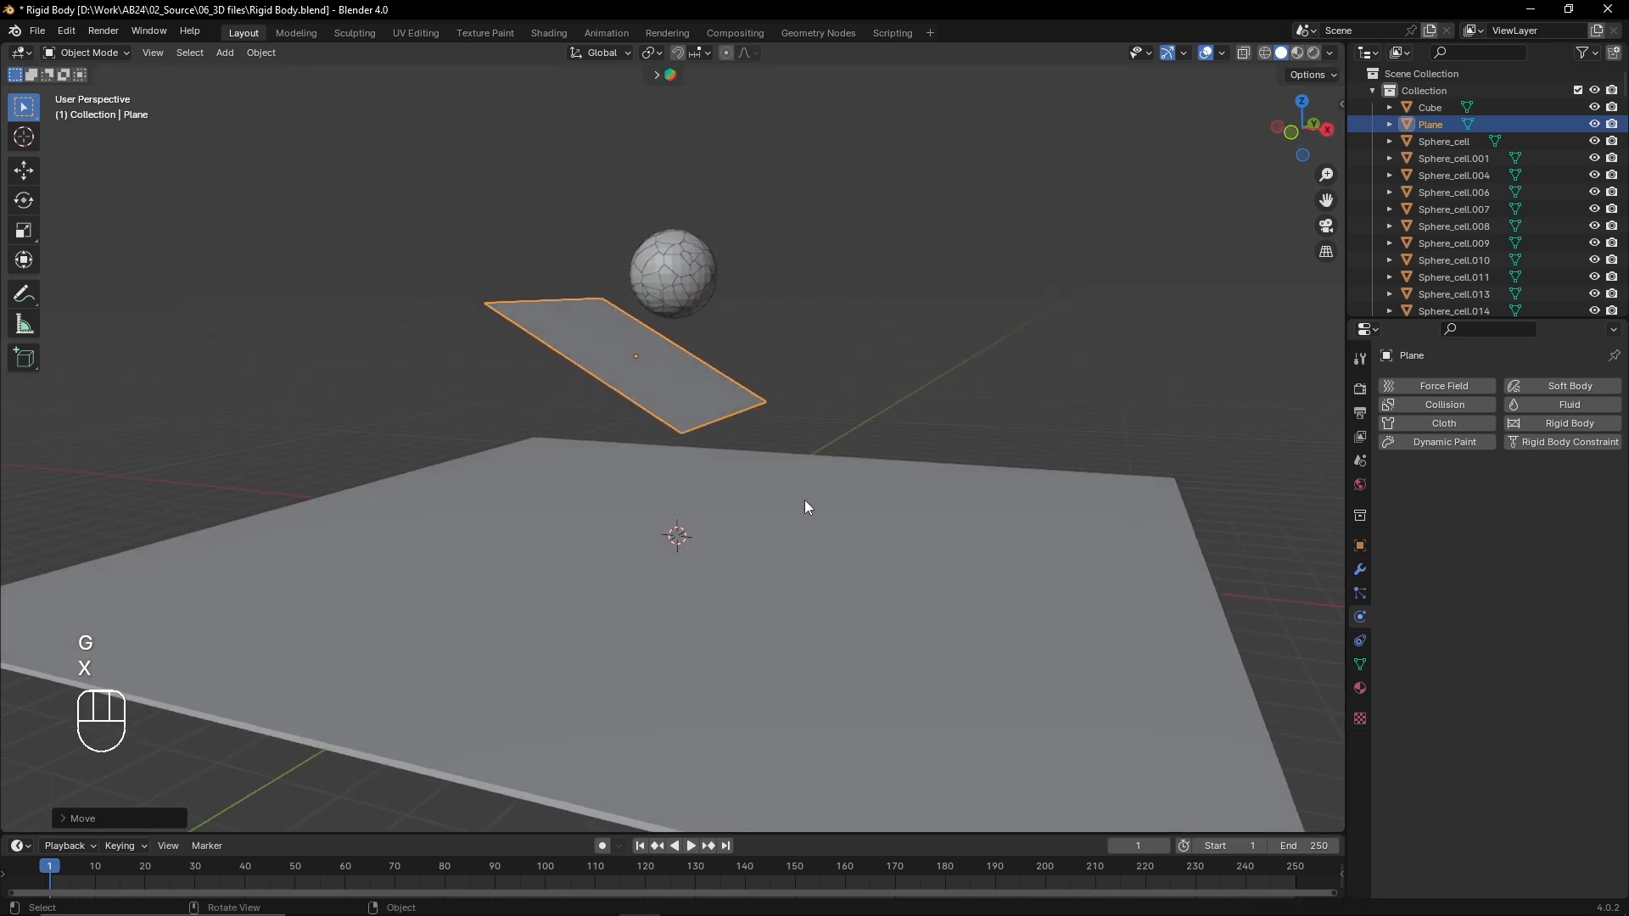
Step: Play the simulation to see how the fragments interact with the plane without physics, then return to frame 1
click(639, 845)
click(691, 846)
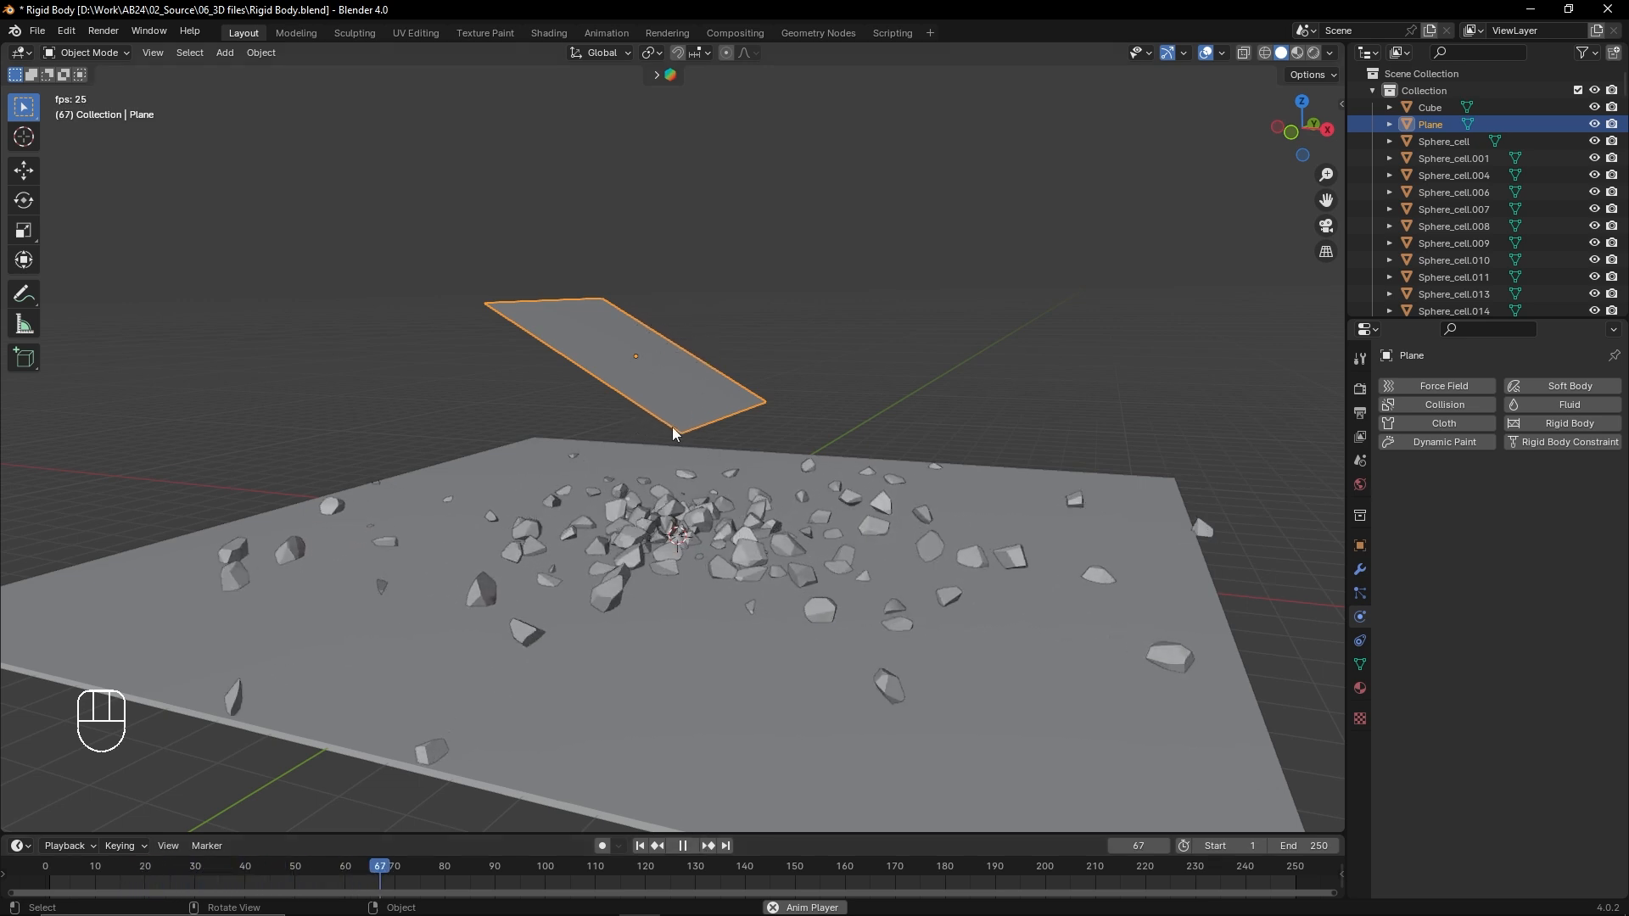
click(683, 846)
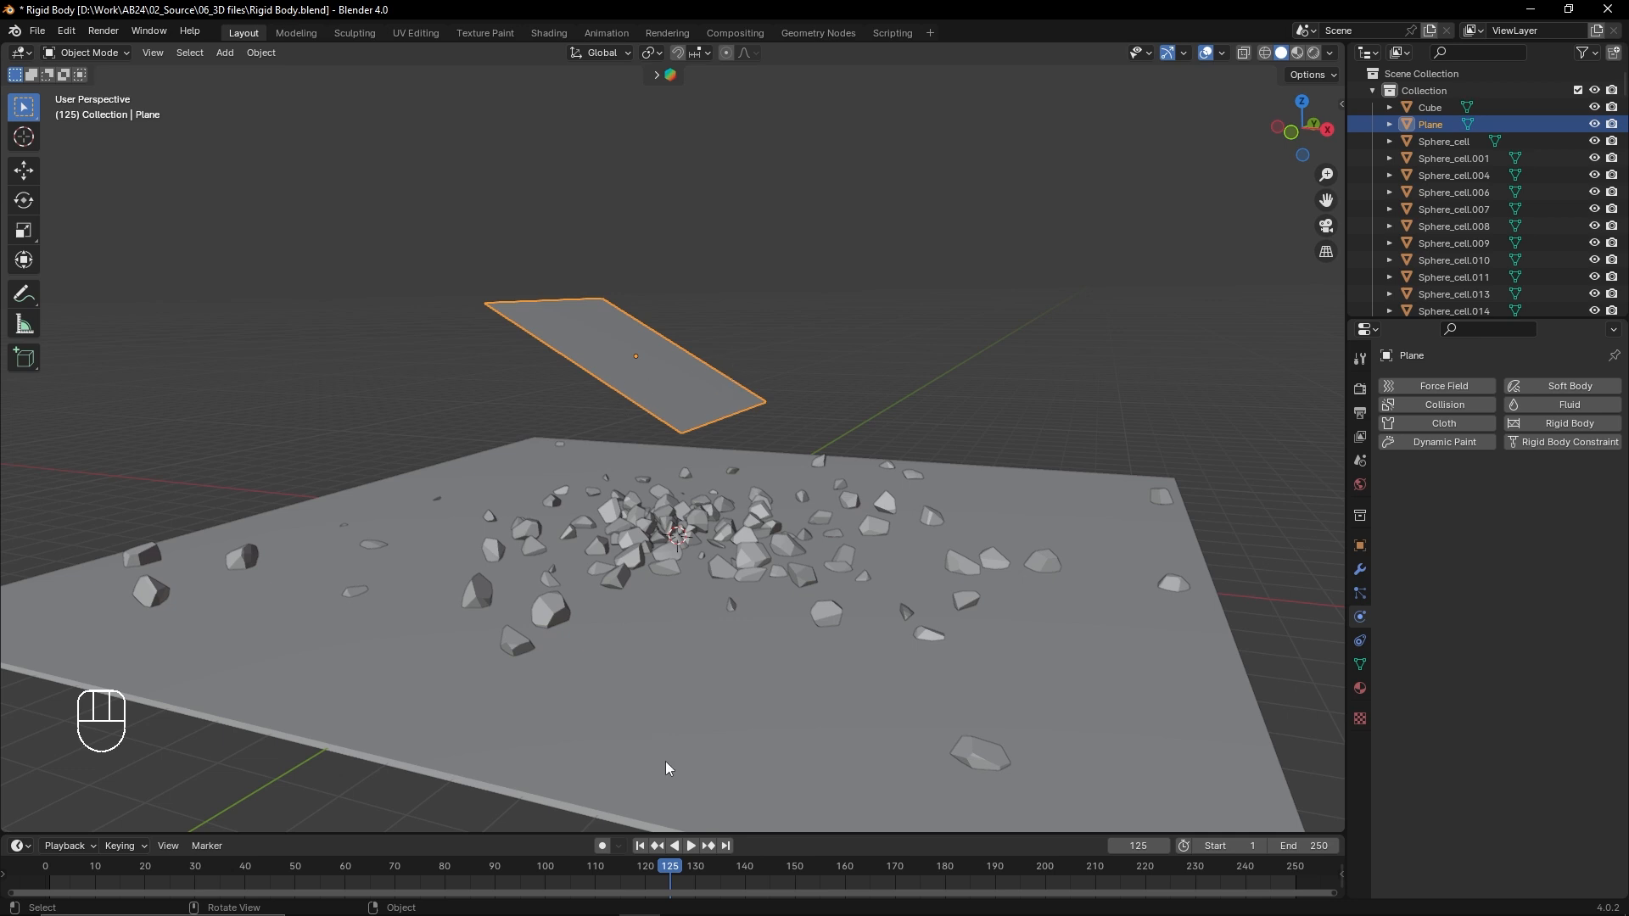
click(640, 846)
Step: Add Rigid Body physics to the tilted plane, keeping its type as Active
click(663, 704)
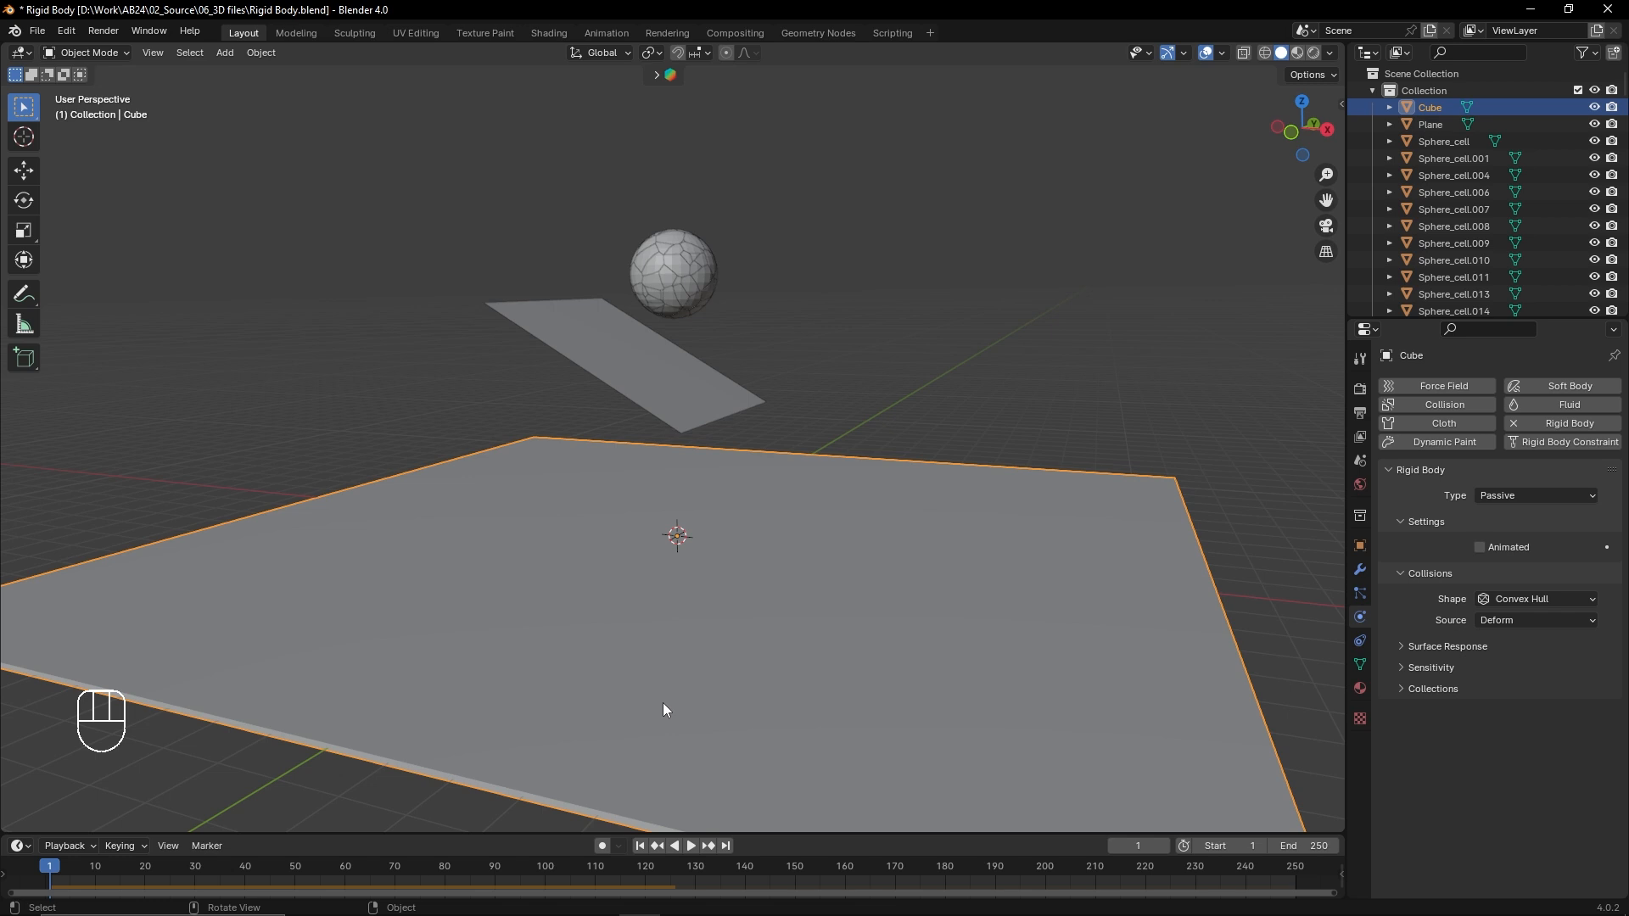
click(654, 402)
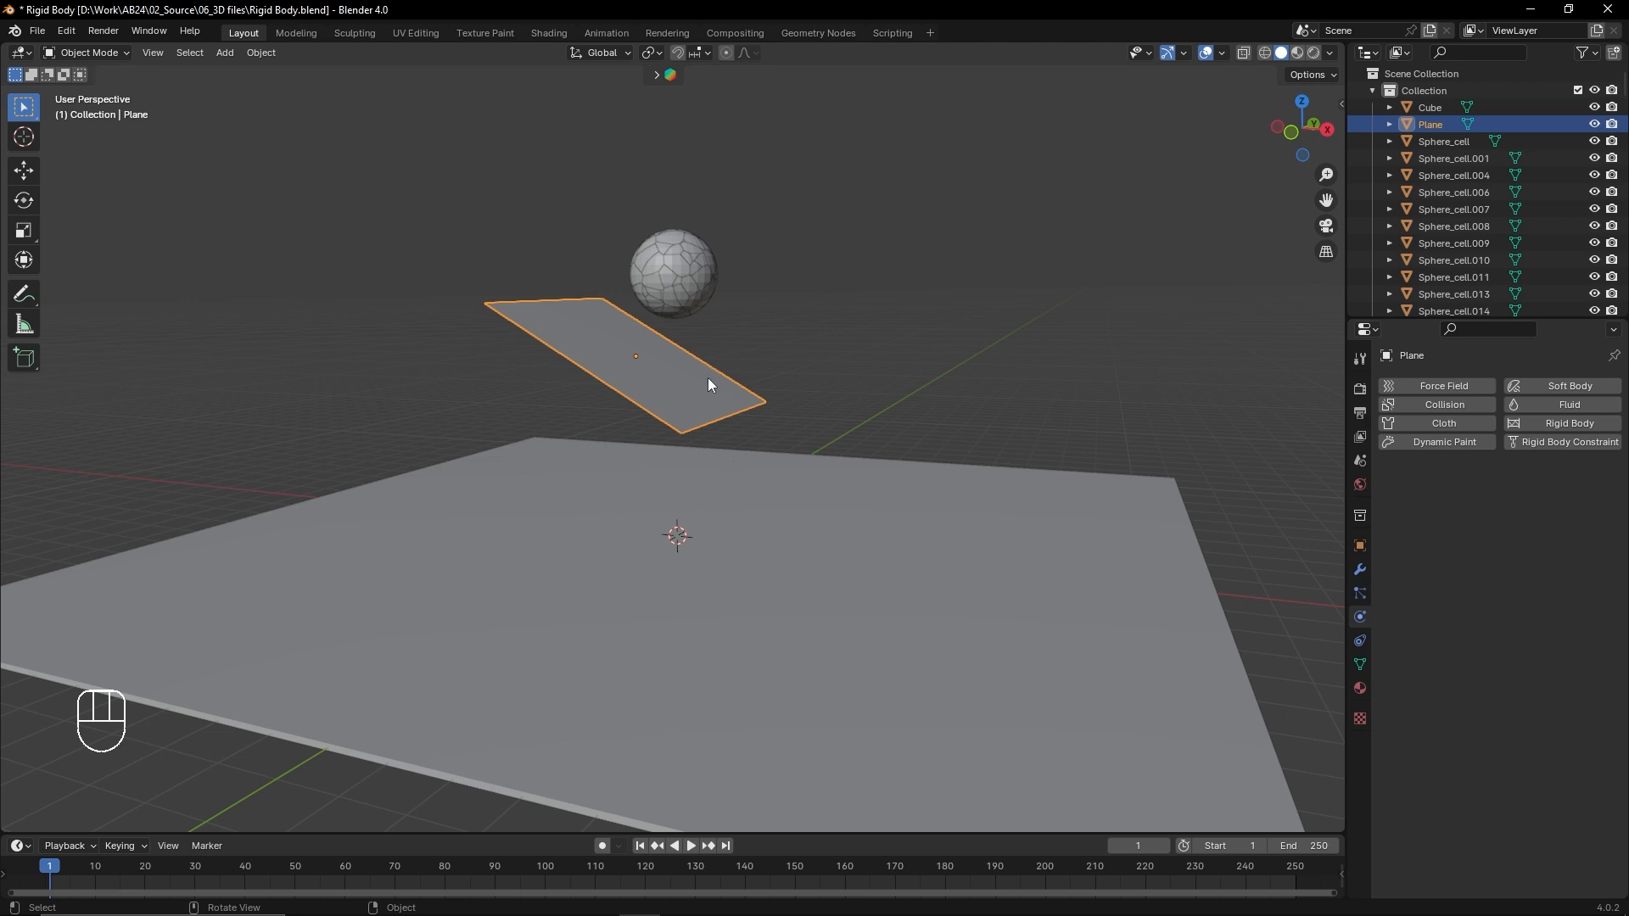
click(1550, 420)
click(1507, 497)
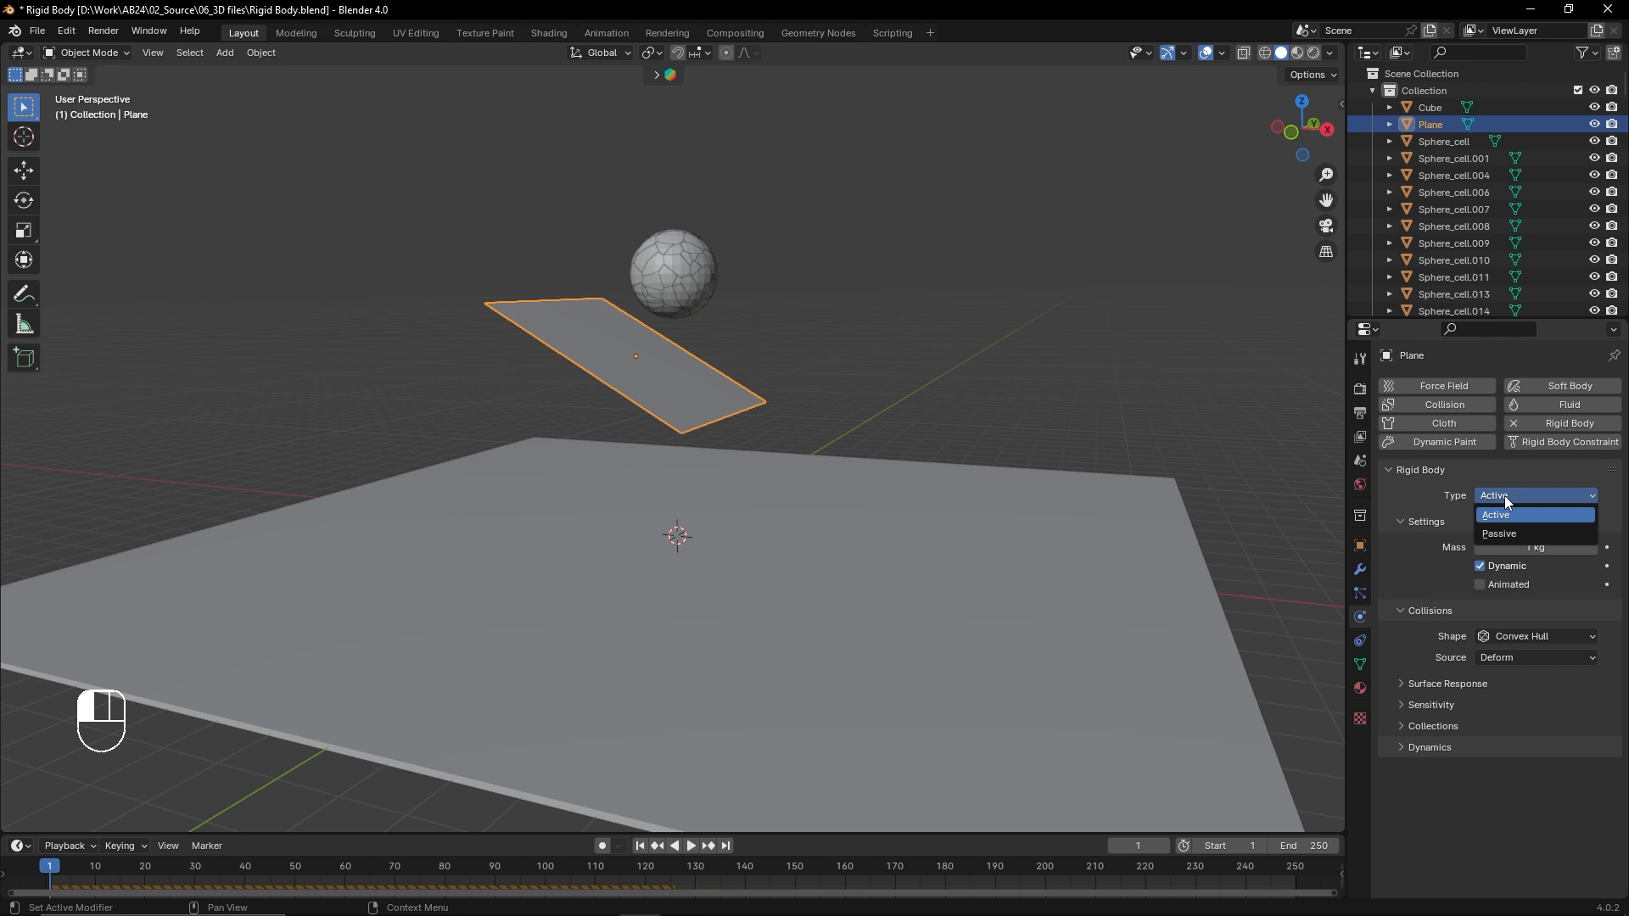
click(1420, 509)
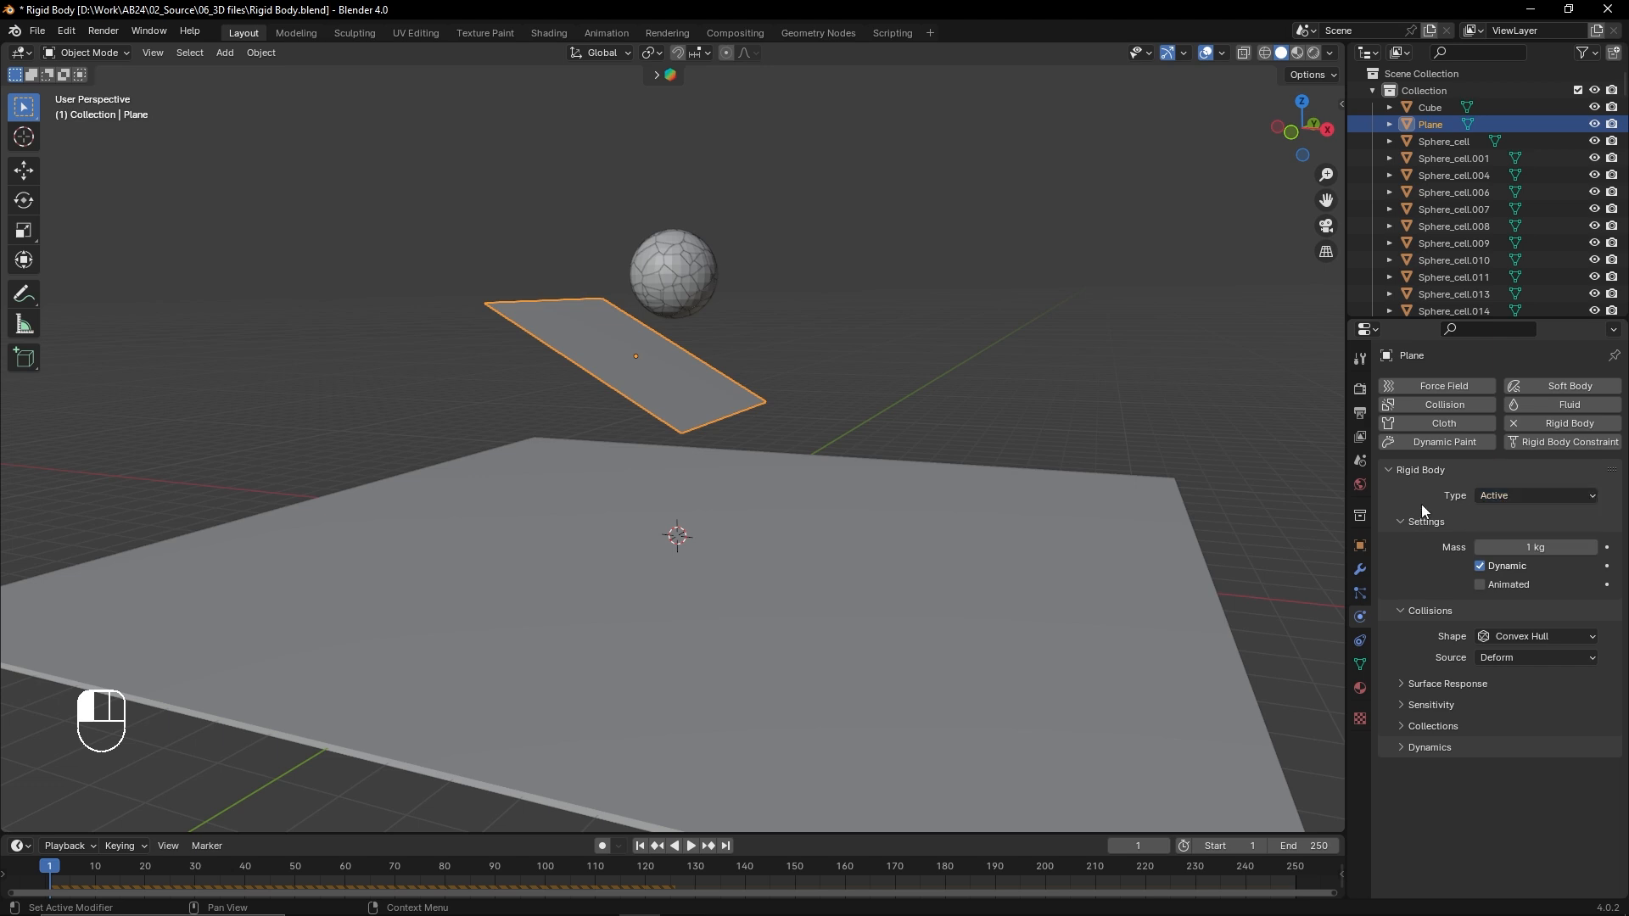
Step: Play the simulation with the plane as an active body, then return to frame 1 and clear the selection
click(691, 846)
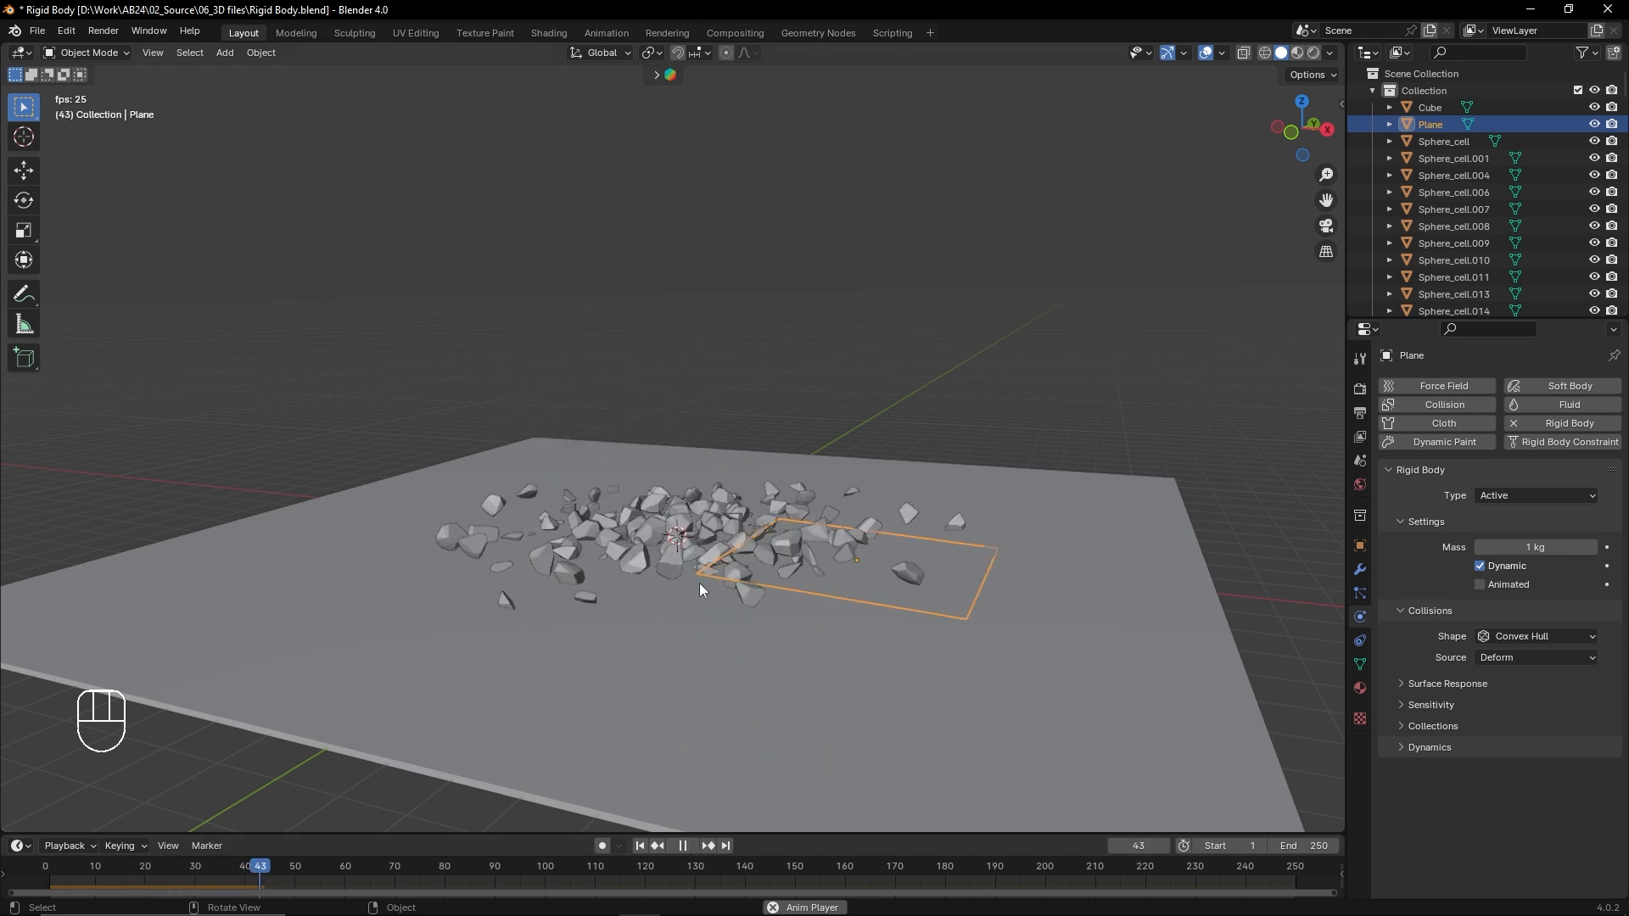
click(681, 845)
click(641, 846)
click(772, 375)
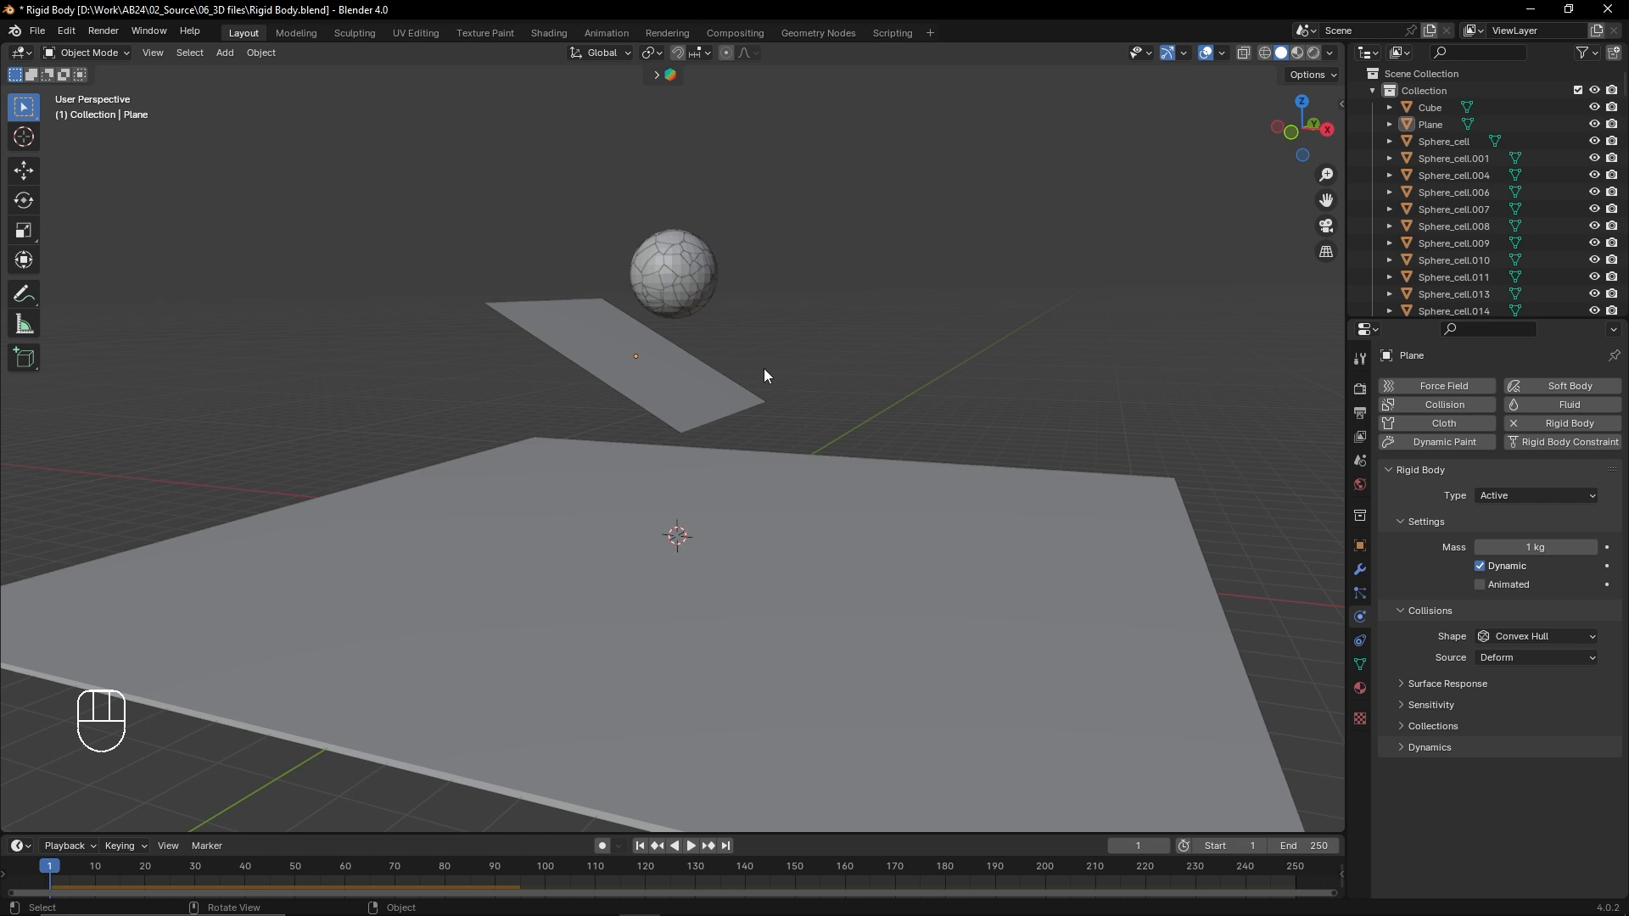
Step: Select the tilted plane and set its rigid body type to Passive
click(696, 379)
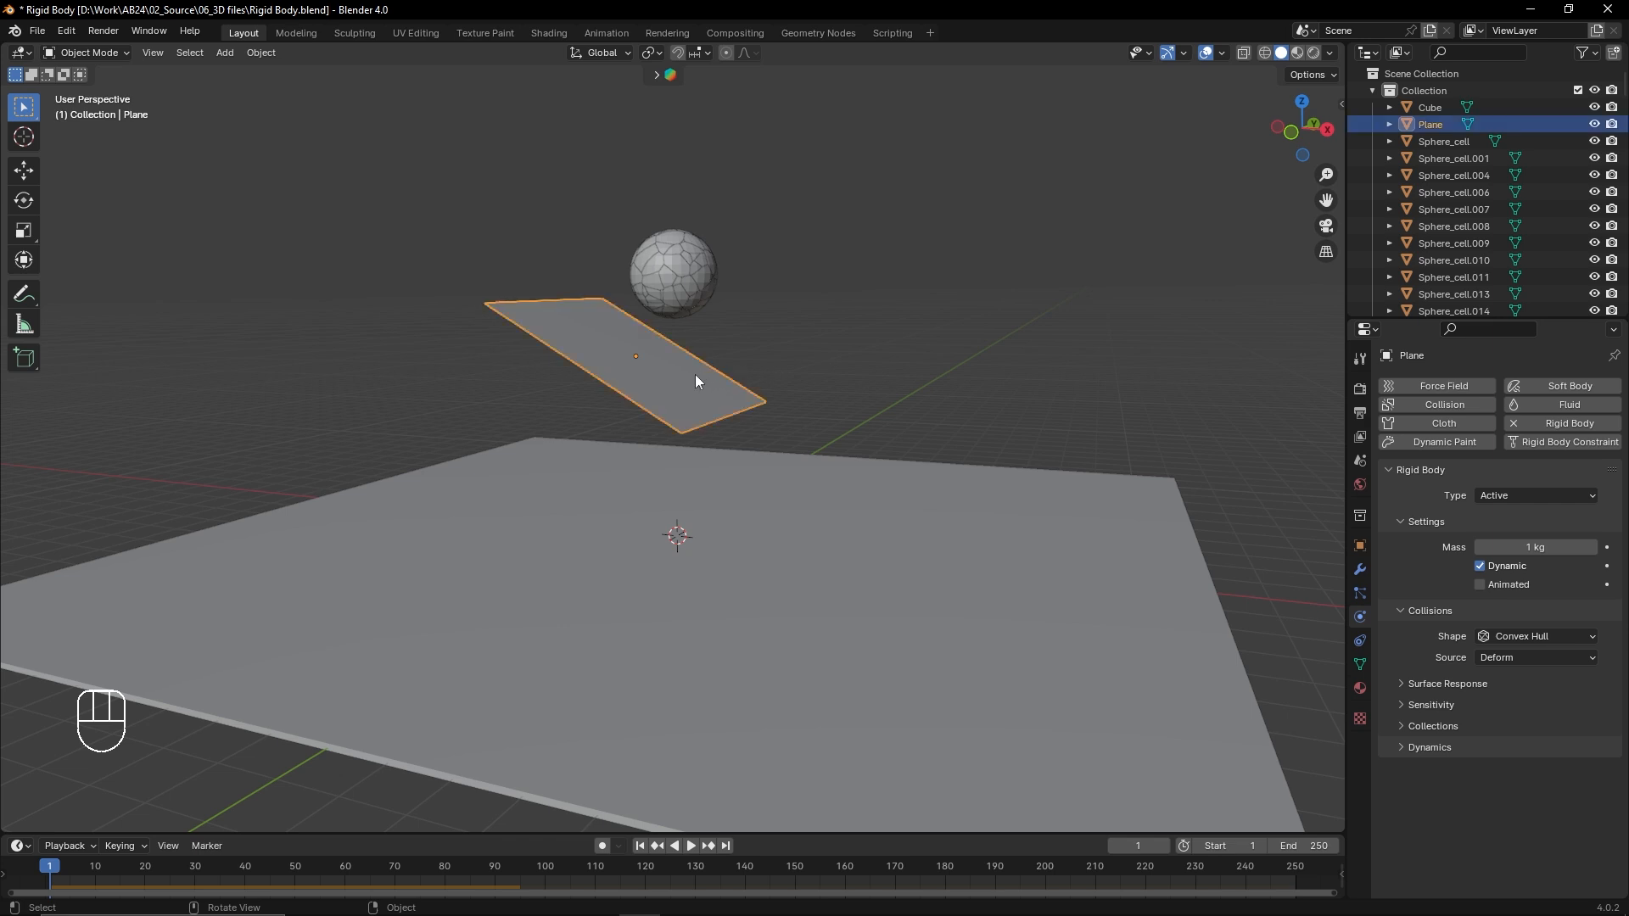
click(1502, 492)
click(1499, 531)
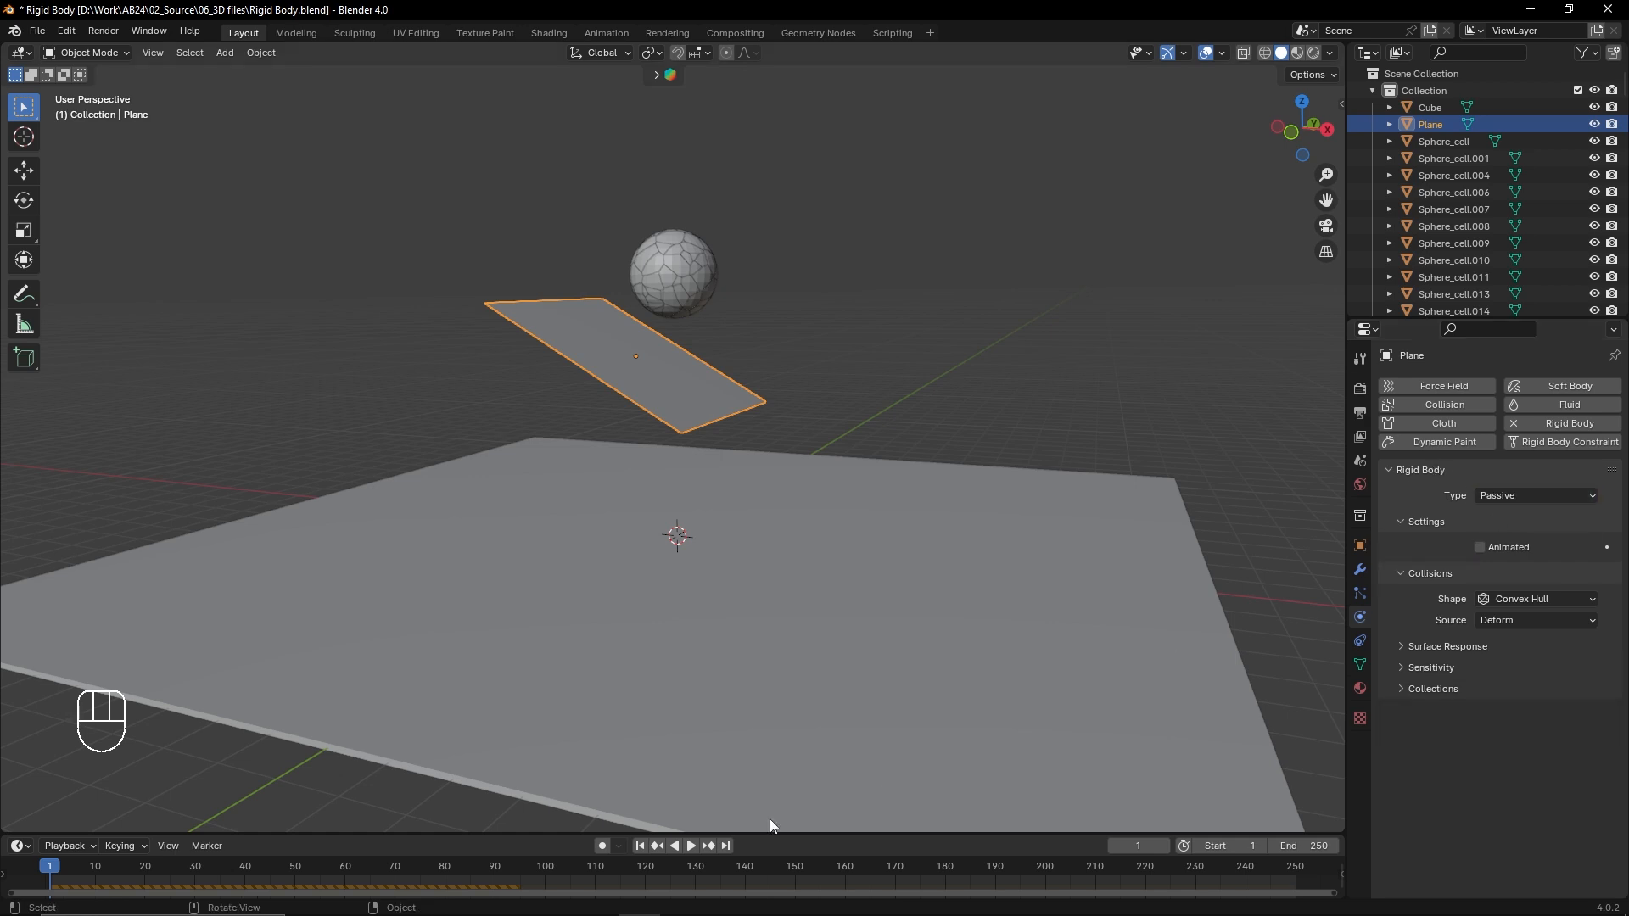
Step: Play the simulation to watch the fragments hit the passive ramp, then return to frame 1 and view the whole slab
click(691, 846)
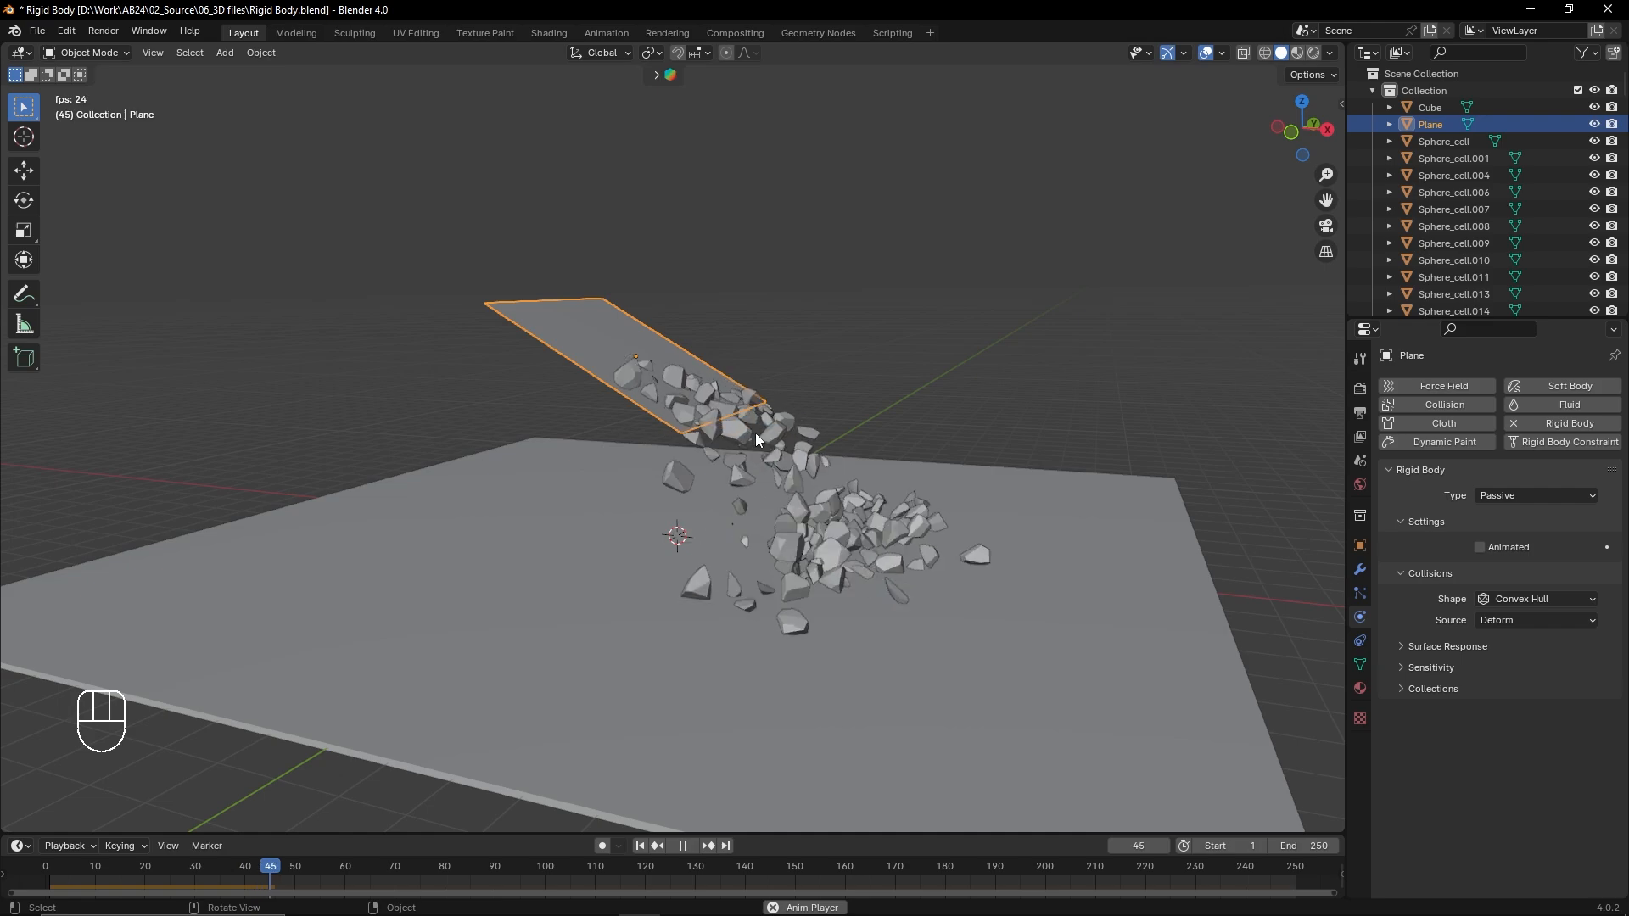
click(683, 846)
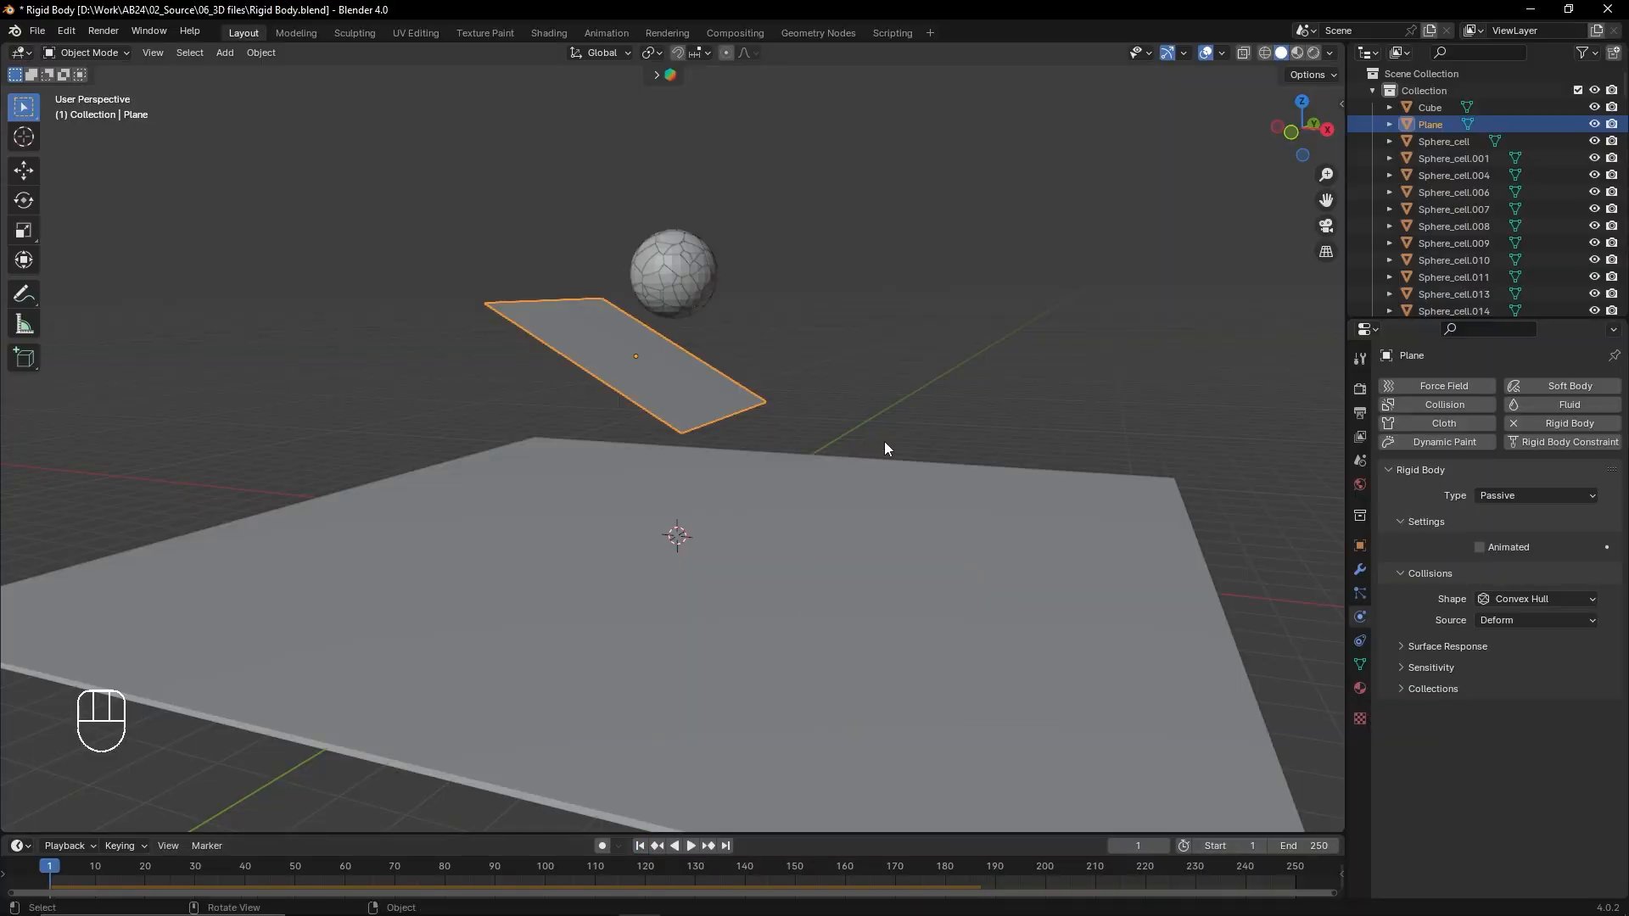
scroll(884, 441, down, 3)
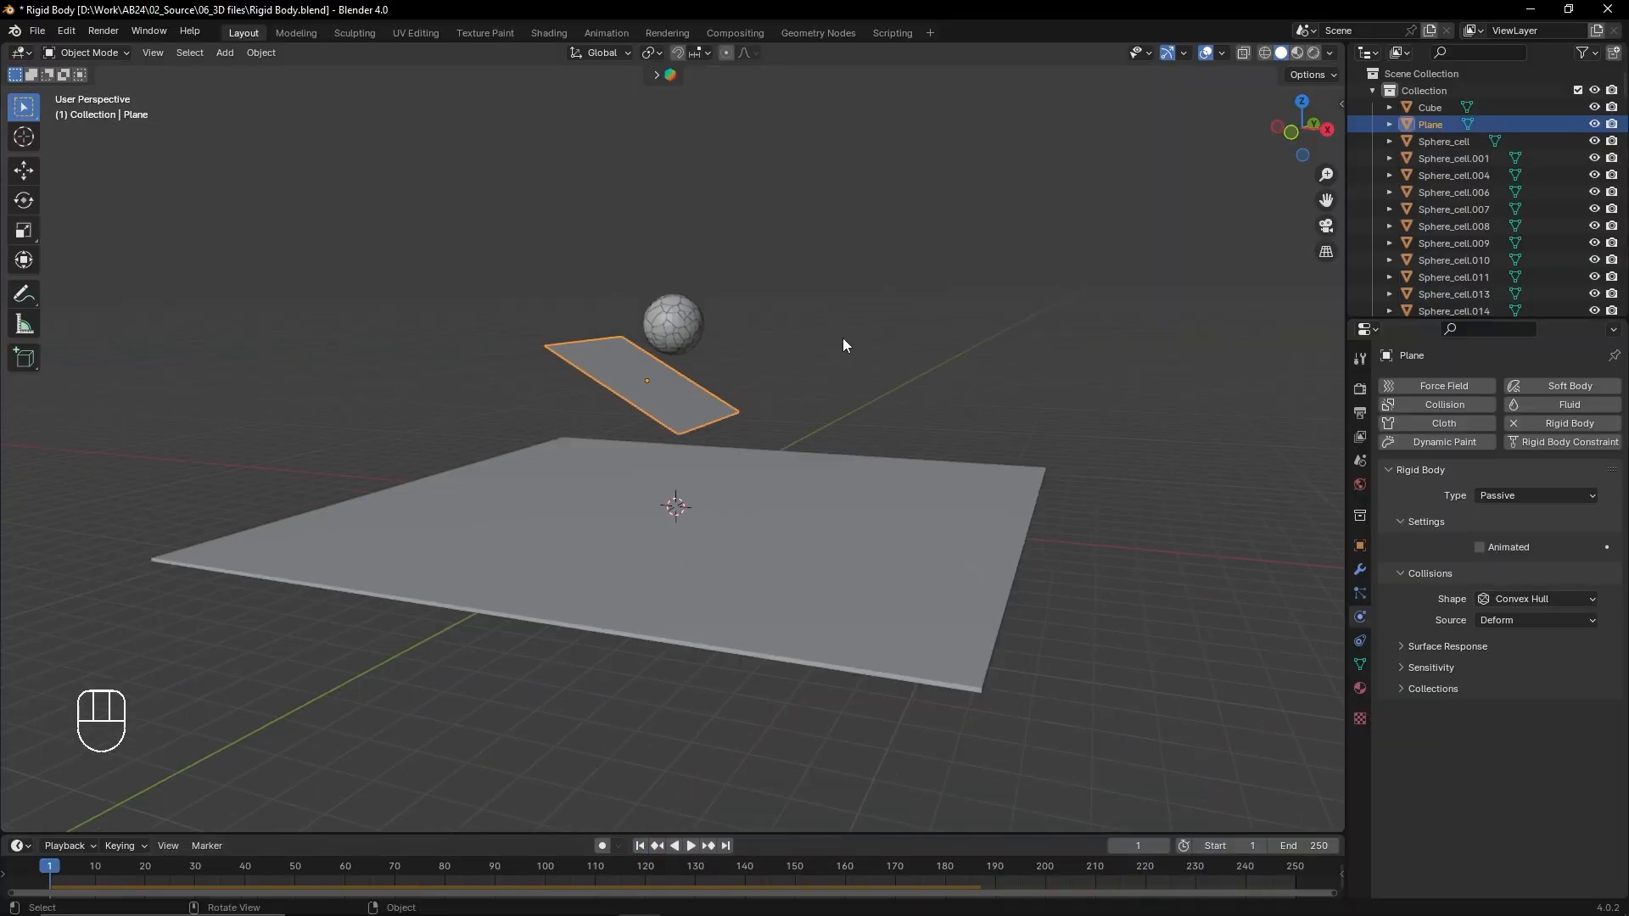
shift+middle_drag(843, 338, 885, 368)
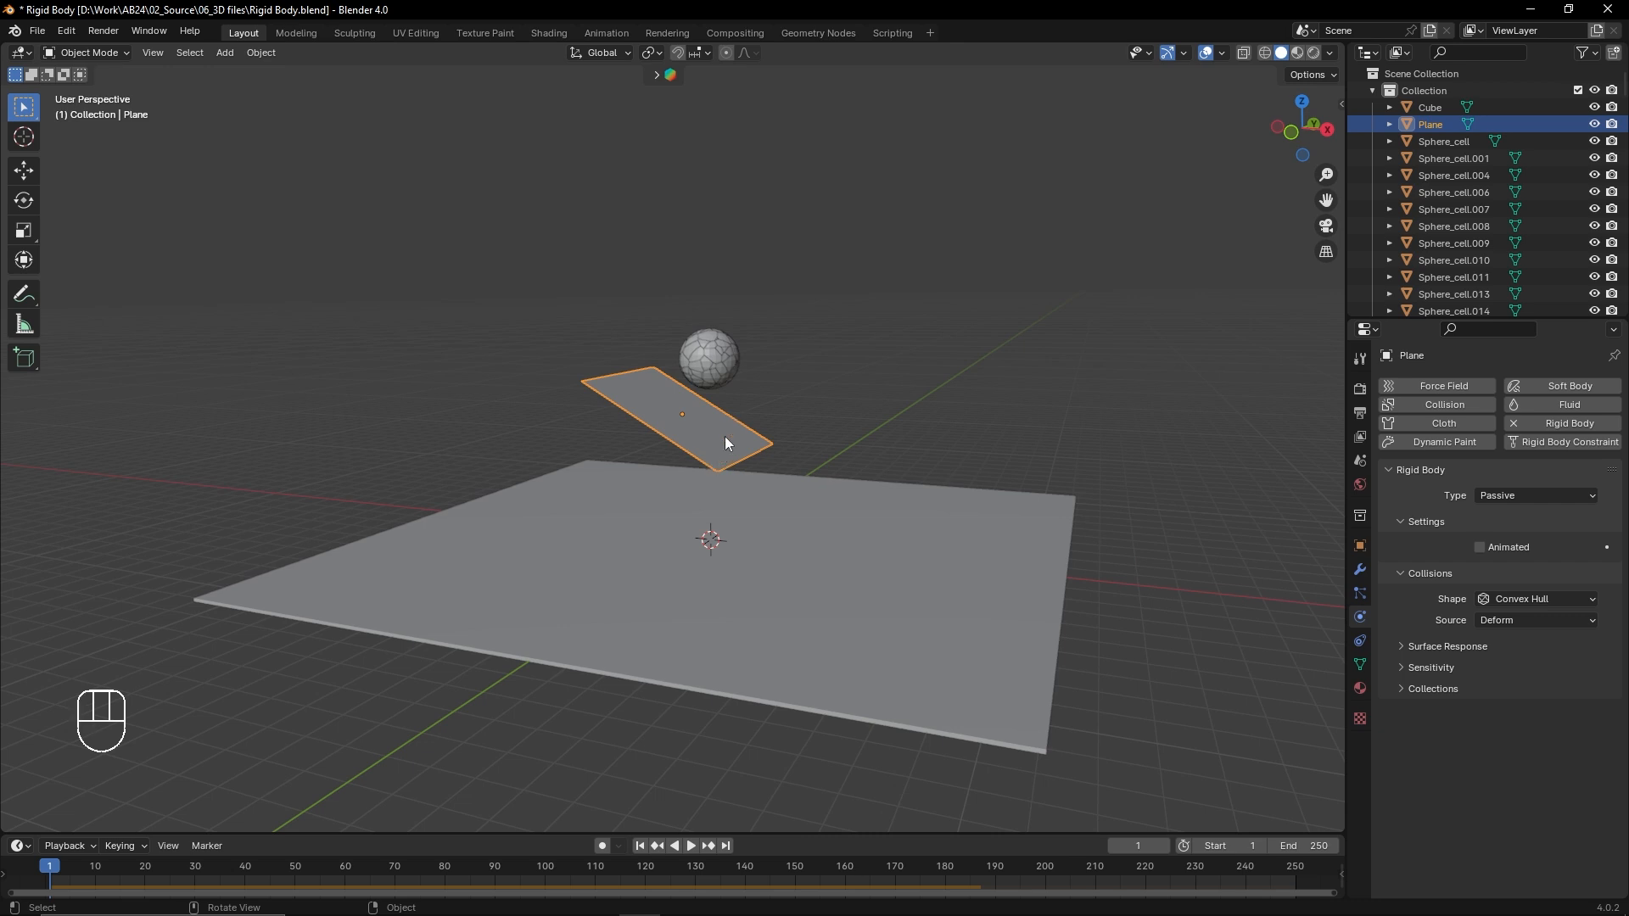
Step: Remove the Rigid Body physics from the tilted plane and keyframe its location at frame 1
click(1564, 423)
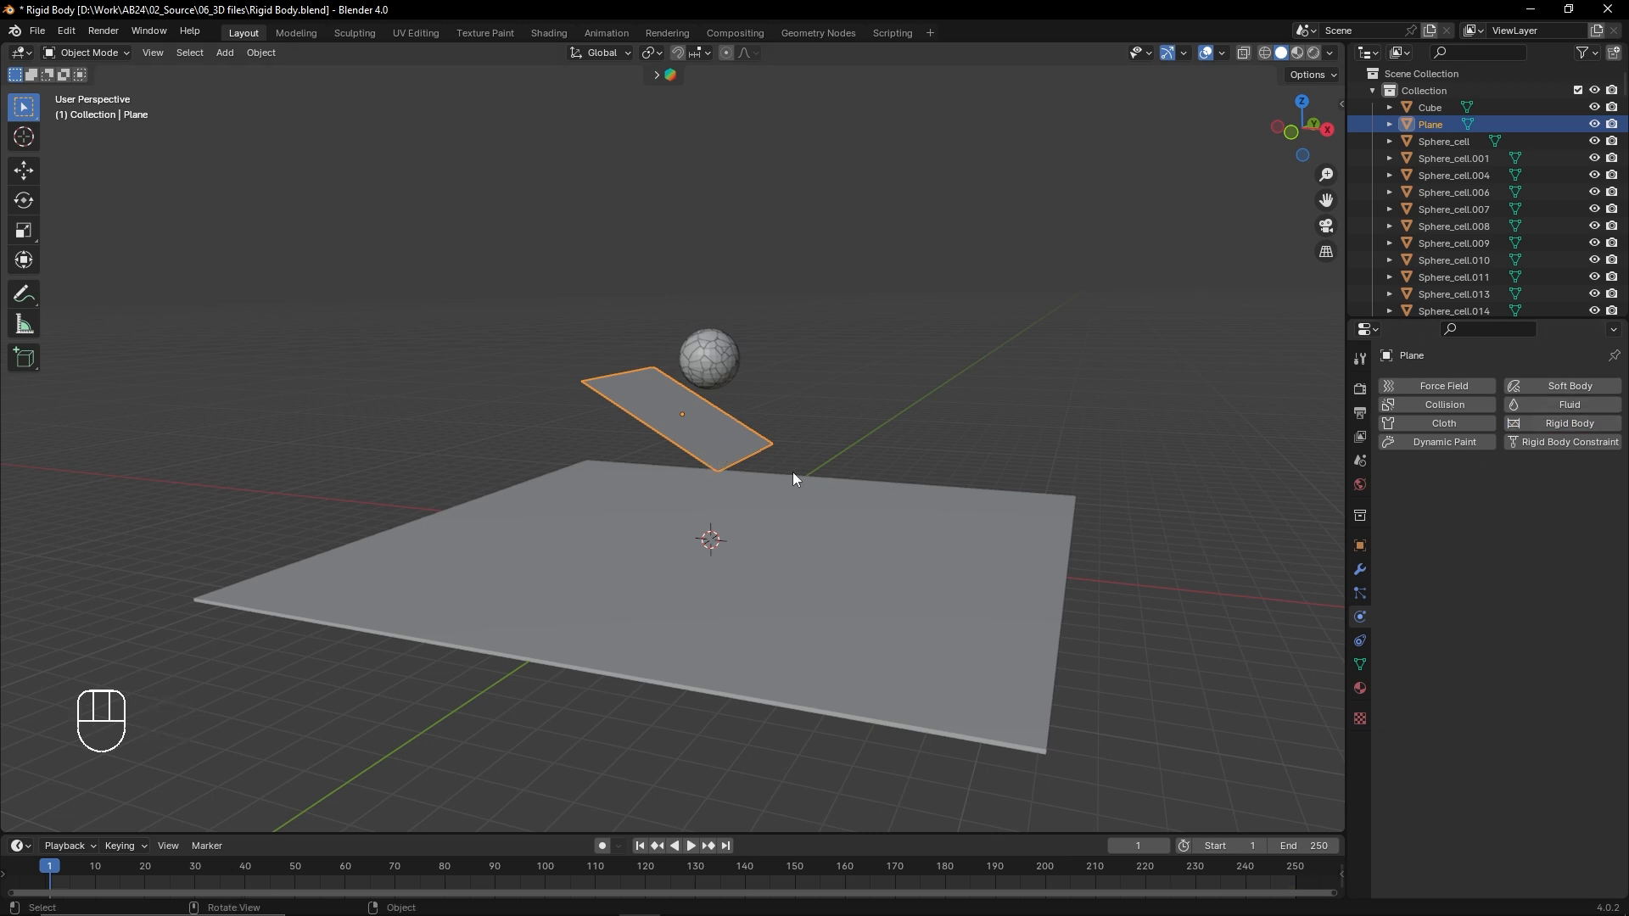
middle_drag(795, 475, 815, 448)
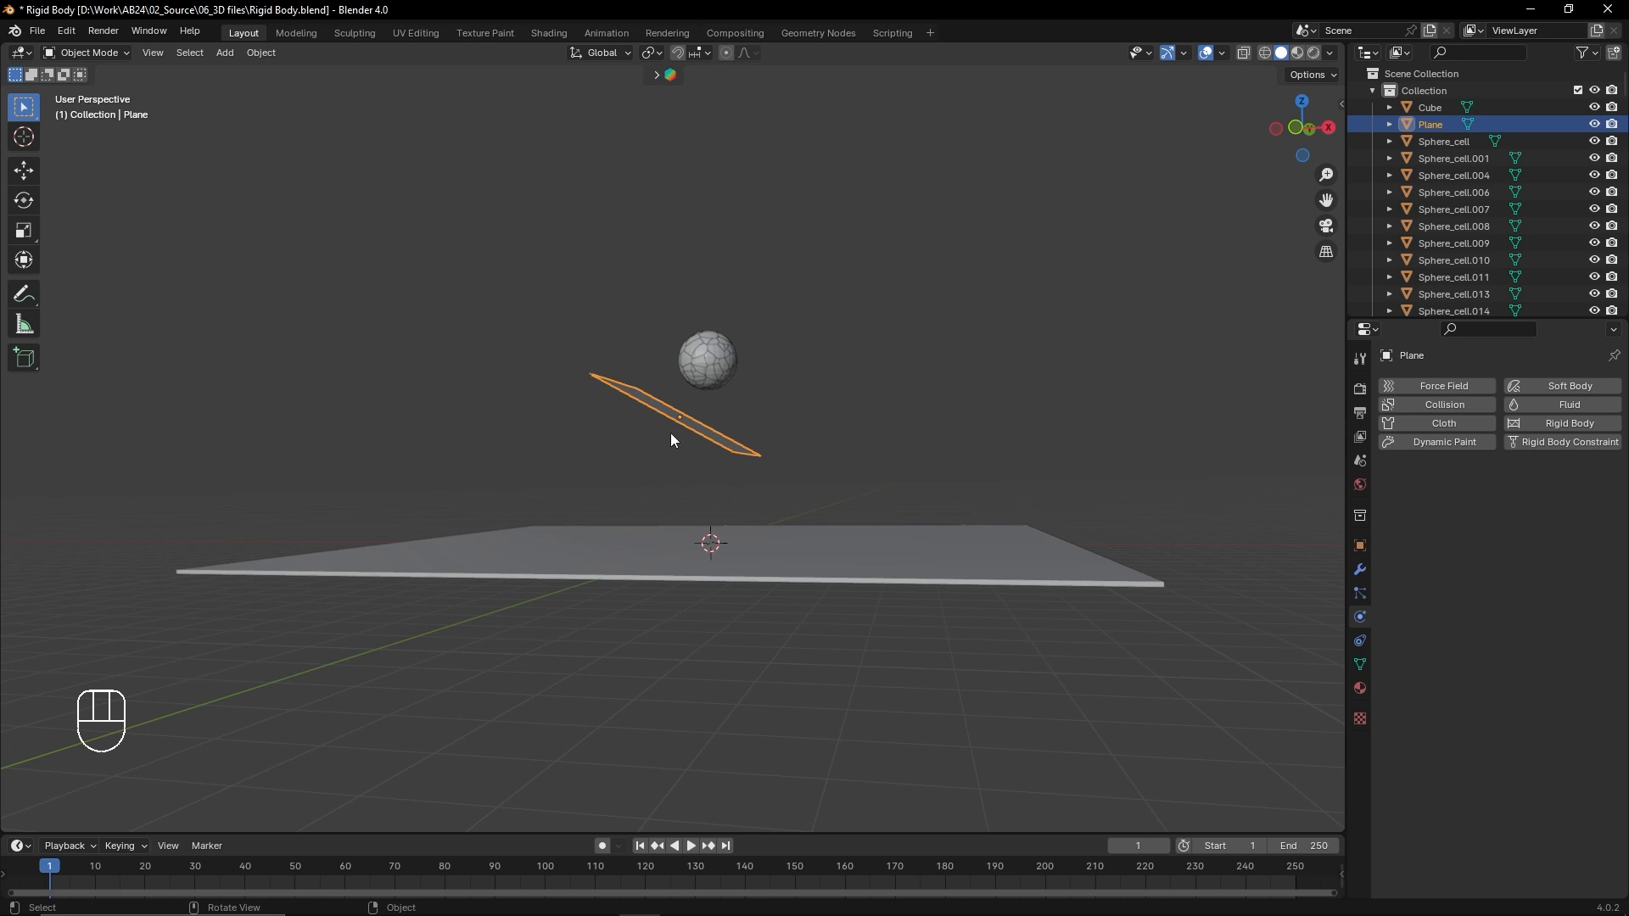
middle_drag(707, 431, 681, 356)
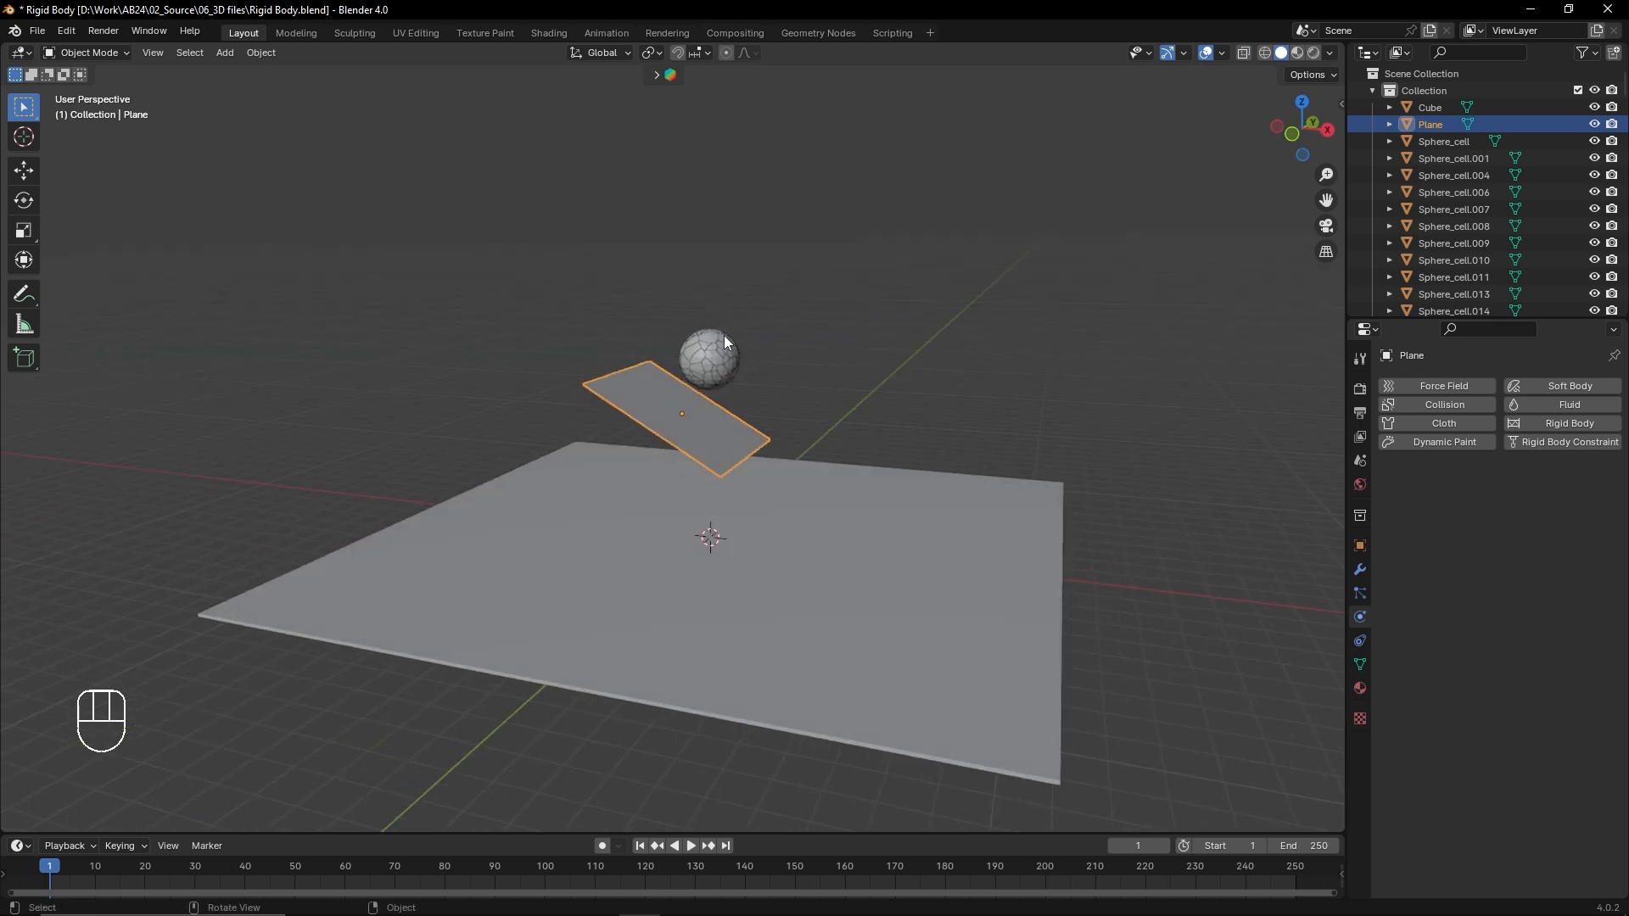
click(1360, 546)
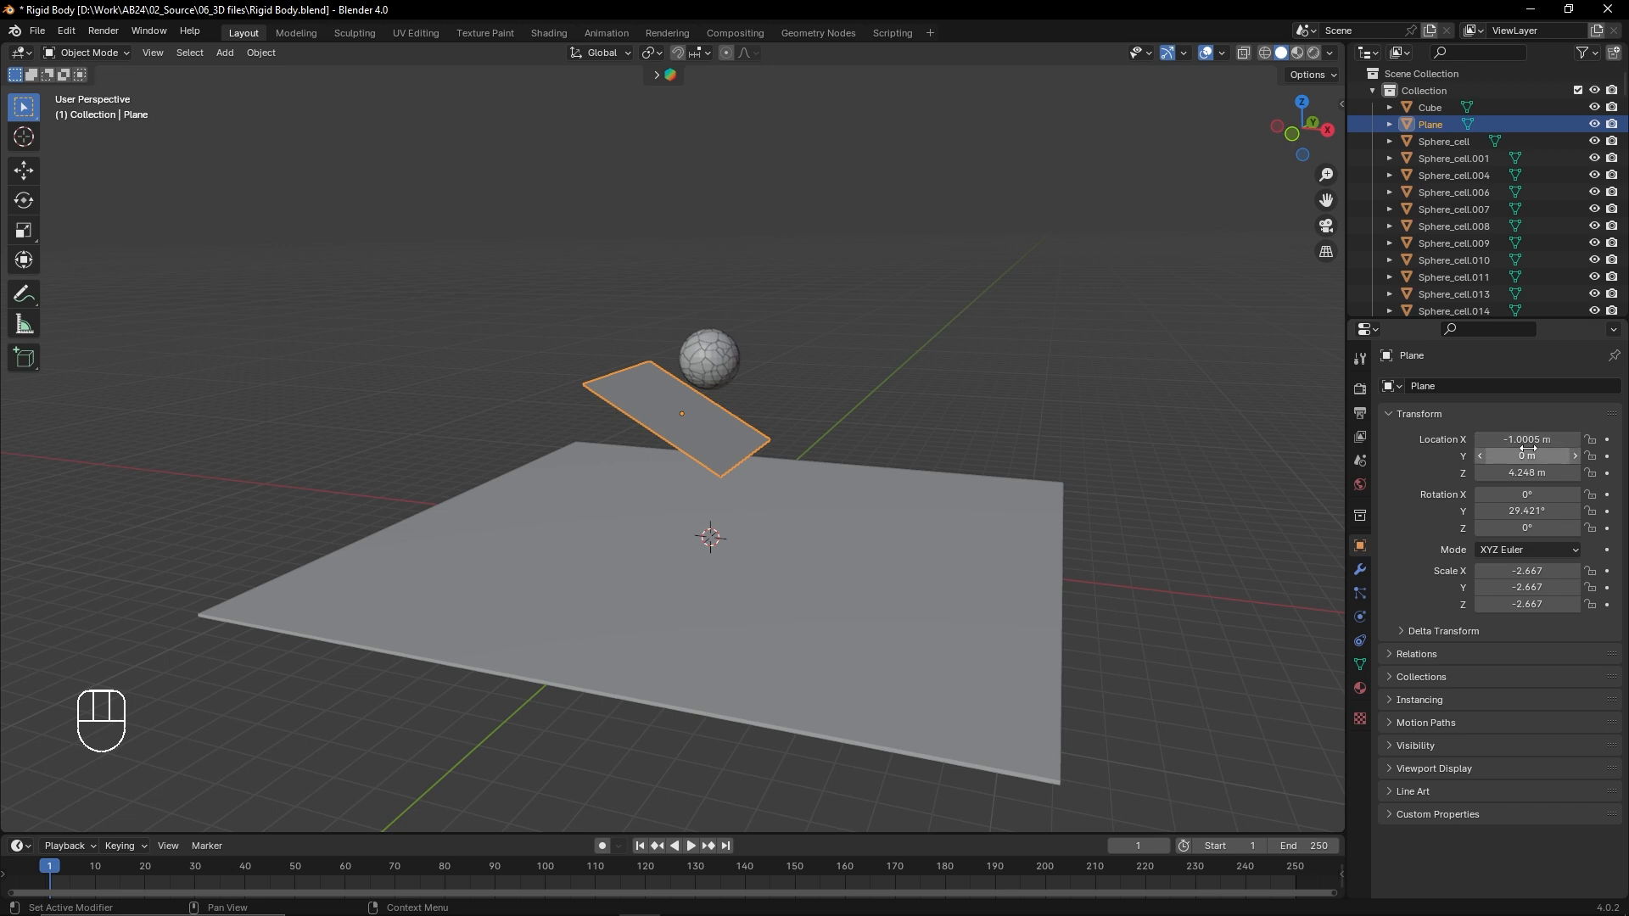
key(i)
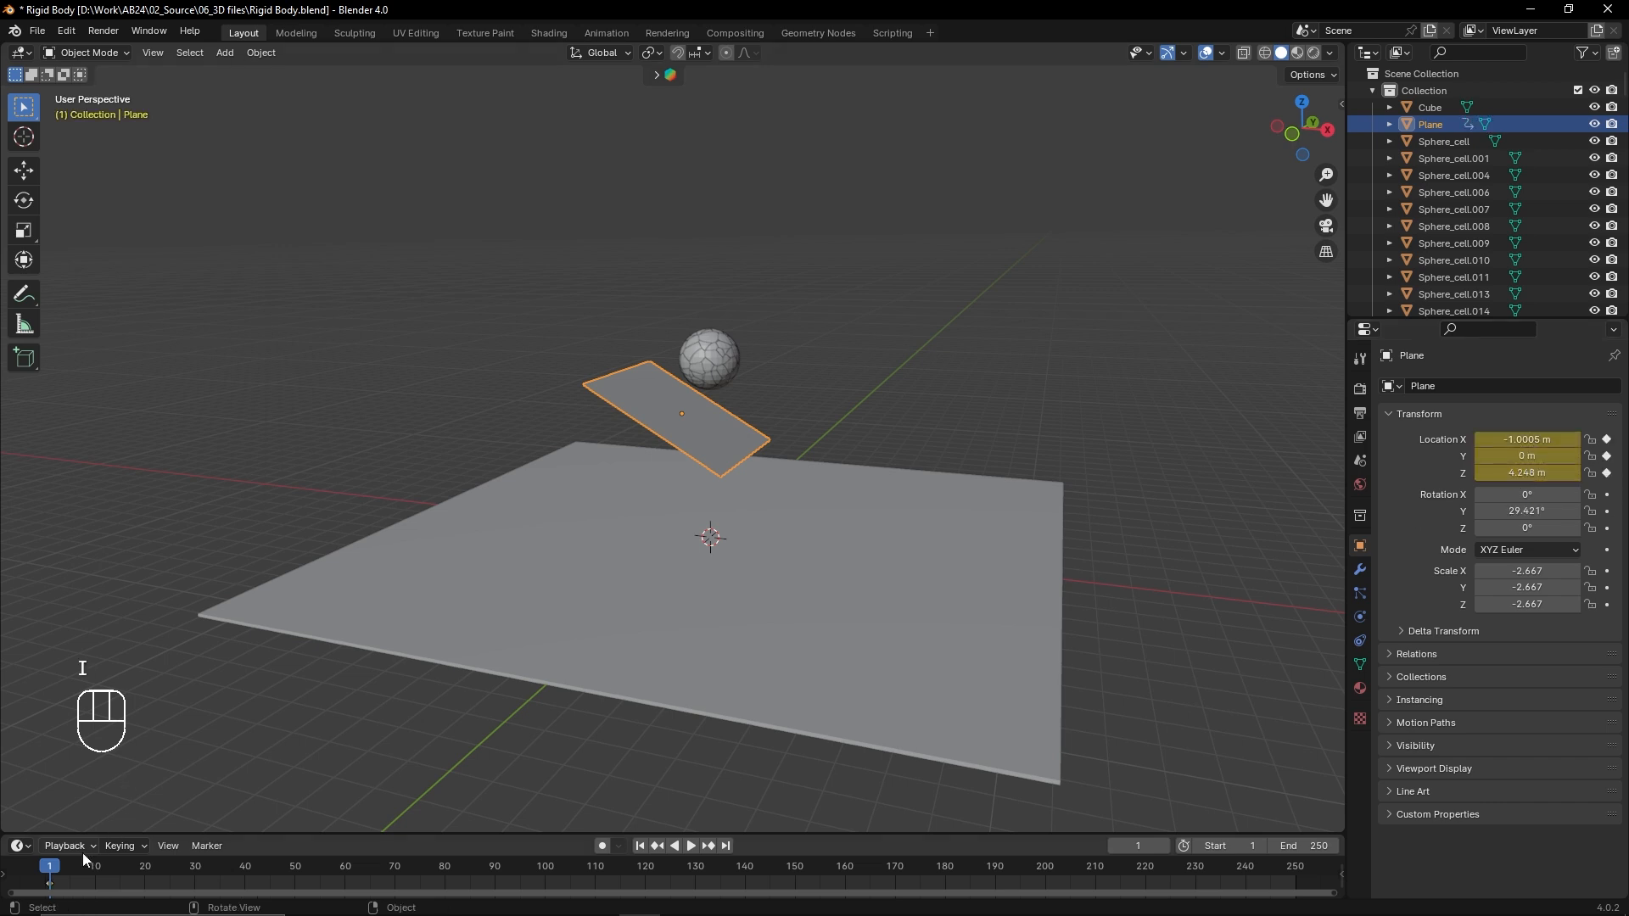
Step: At frame 30, raise the tilted plane about 4.41 m along Z and keyframe its location, then return to frame 1
drag(55, 869, 193, 867)
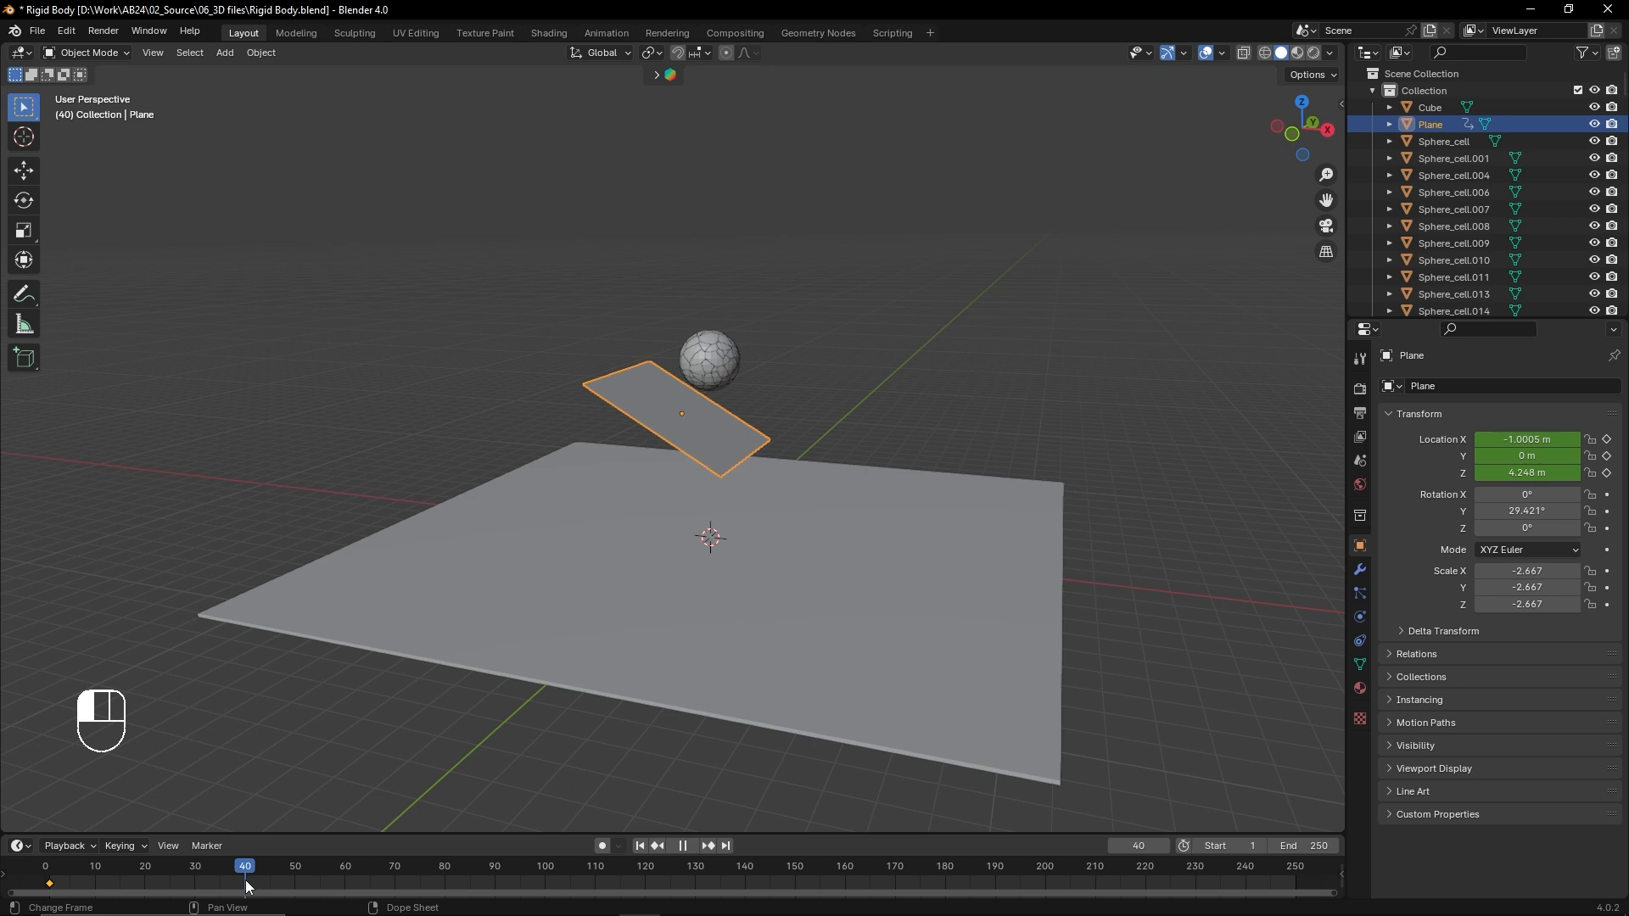
drag(204, 886, 194, 879)
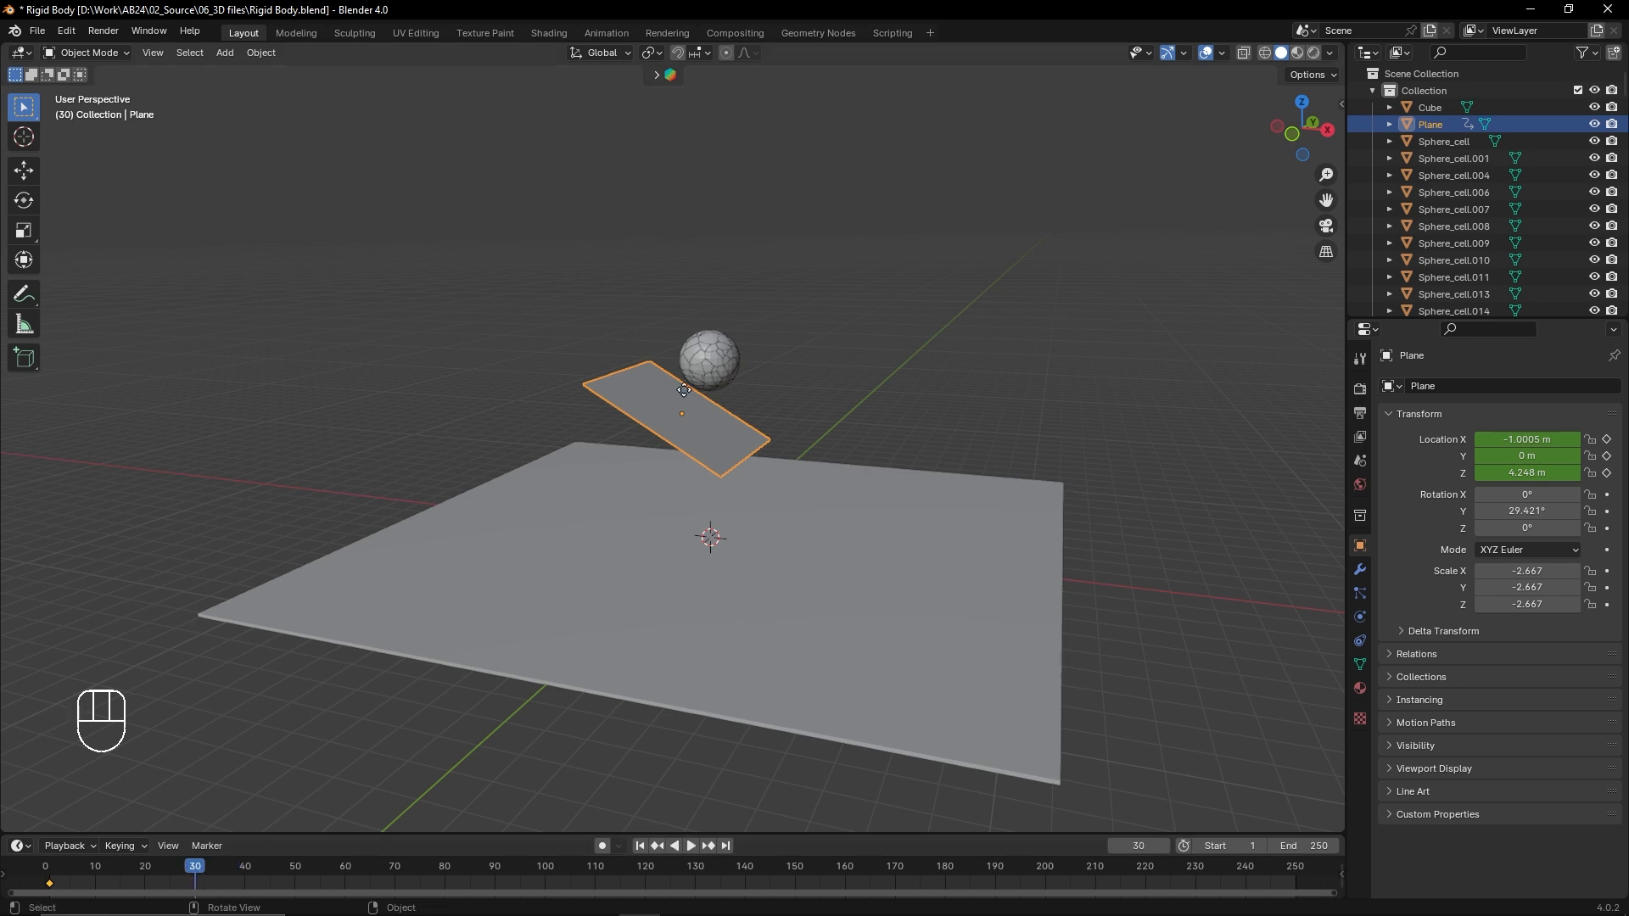
key(g)
key(z)
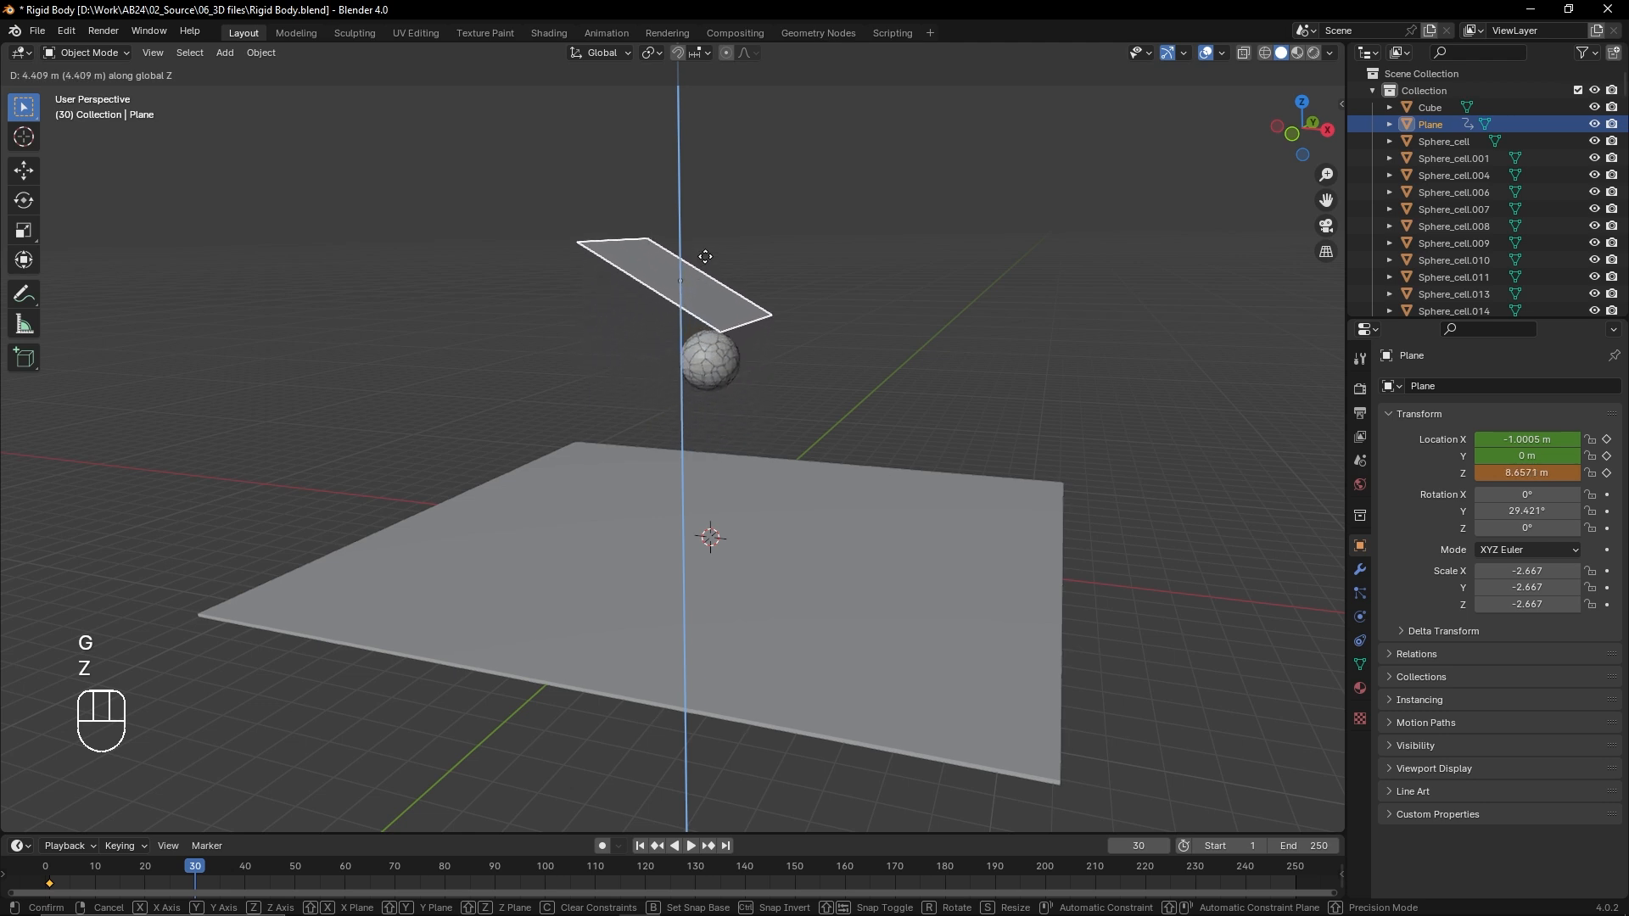
click(706, 263)
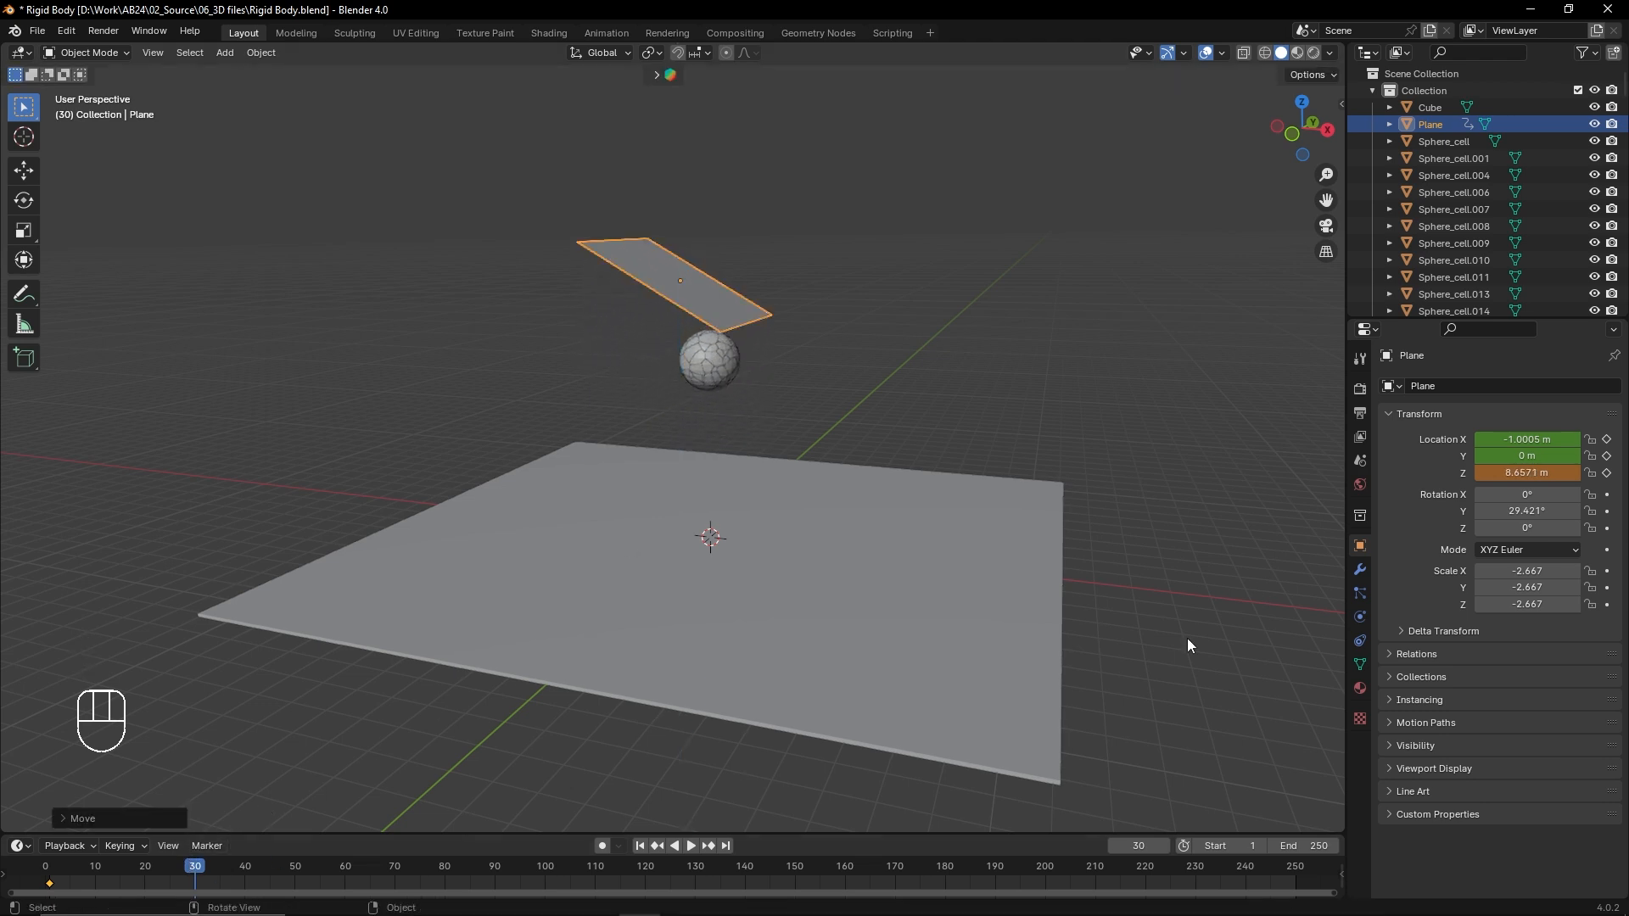
key(i)
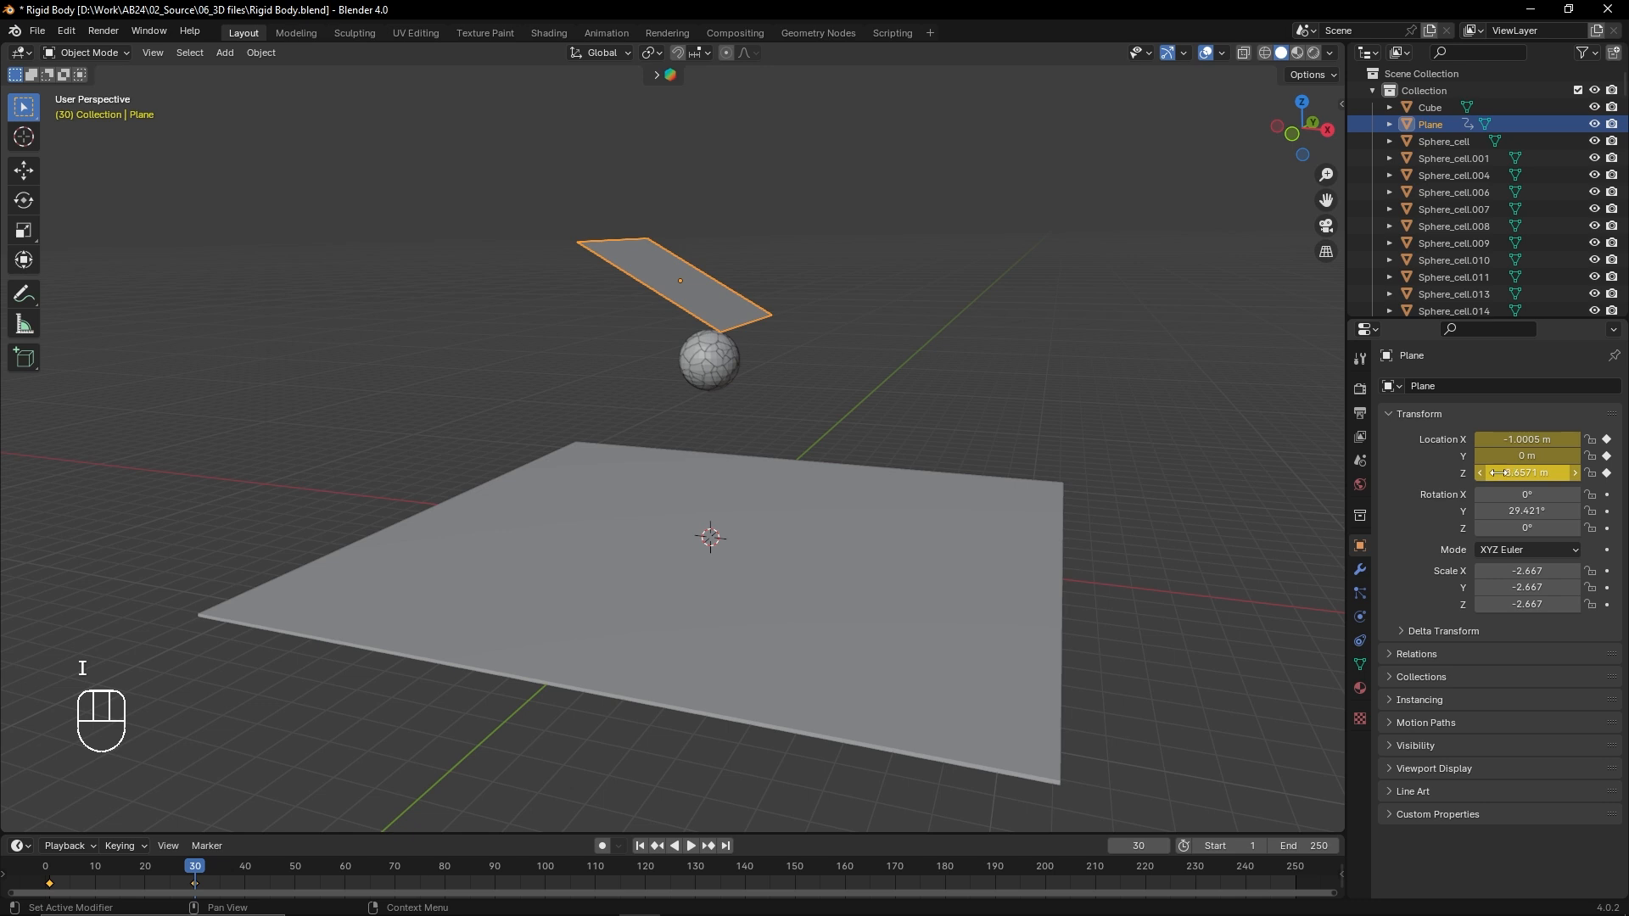
click(640, 846)
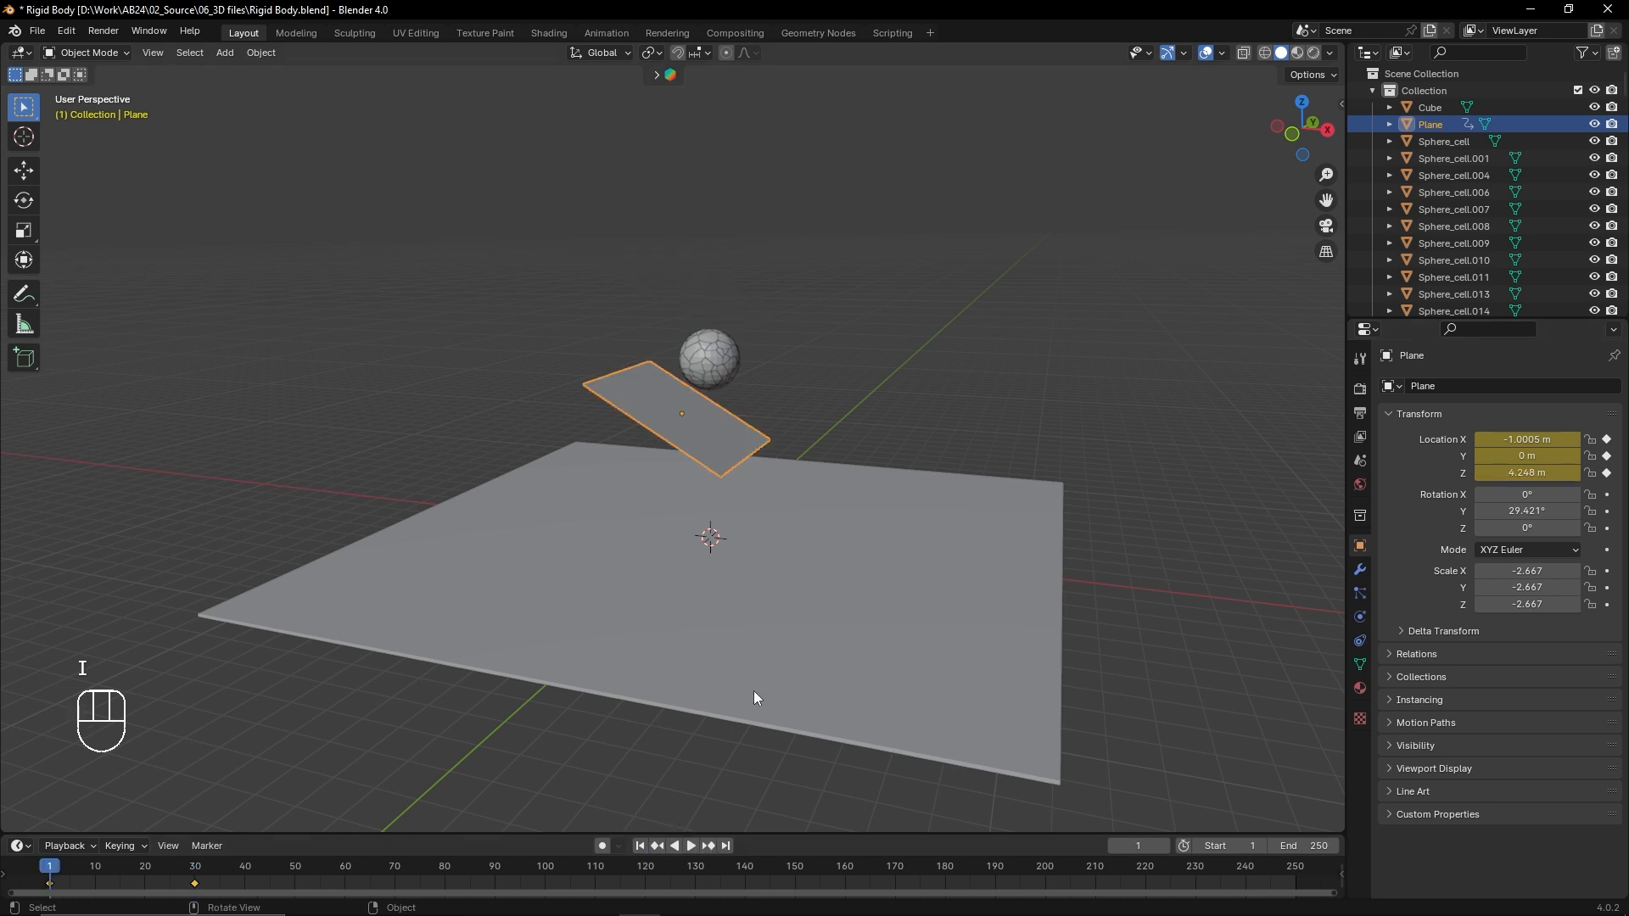
Step: Add Rigid Body physics to the keyframed plane as Passive with Animated enabled, and play the simulation
click(1359, 689)
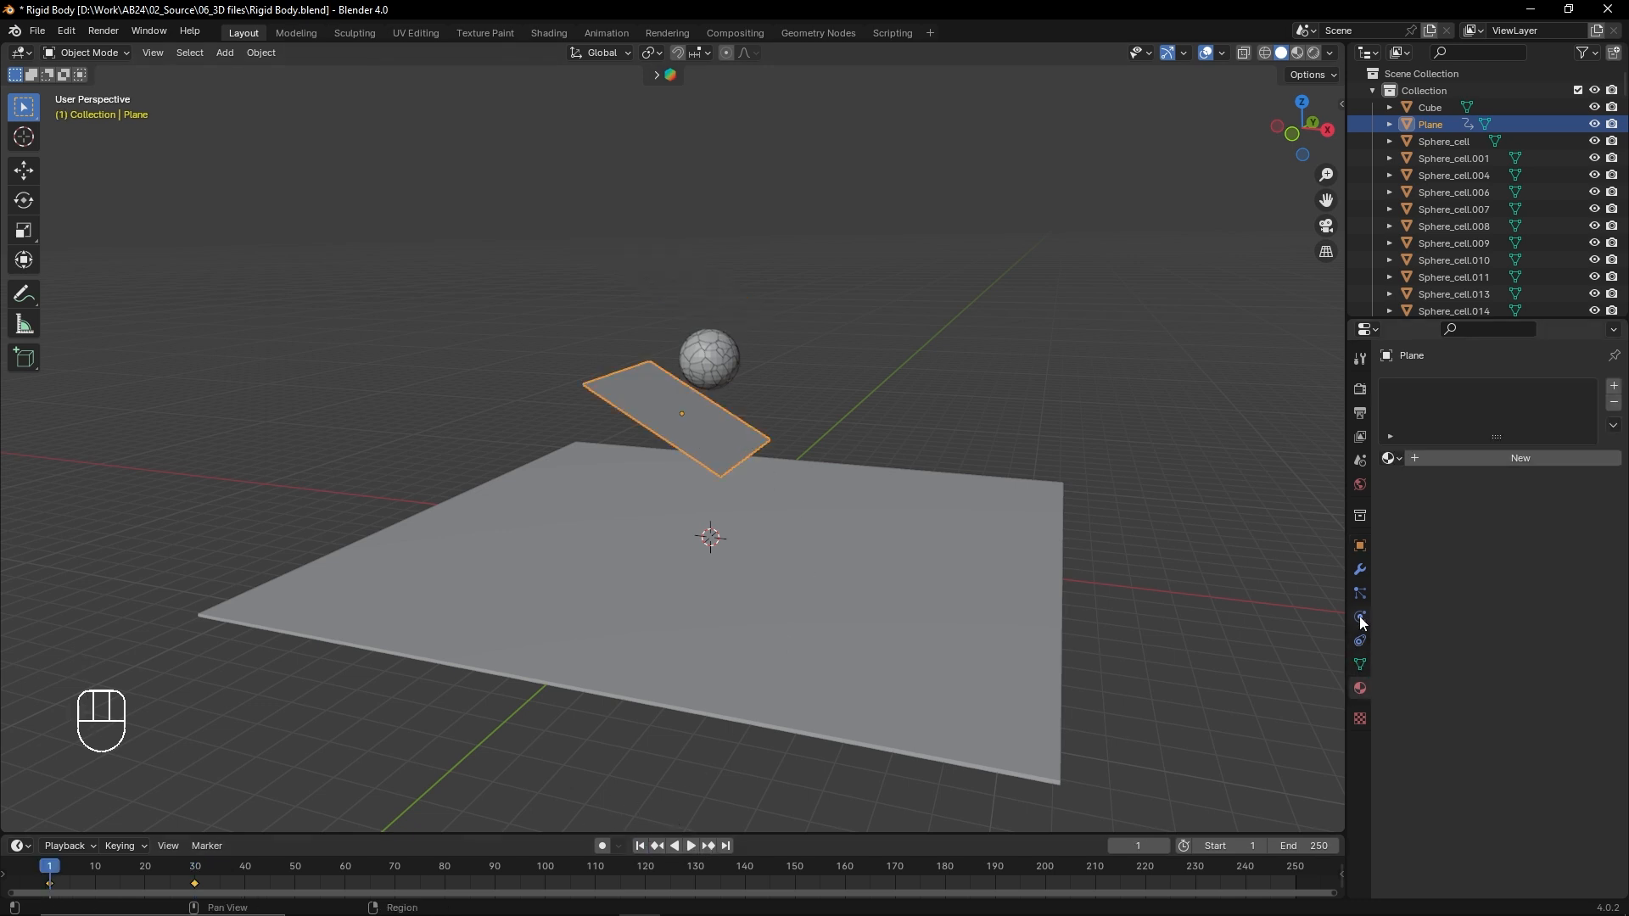
click(1361, 617)
click(1571, 423)
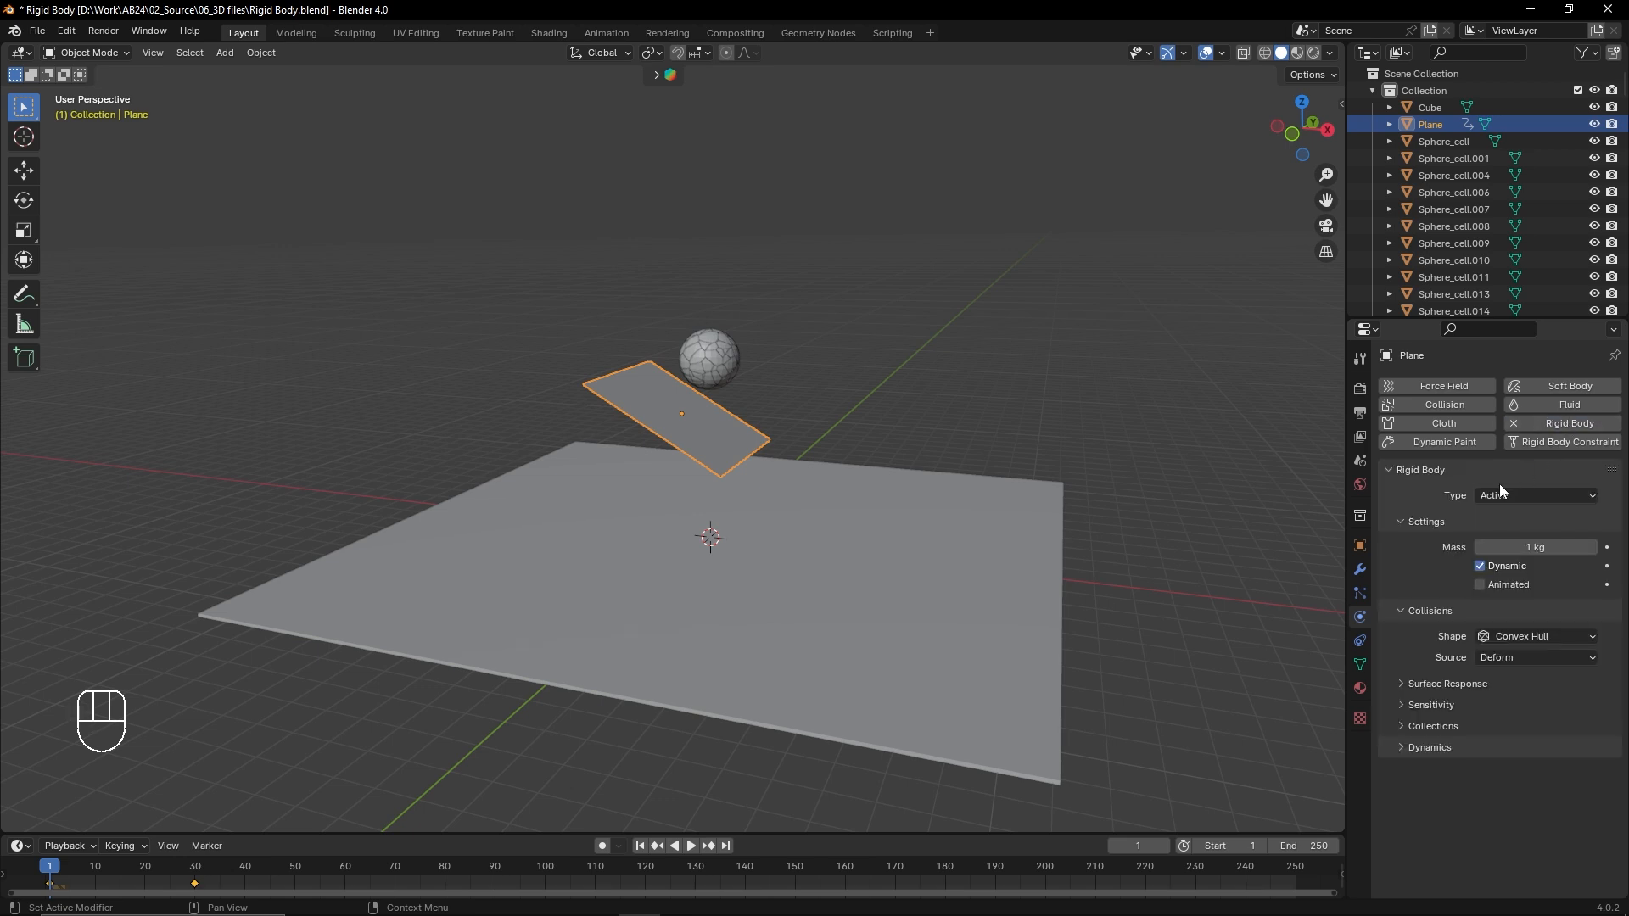
click(1500, 495)
click(1500, 534)
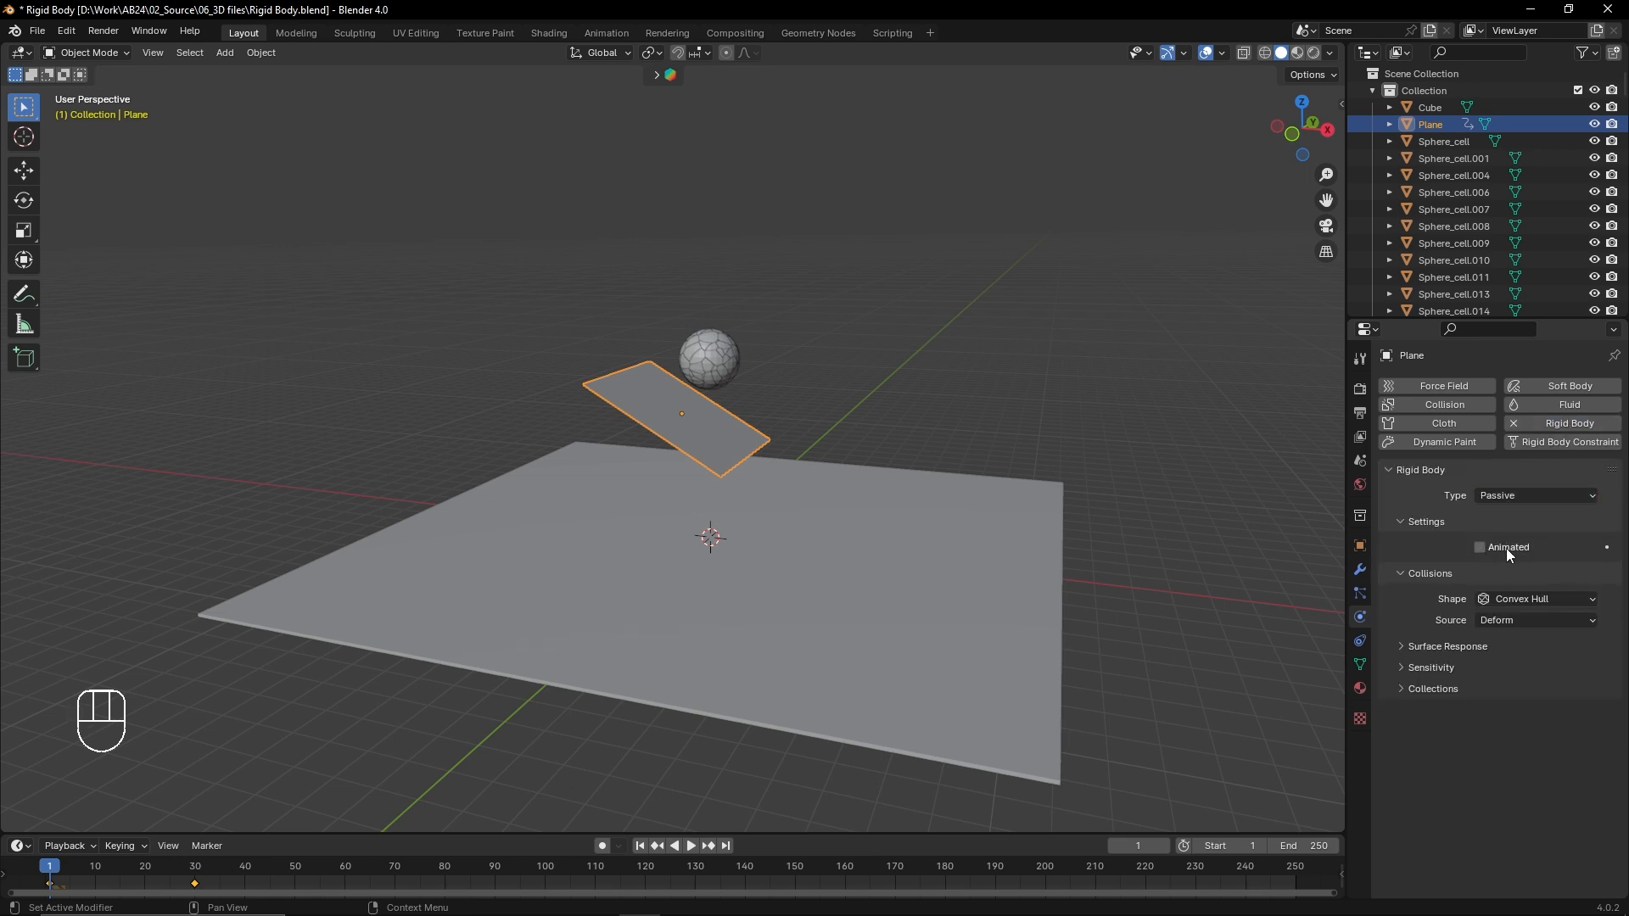
click(1502, 550)
click(691, 845)
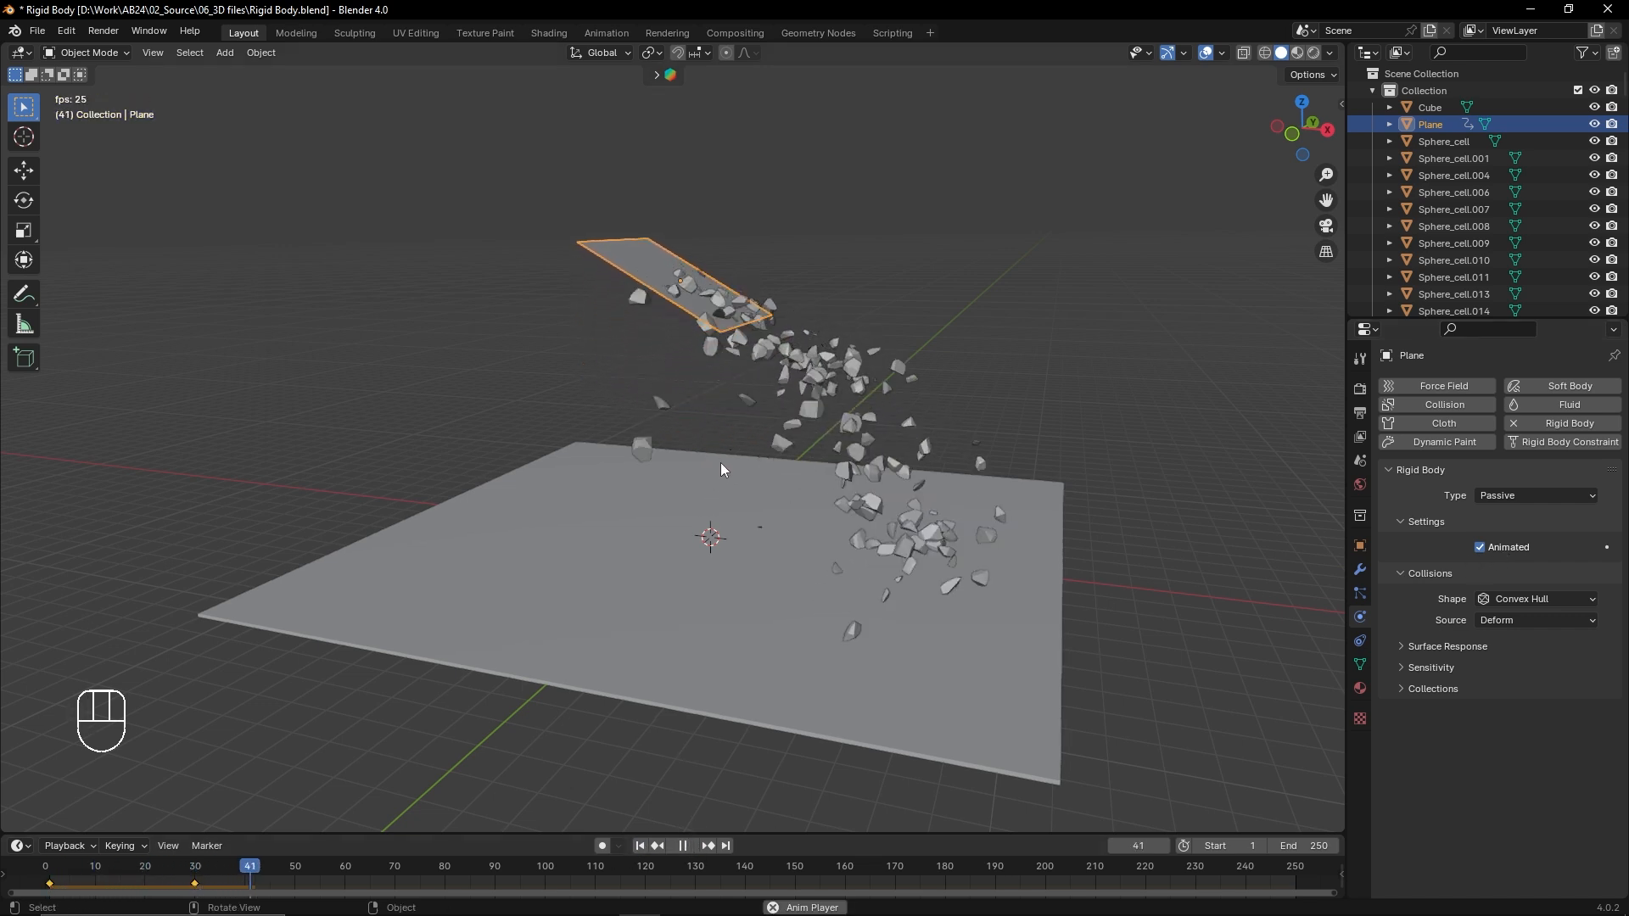